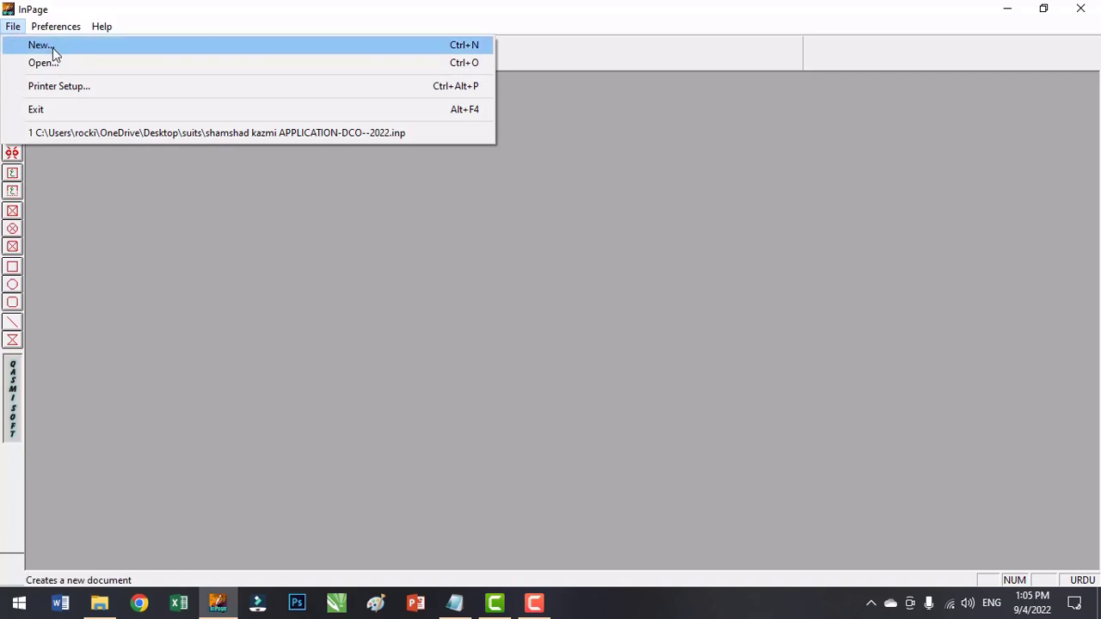
# Create a new one-page A4 document in portrait orientation.
pyautogui.click(53, 46)
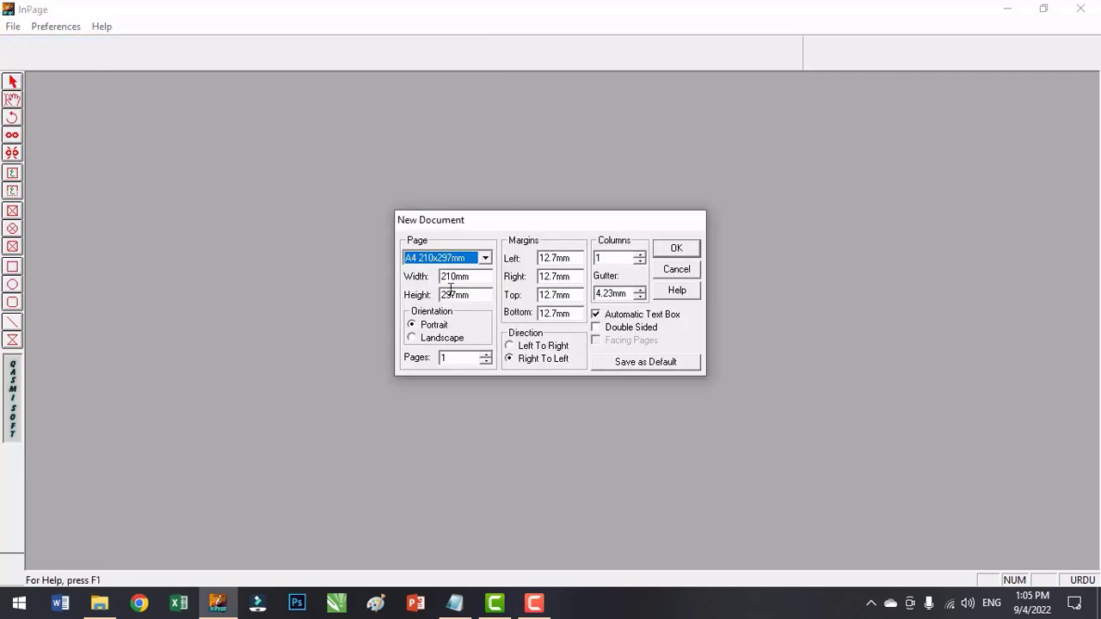
pyautogui.click(485, 258)
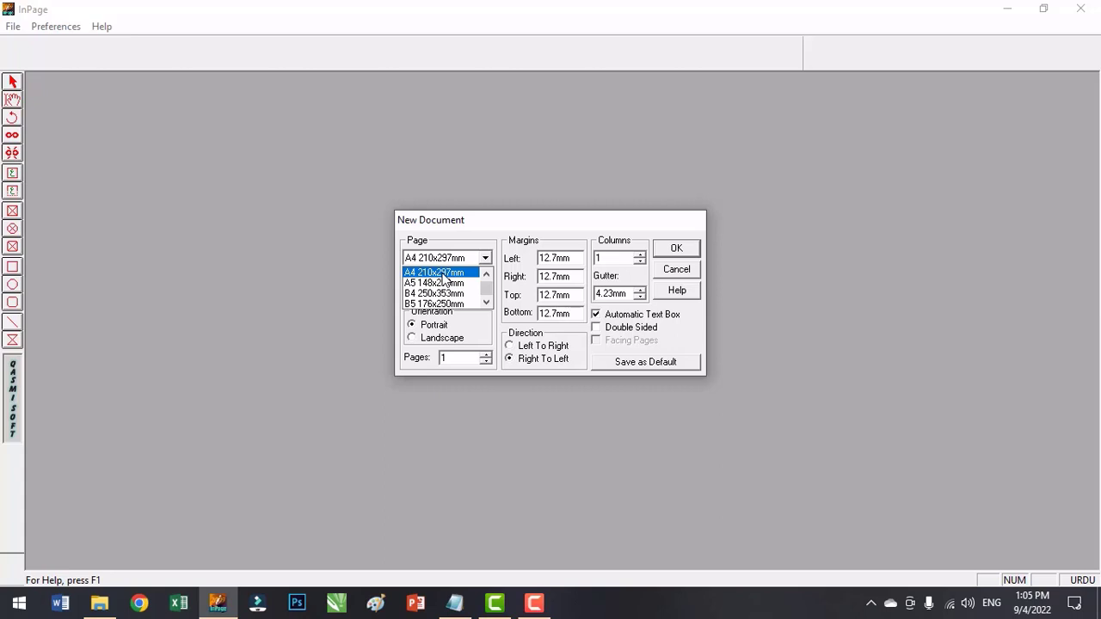
pyautogui.click(442, 274)
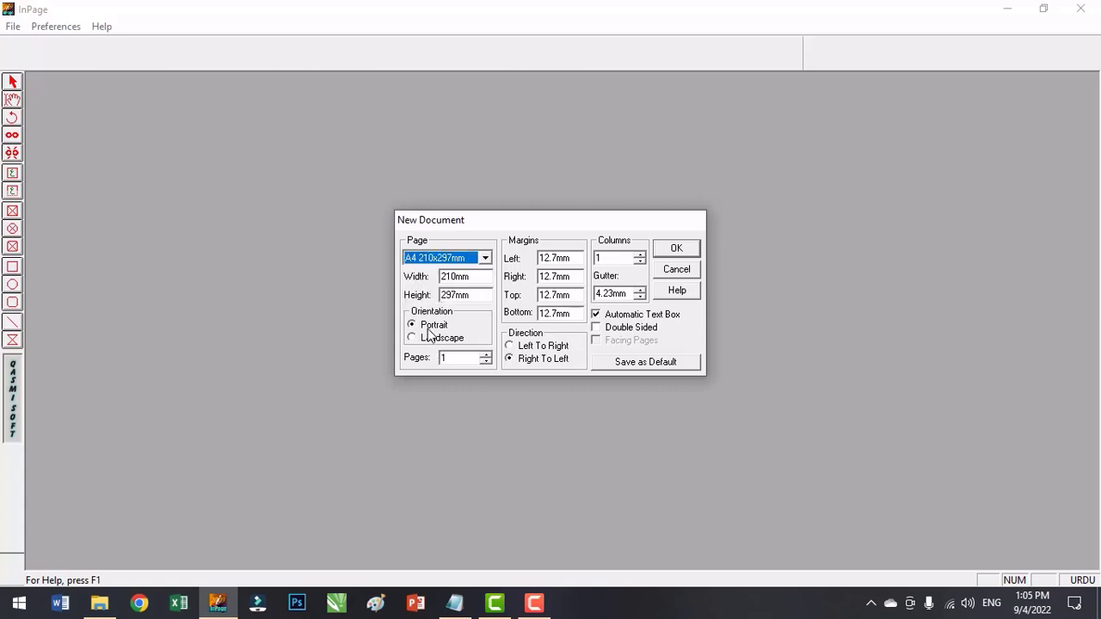
pyautogui.click(430, 340)
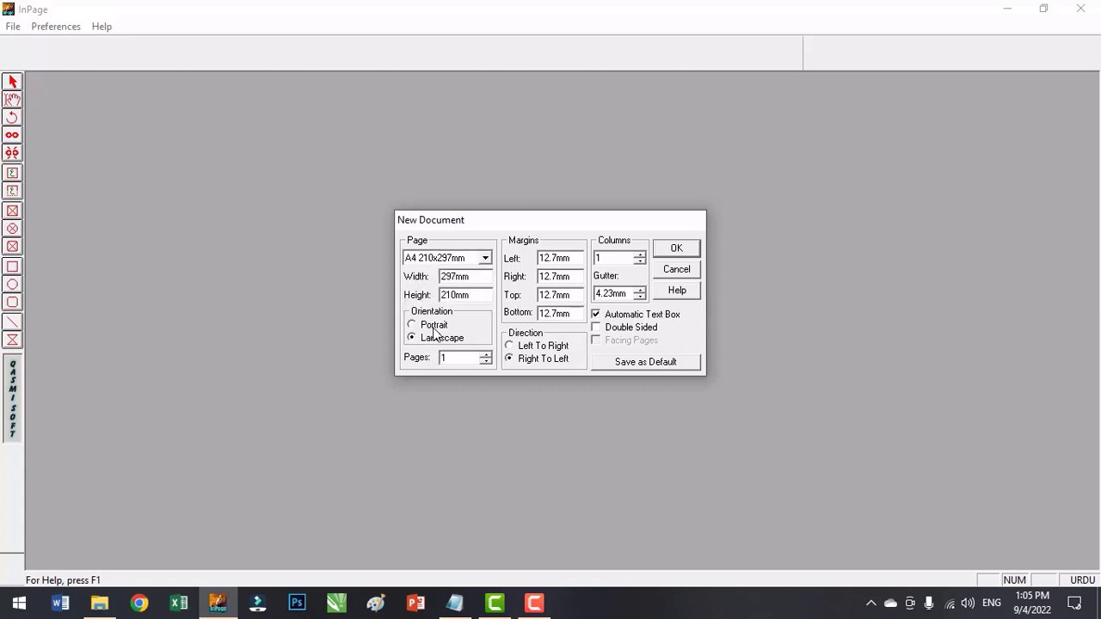
pyautogui.click(435, 327)
pyautogui.click(436, 345)
pyautogui.click(436, 328)
pyautogui.click(679, 250)
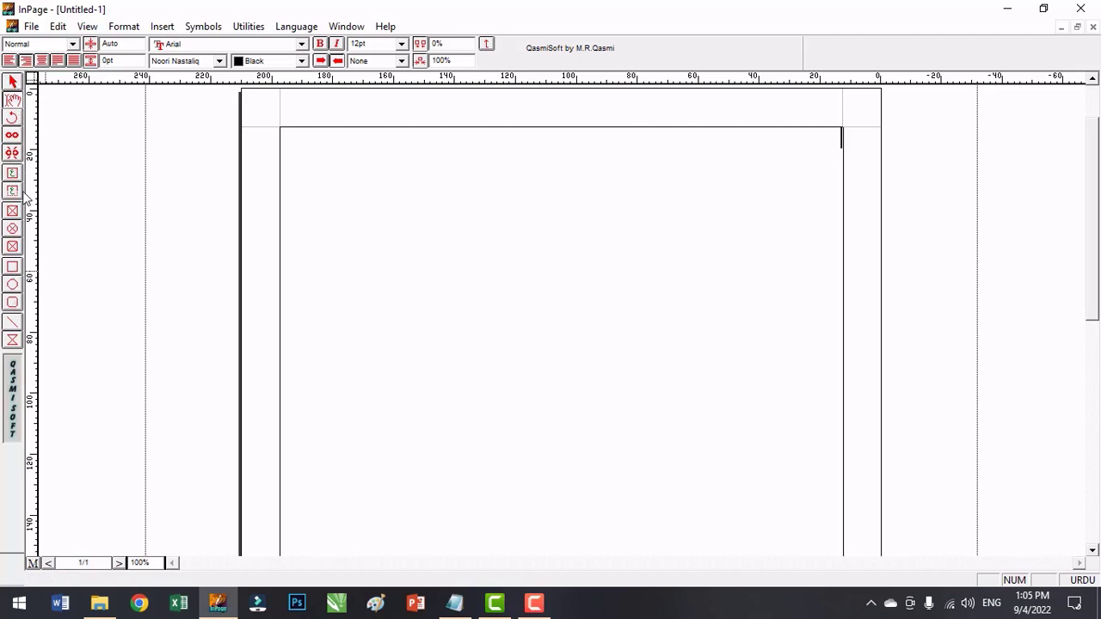
pyautogui.click(14, 93)
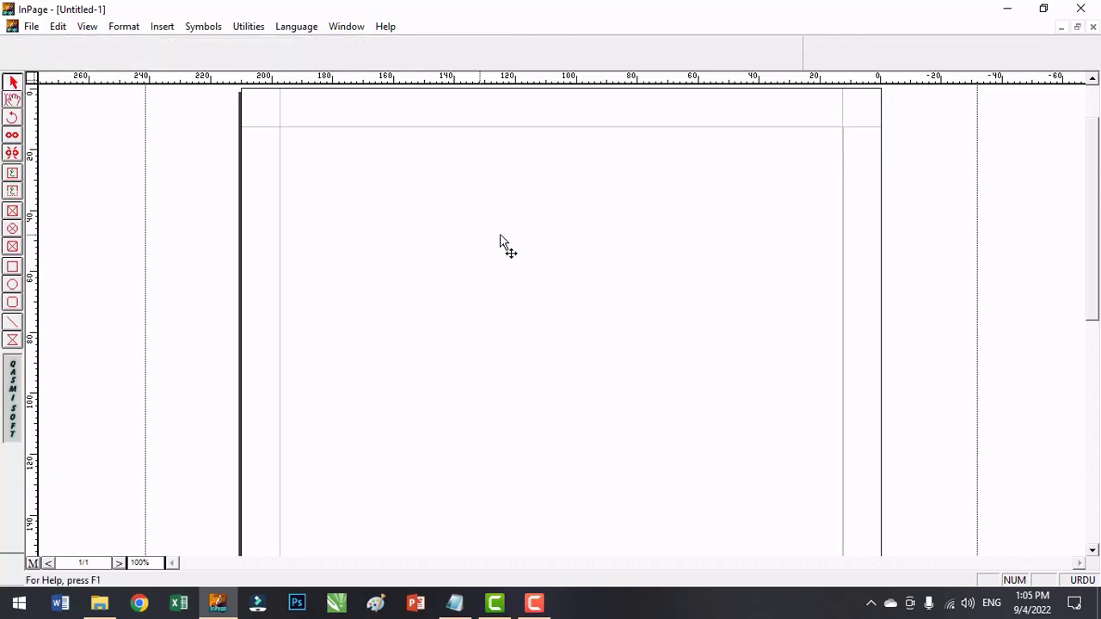
pyautogui.click(13, 84)
pyautogui.click(12, 271)
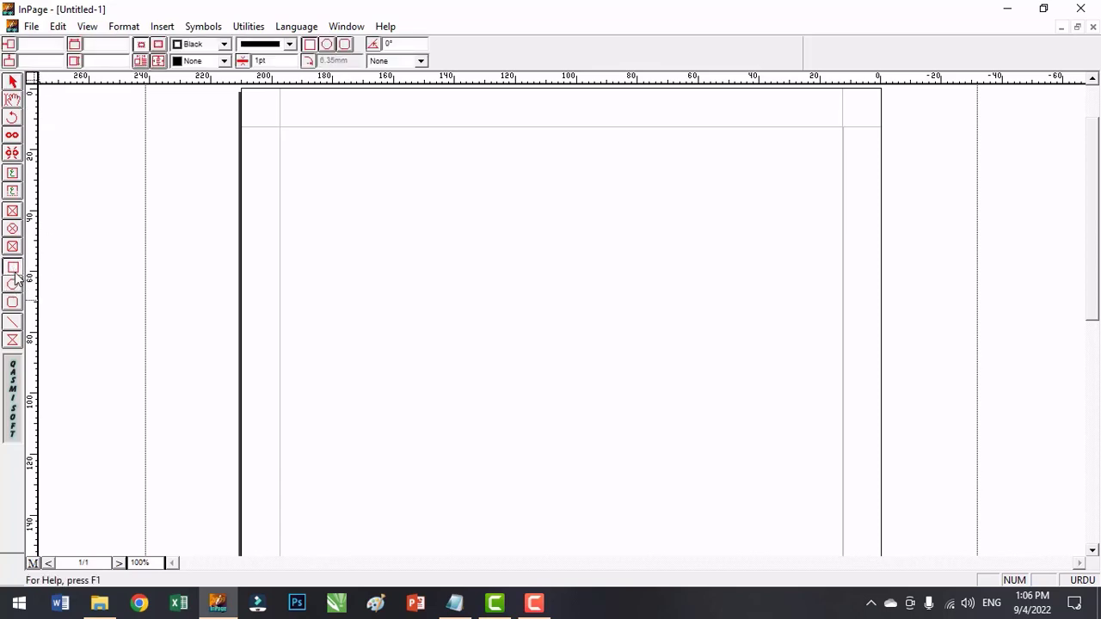
pyautogui.click(12, 285)
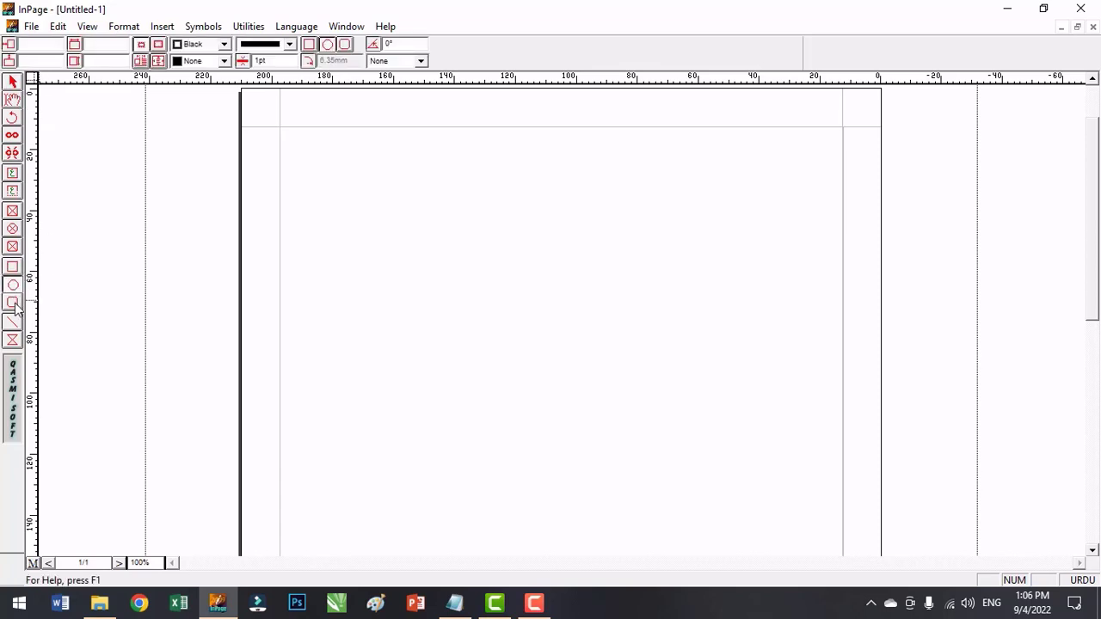
pyautogui.click(13, 303)
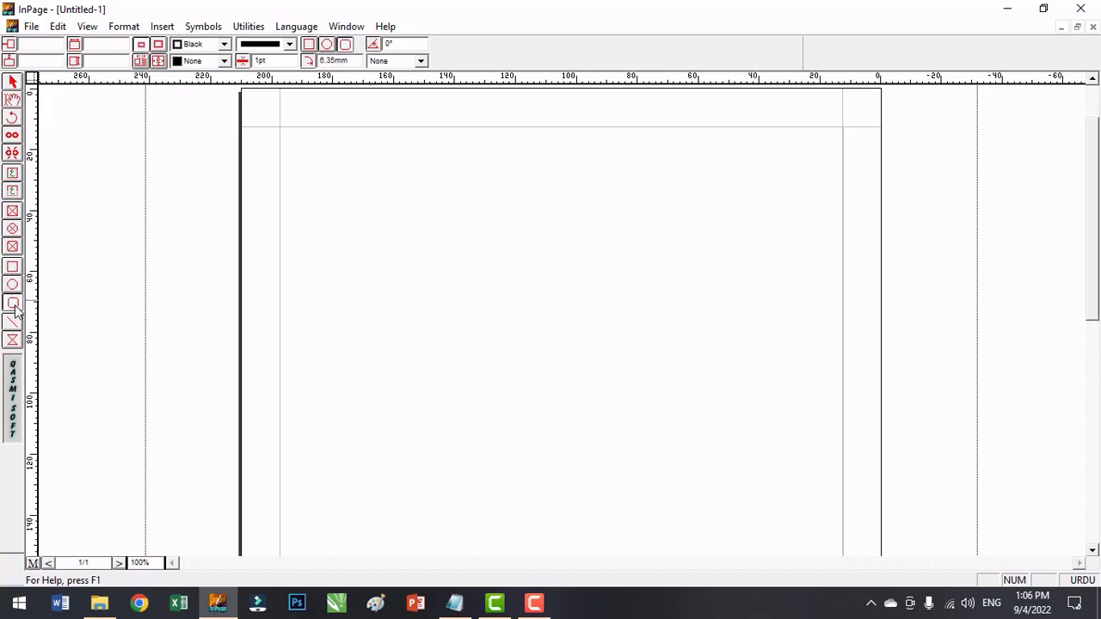
pyautogui.click(13, 321)
pyautogui.click(13, 340)
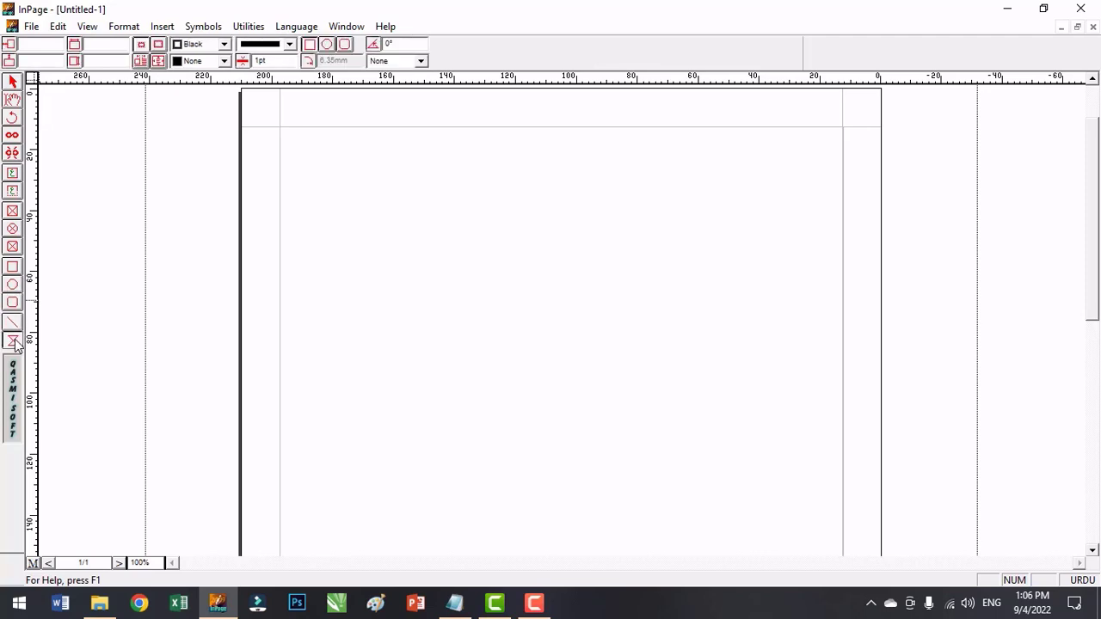
# Draw a rectangle about 92 mm wide and 55 mm high in the upper middle of the page.
pyautogui.click(13, 270)
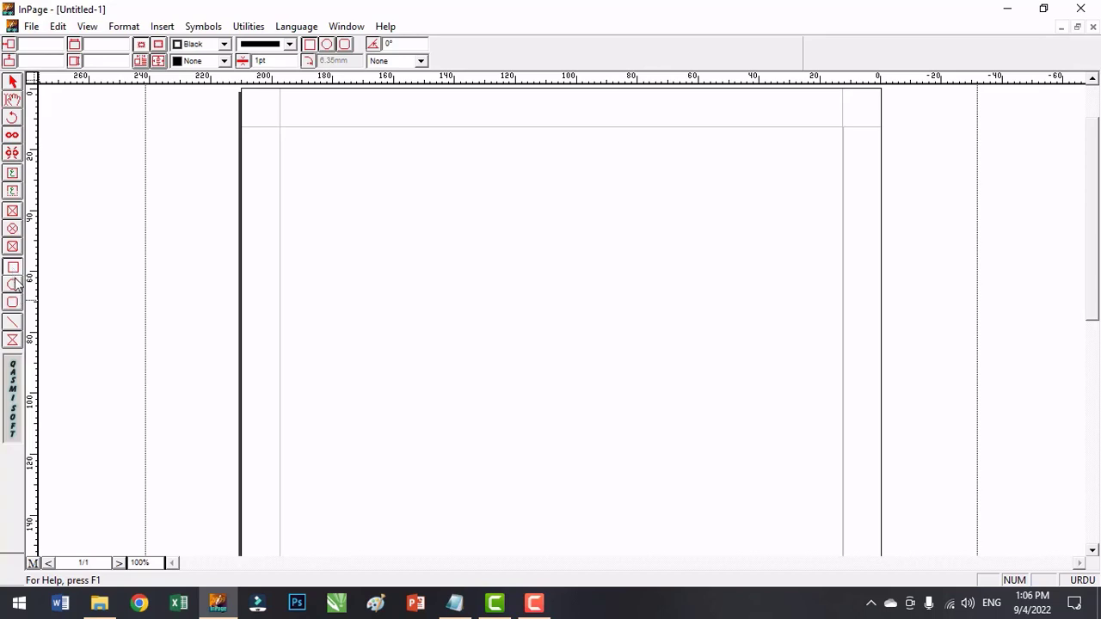
pyautogui.moveTo(433, 235); pyautogui.dragTo(712, 404)
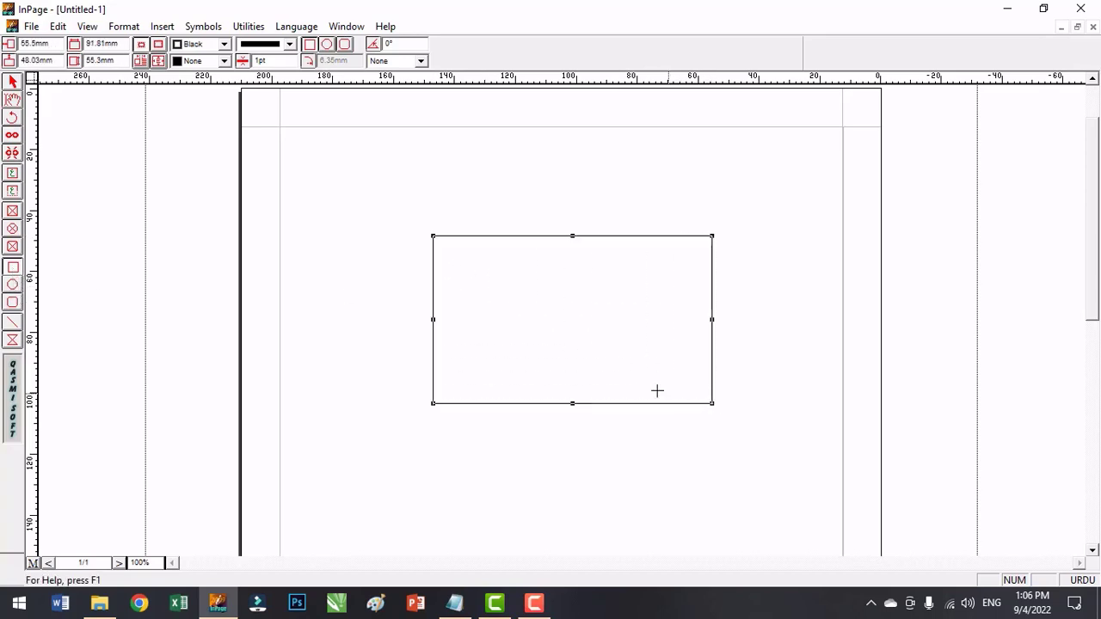
pyautogui.click(13, 84)
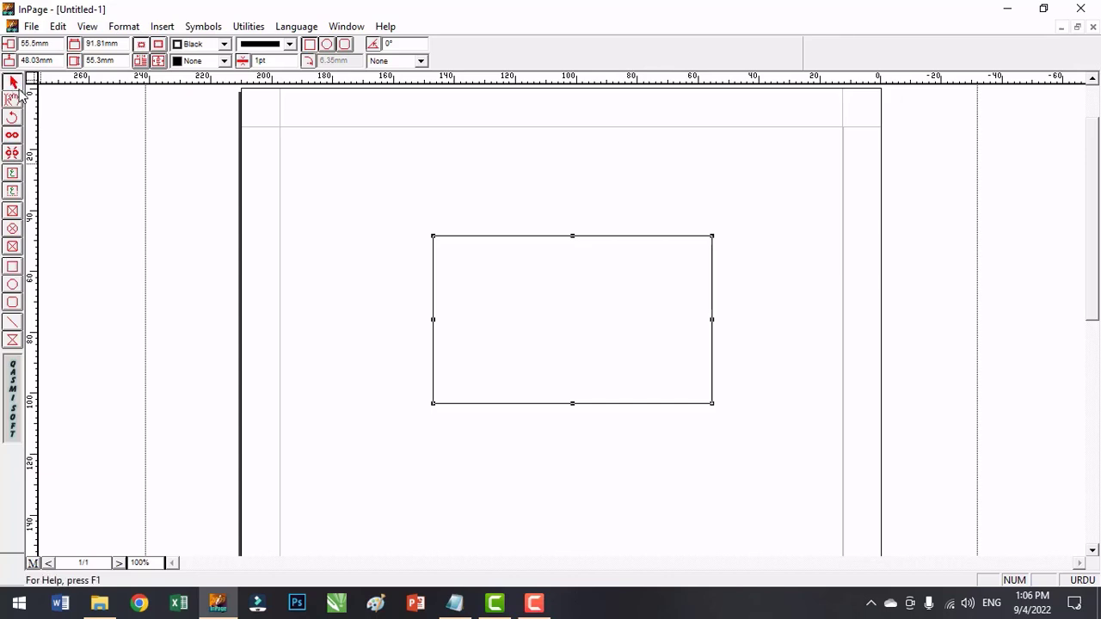
# Resize the rectangle to about 99 by 43 mm while moving it toward the page's upper-left margin, and delete it.
pyautogui.click(578, 260)
pyautogui.click(653, 242)
pyautogui.moveTo(713, 237); pyautogui.dragTo(735, 226)
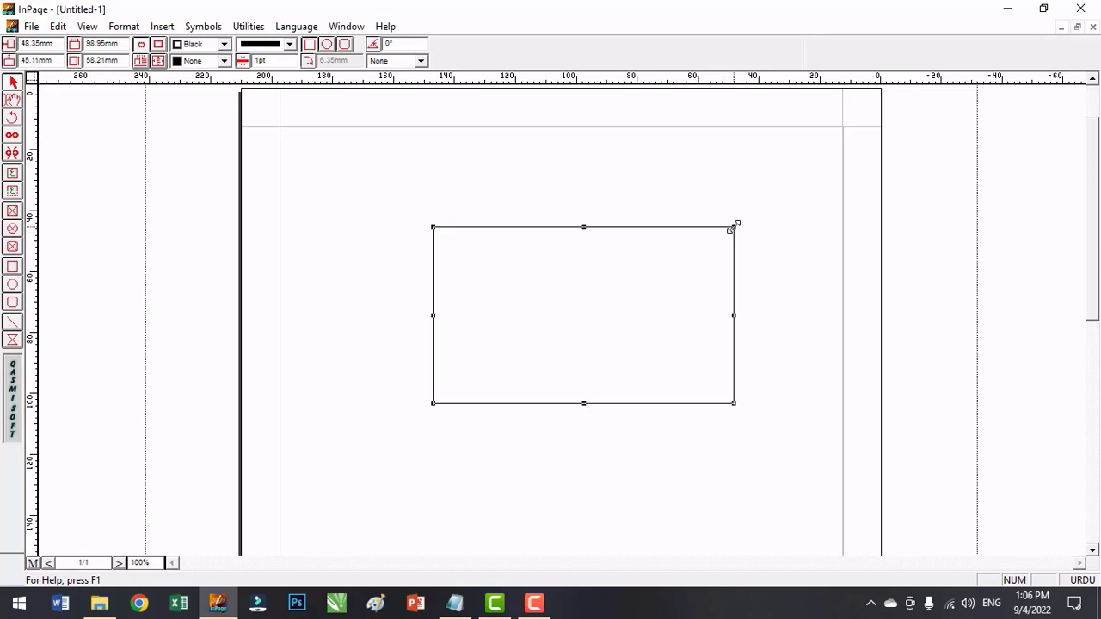
pyautogui.moveTo(584, 243); pyautogui.dragTo(461, 193)
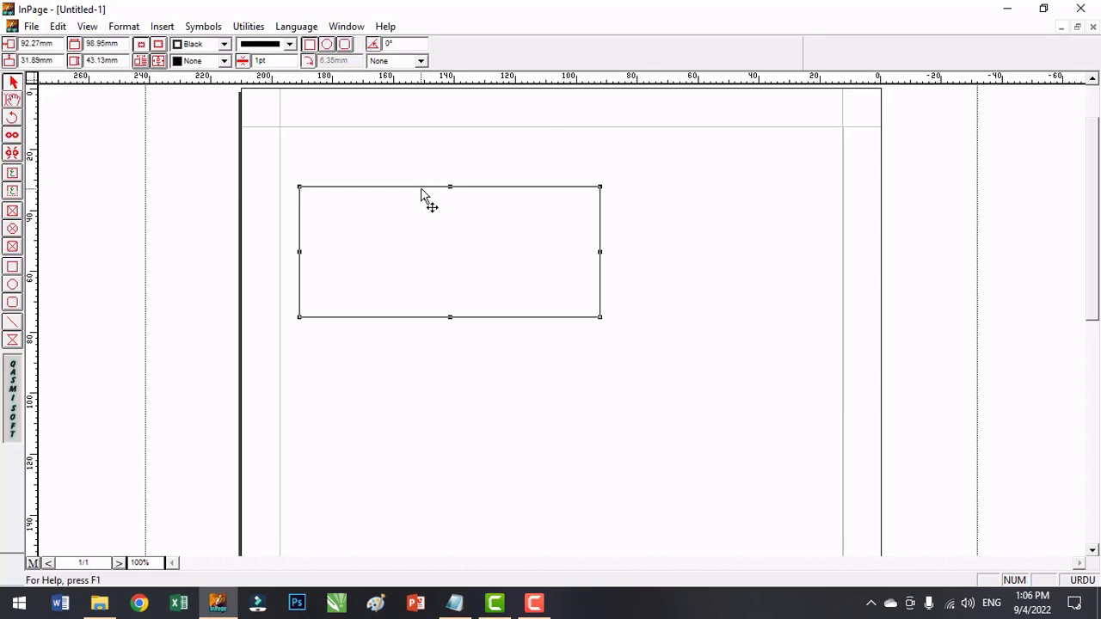
pyautogui.press('Delete')
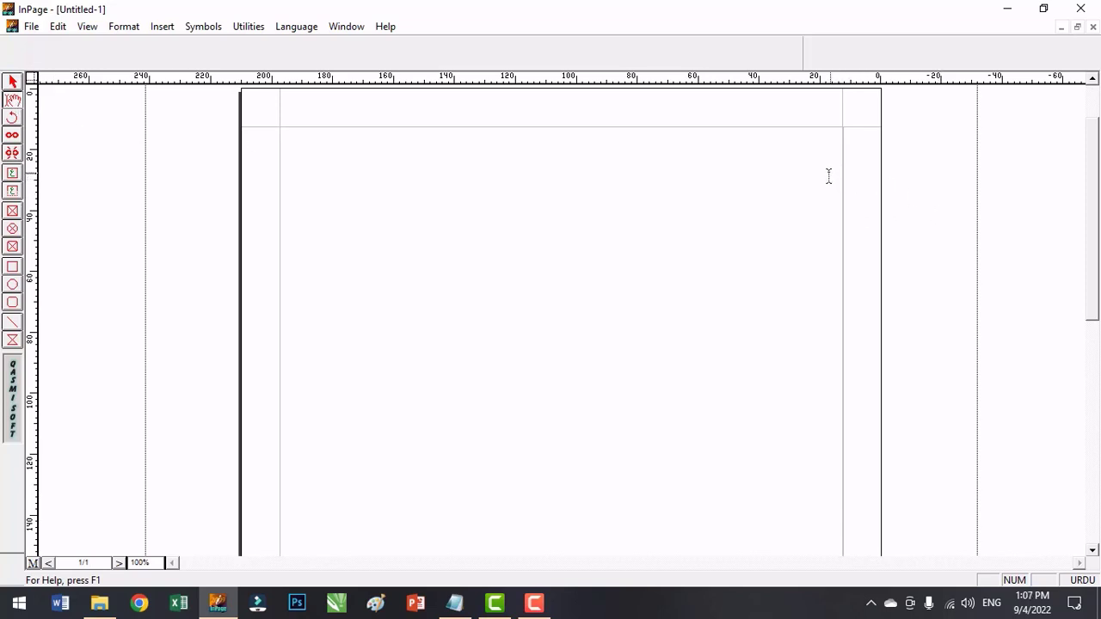
# Enter a short run of sample Urdu text on the first line of the page's text box.
pyautogui.click(13, 100)
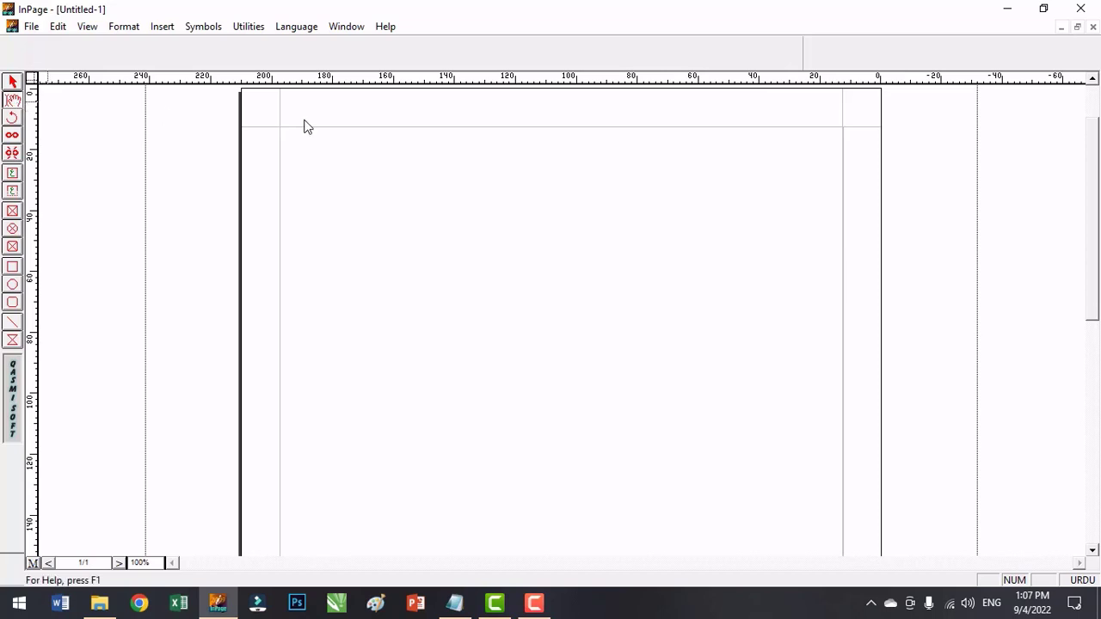
pyautogui.click(834, 145)
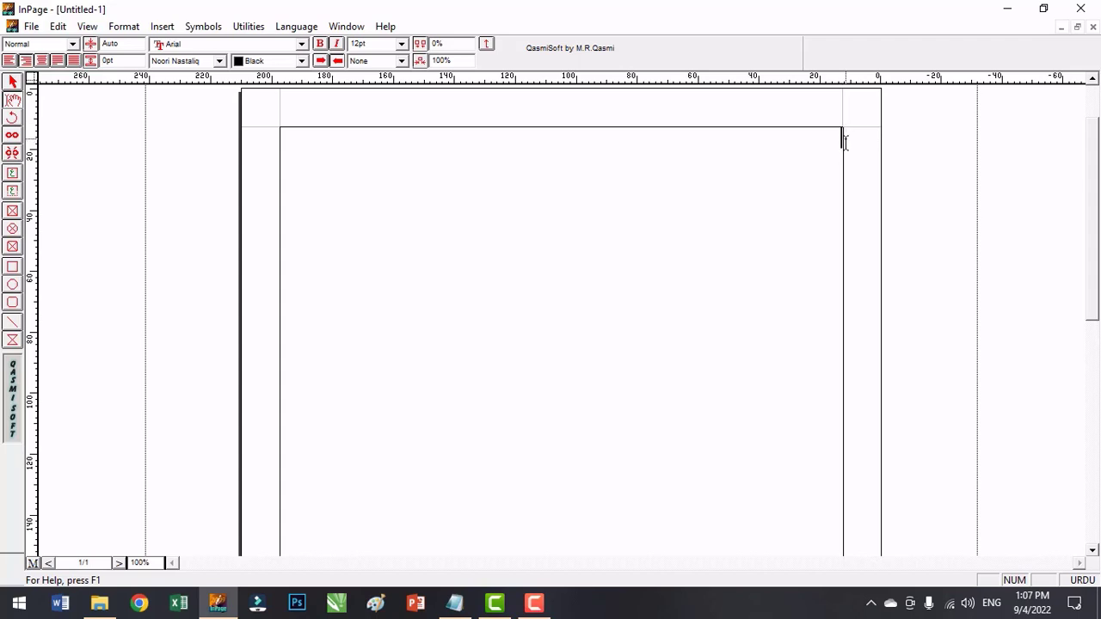
pyautogui.write('ڑیبتیبتنیبتی')
pyautogui.click(13, 83)
pyautogui.click(842, 160)
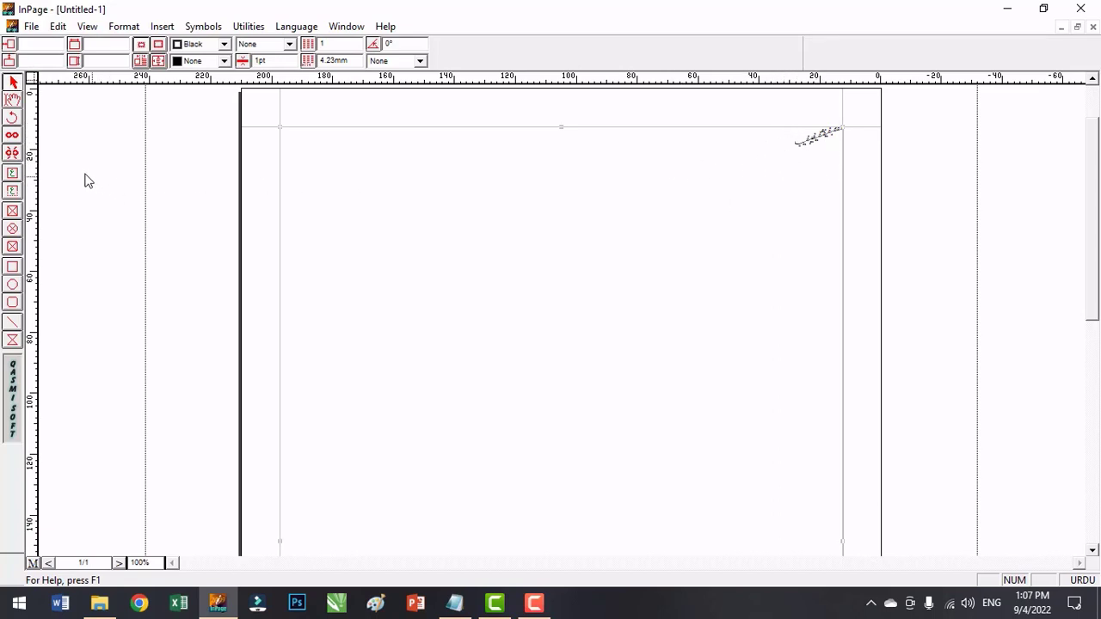
# Format the whole line of sample Urdu text as 60pt, bold and italic.
pyautogui.click(12, 100)
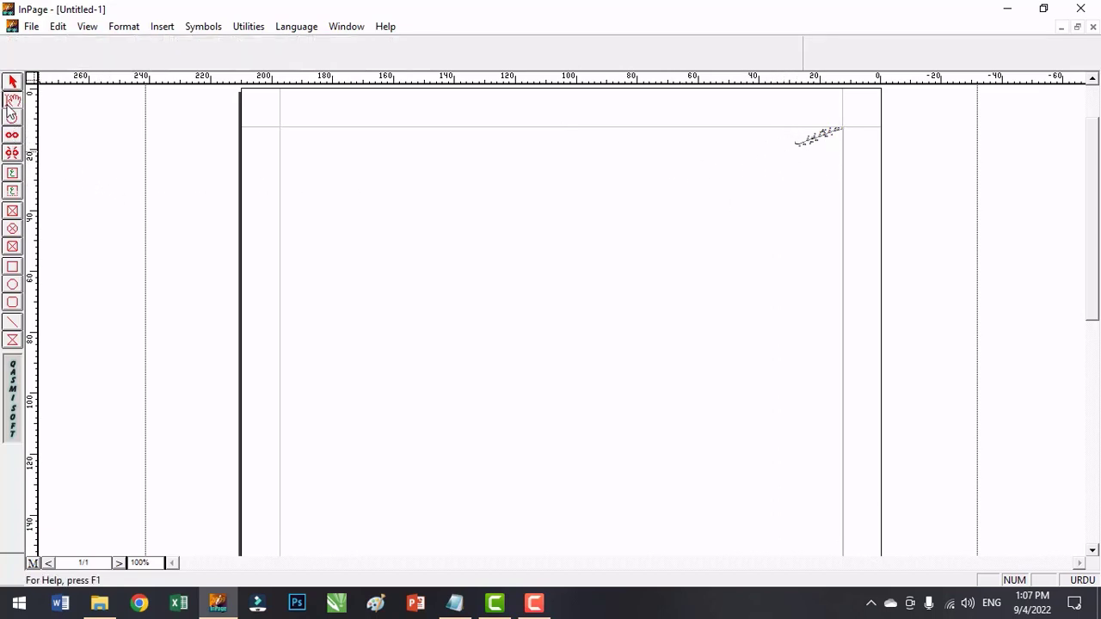
pyautogui.click(772, 158)
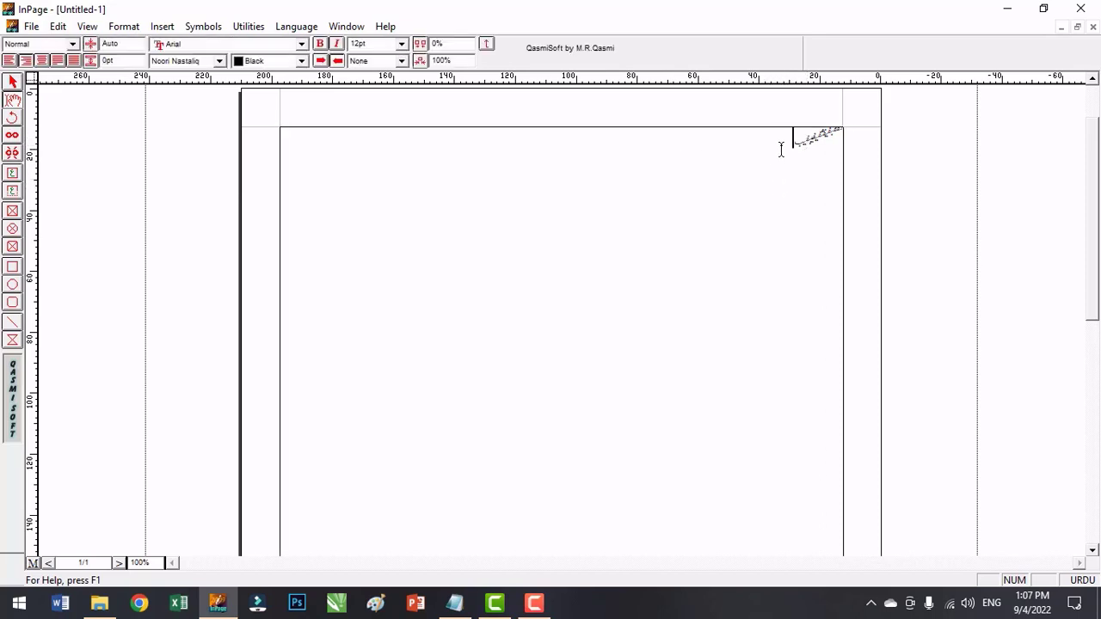
pyautogui.moveTo(794, 138); pyautogui.dragTo(846, 142)
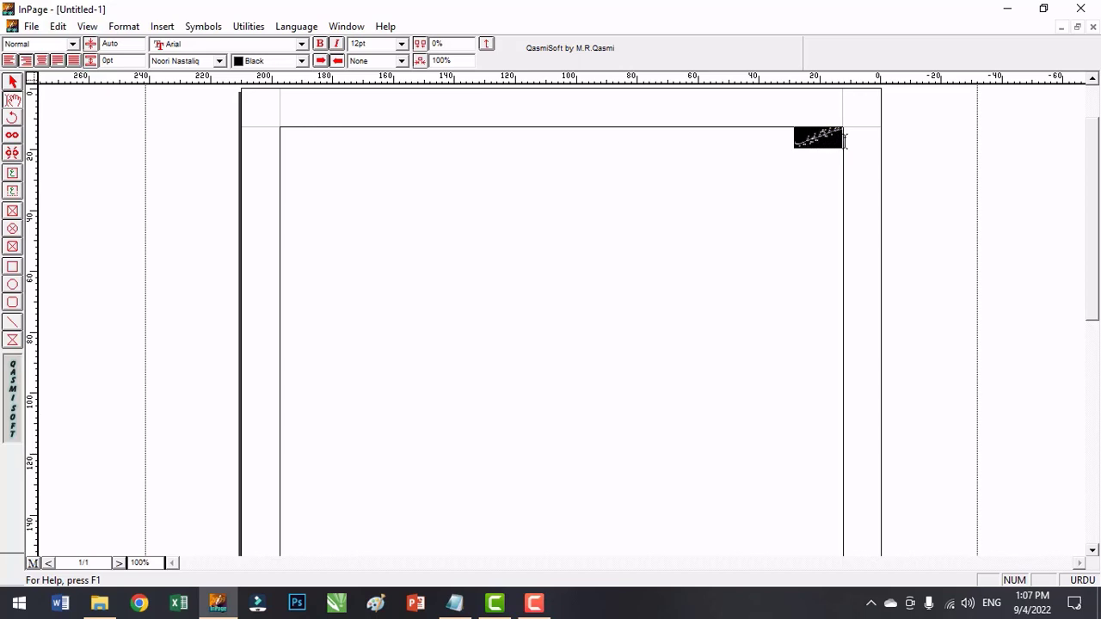
pyautogui.click(401, 45)
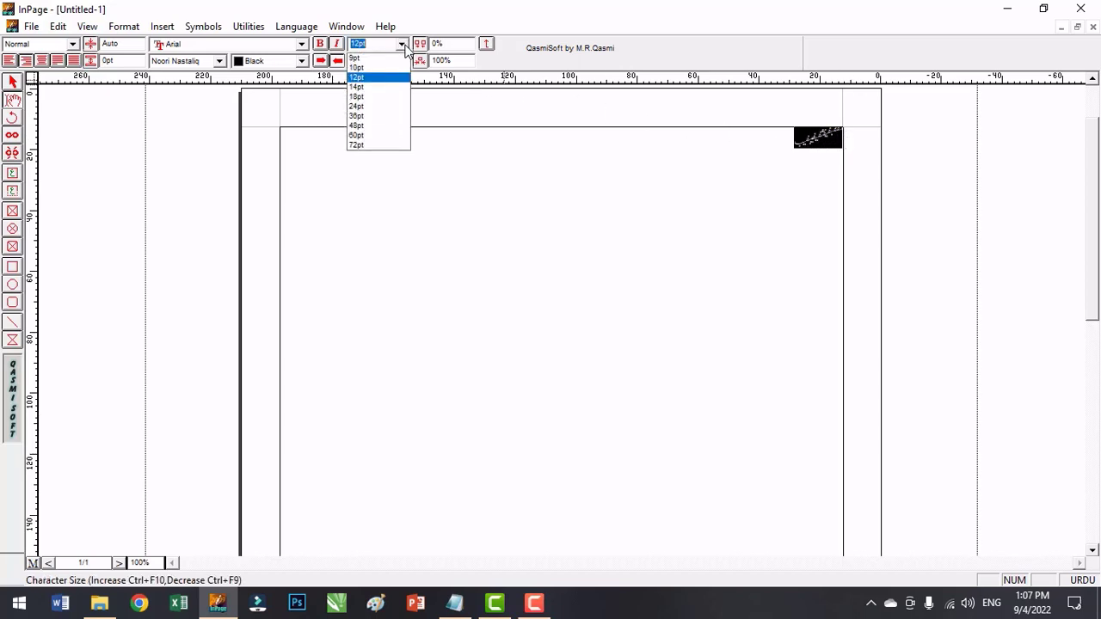
pyautogui.click(377, 135)
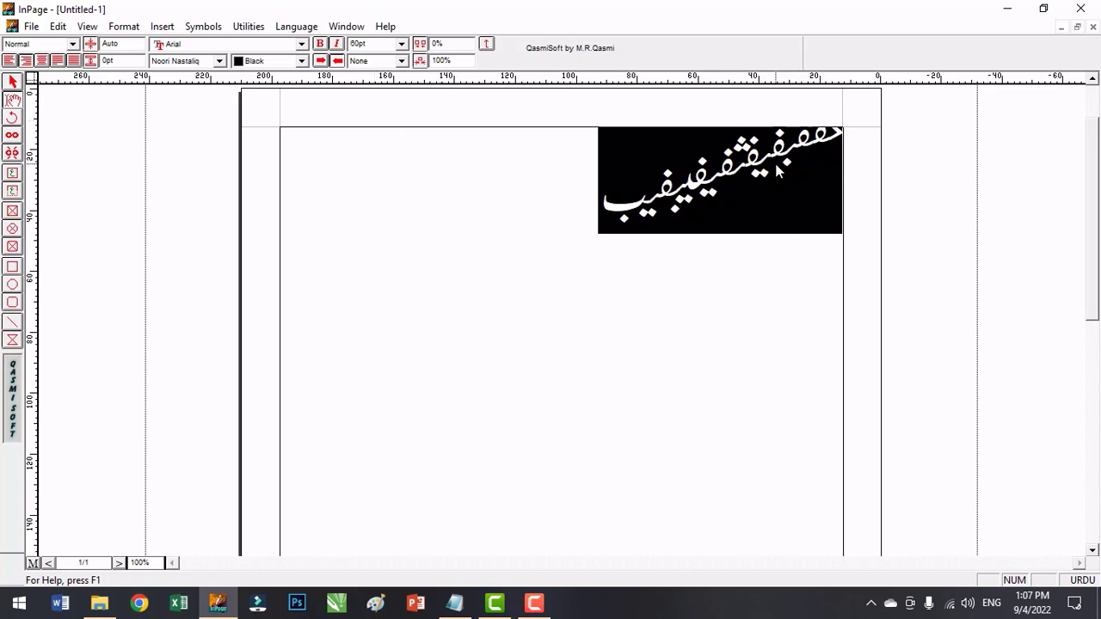
pyautogui.click(323, 47)
pyautogui.click(336, 44)
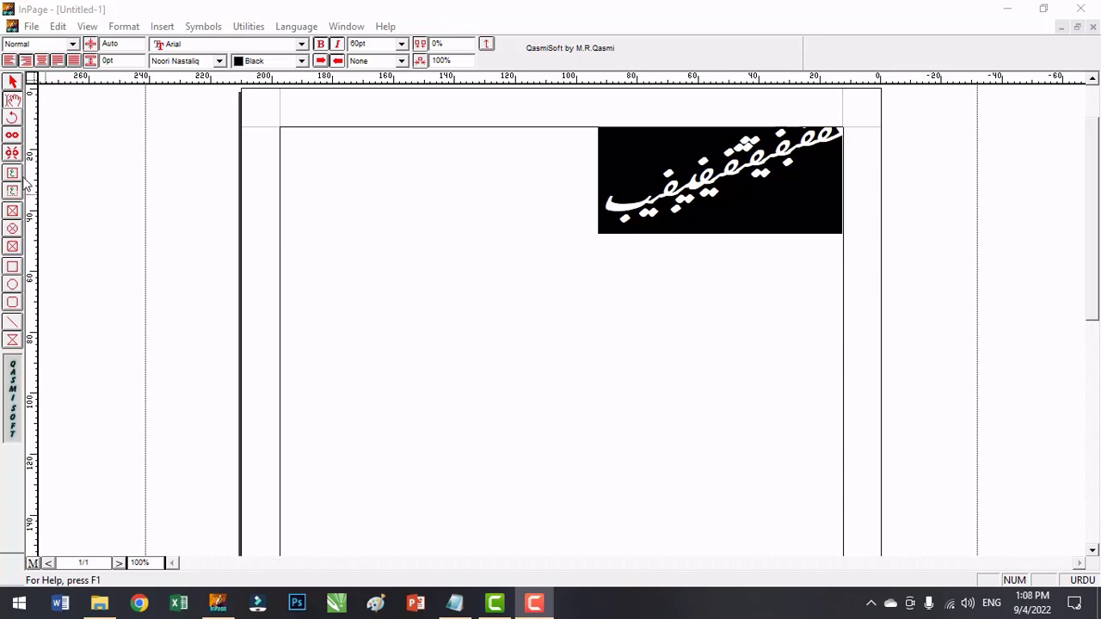
# Draw a rectangle about 83 mm wide and 47 mm high below the Urdu text.
pyautogui.click(12, 120)
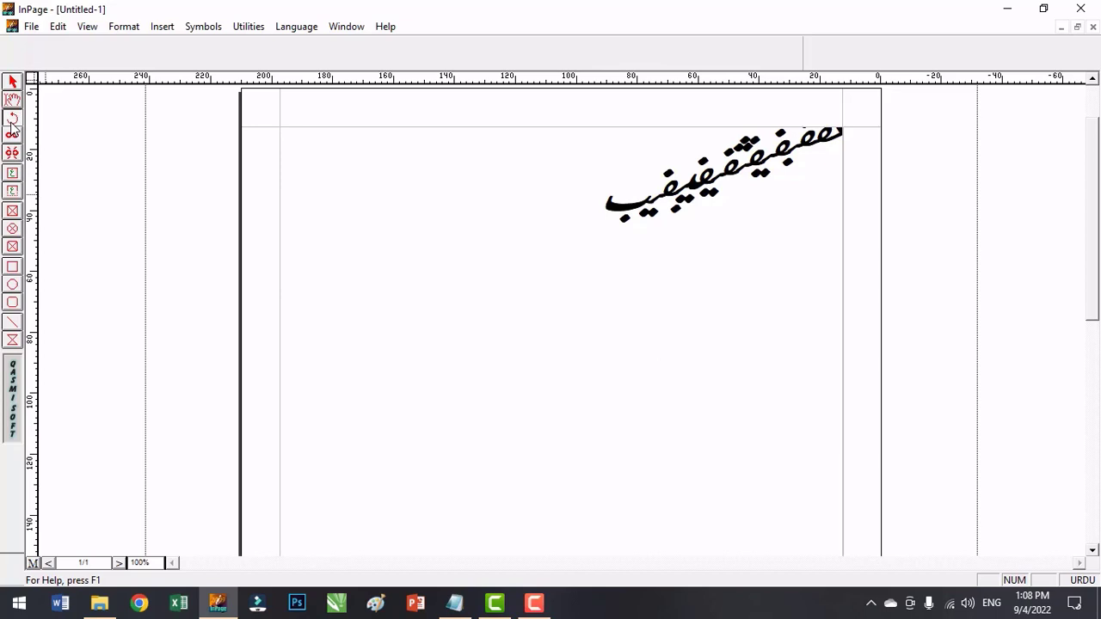
pyautogui.click(12, 267)
pyautogui.moveTo(428, 277); pyautogui.dragTo(680, 419)
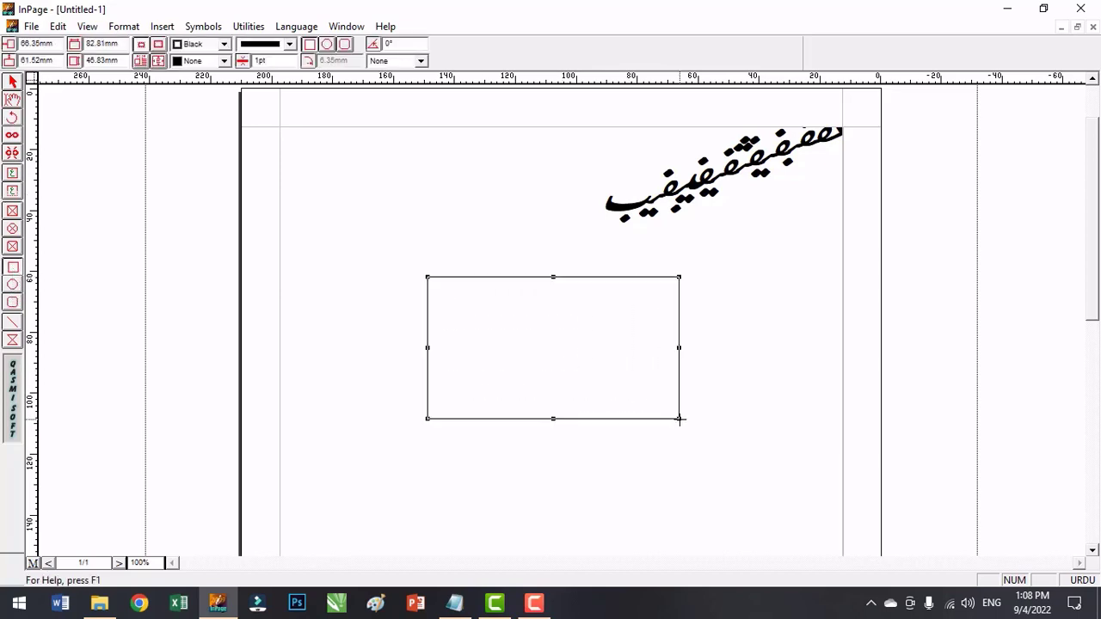
# Rotate the rectangle below the text freehand to about 212° with the Rotate tool.
pyautogui.click(12, 119)
pyautogui.moveTo(526, 301); pyautogui.dragTo(551, 331)
pyautogui.moveTo(592, 373); pyautogui.dragTo(551, 327)
pyautogui.moveTo(639, 423); pyautogui.dragTo(571, 410)
pyautogui.moveTo(670, 344); pyautogui.dragTo(717, 354)
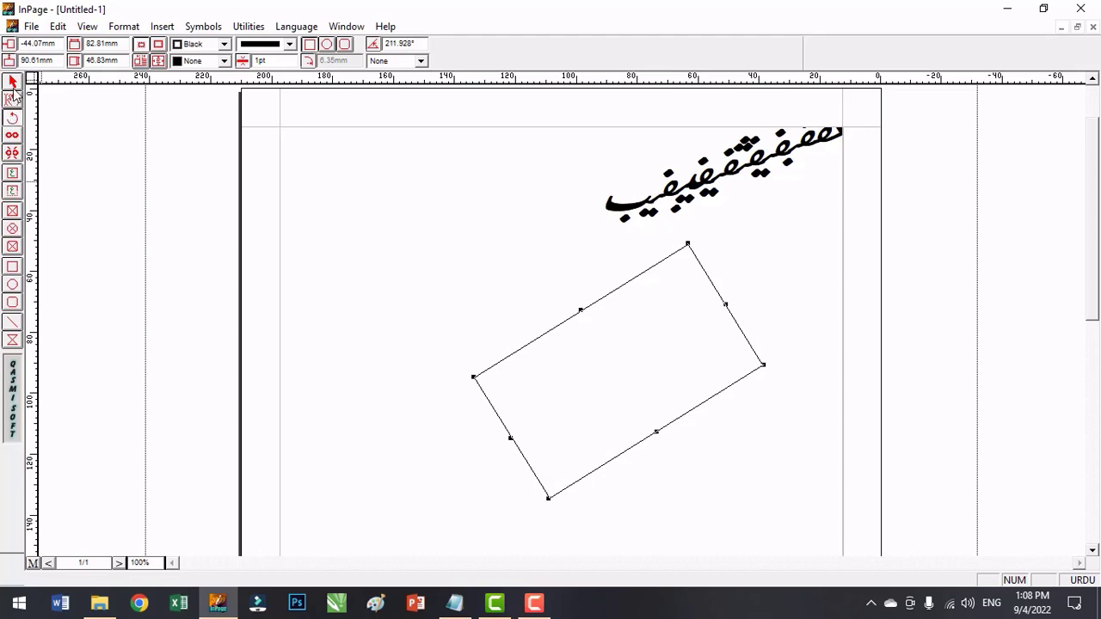
# Delete the rotated rectangle from the page.
pyautogui.click(12, 136)
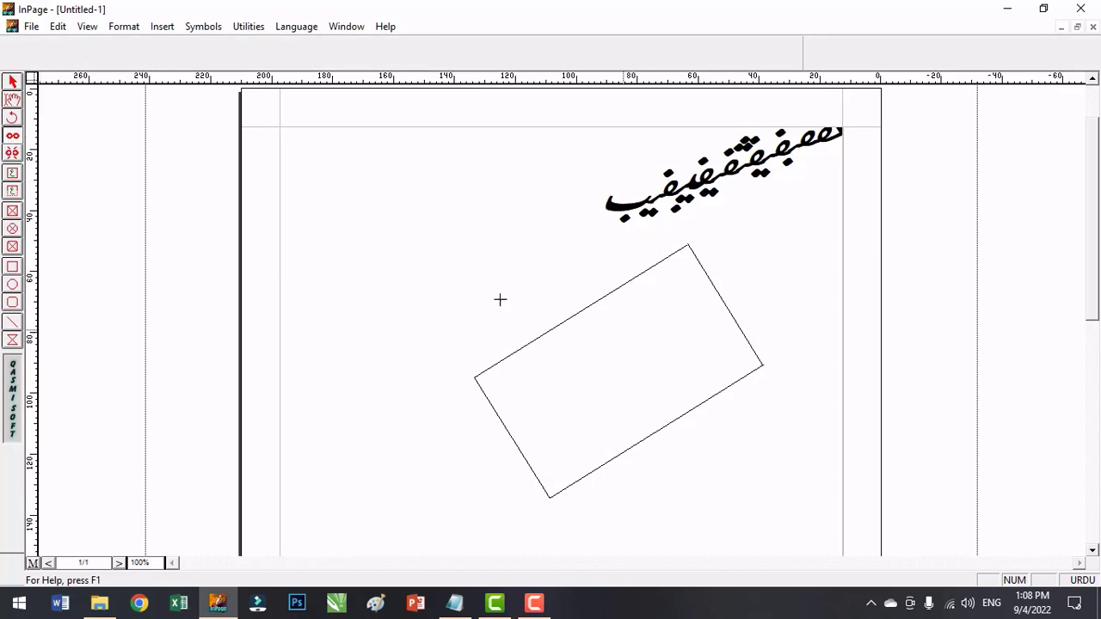
pyautogui.click(12, 81)
pyautogui.click(659, 293)
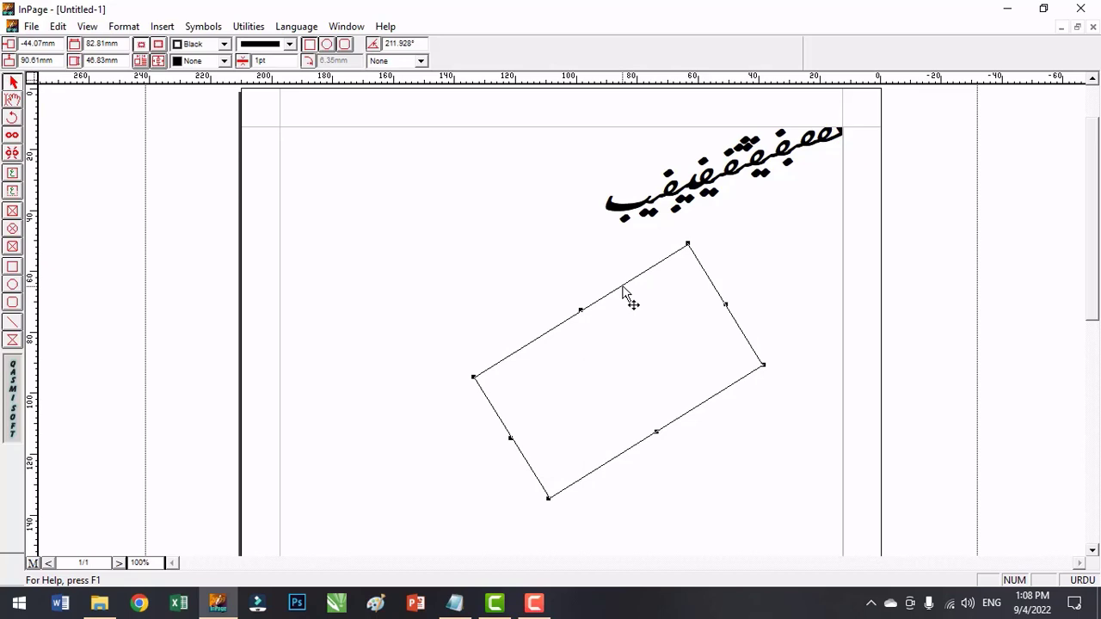
pyautogui.press('Delete')
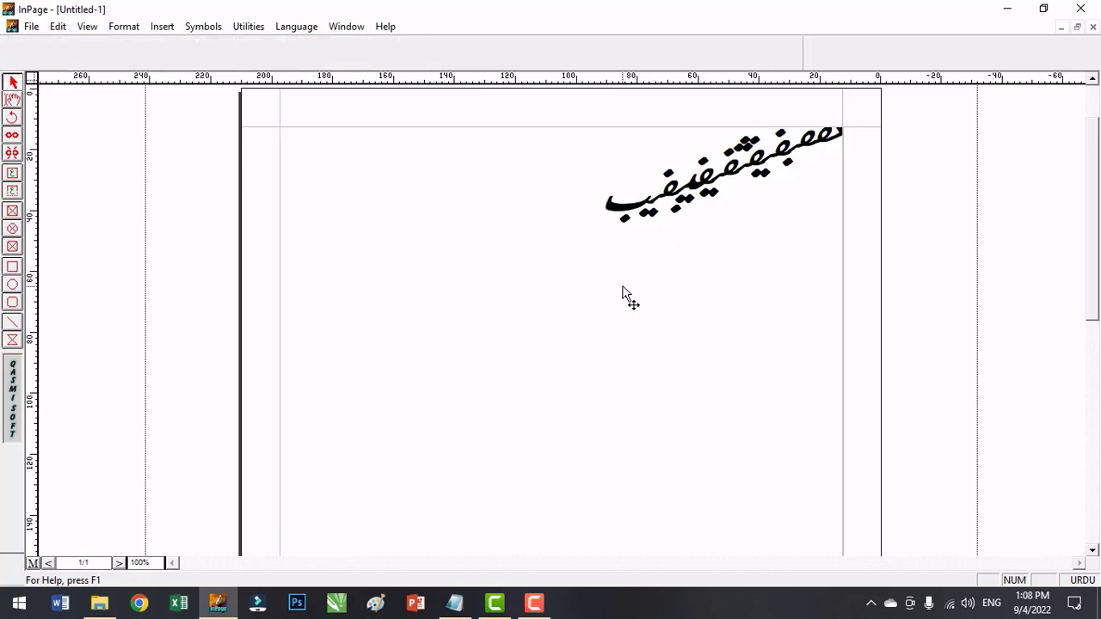
# Draw a text box about 83 by 44 mm below the large Urdu text and enter sample Urdu text in it.
pyautogui.click(13, 177)
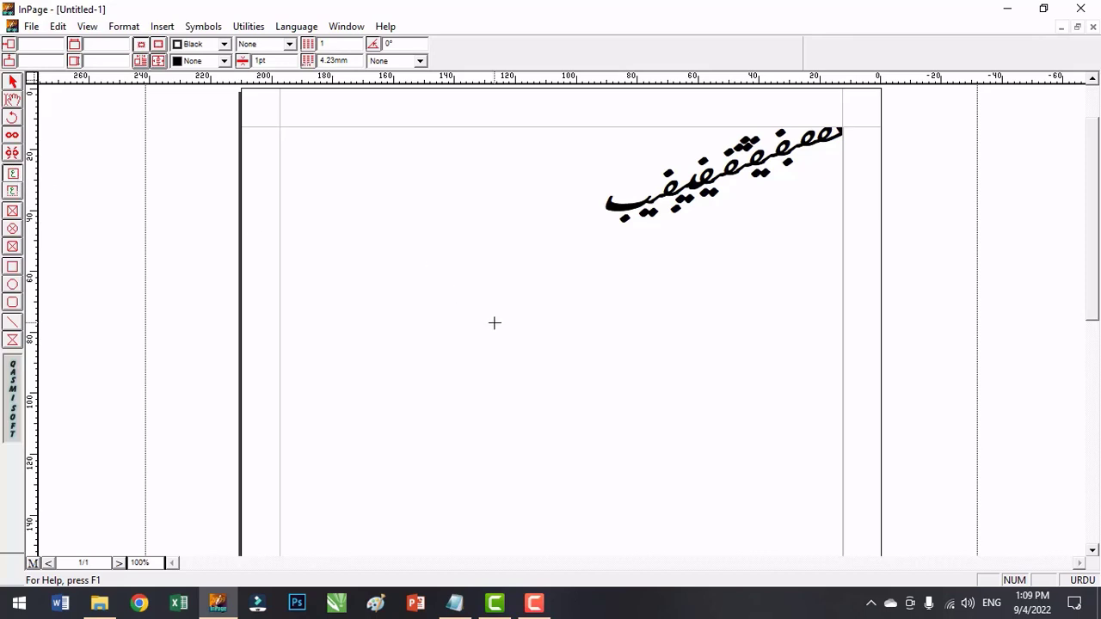
pyautogui.moveTo(424, 279); pyautogui.dragTo(678, 413)
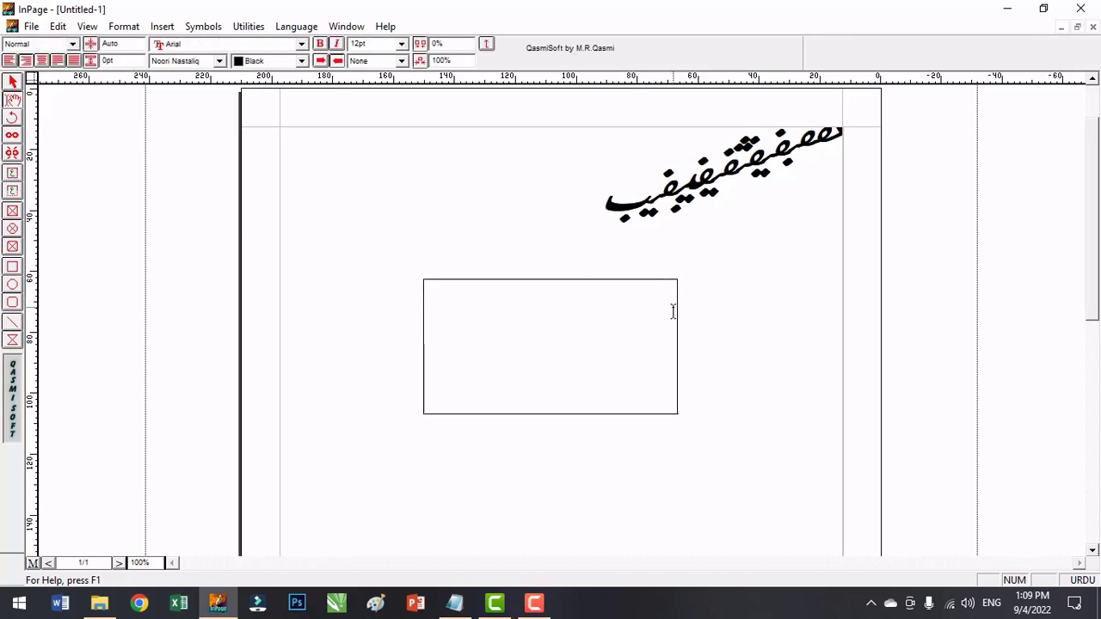
pyautogui.write('شءپٹش ی فتی تھی')
# Move the new text box down toward the page's right margin and rotate it freehand to about 3.4°.
pyautogui.click(13, 82)
pyautogui.moveTo(505, 311); pyautogui.dragTo(663, 251)
pyautogui.moveTo(732, 255); pyautogui.dragTo(557, 374)
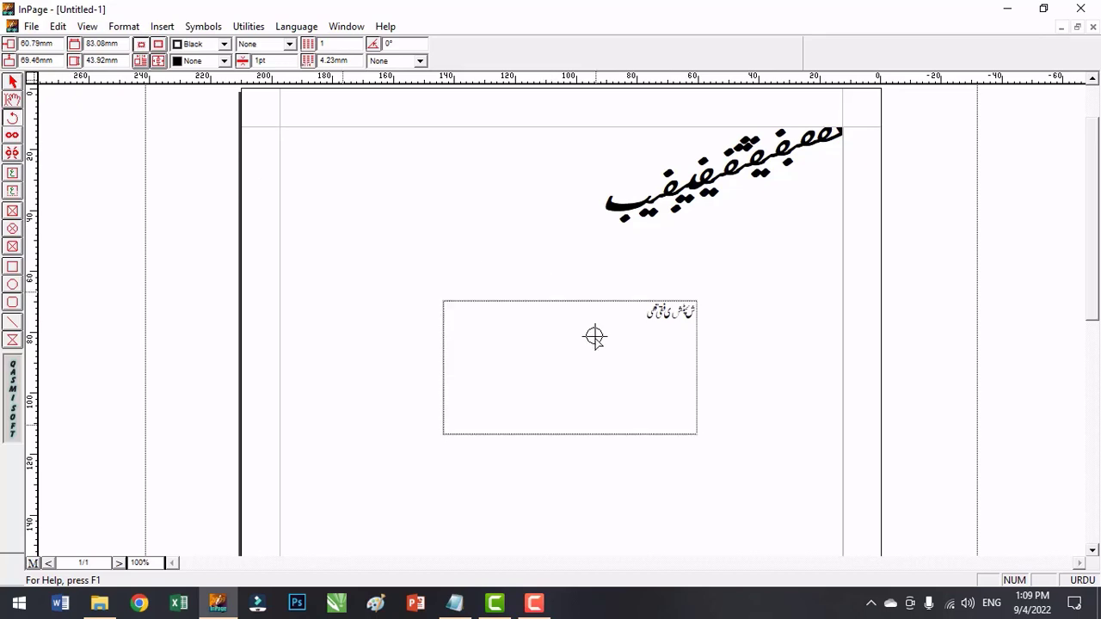
pyautogui.moveTo(593, 336); pyautogui.dragTo(651, 396)
pyautogui.moveTo(669, 433); pyautogui.dragTo(651, 457)
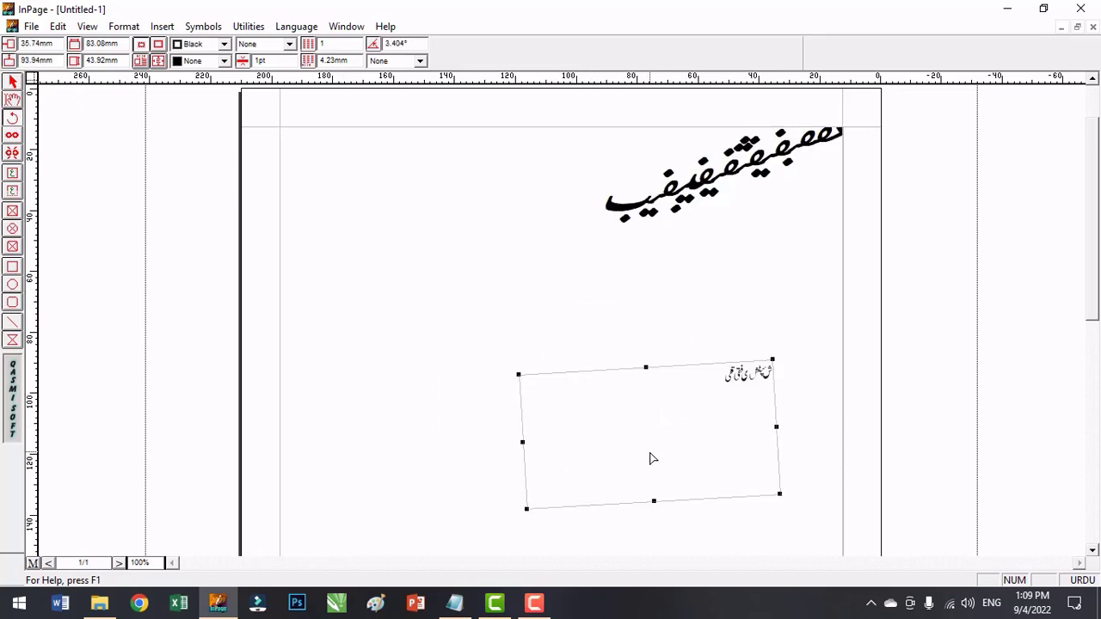
pyautogui.click(12, 83)
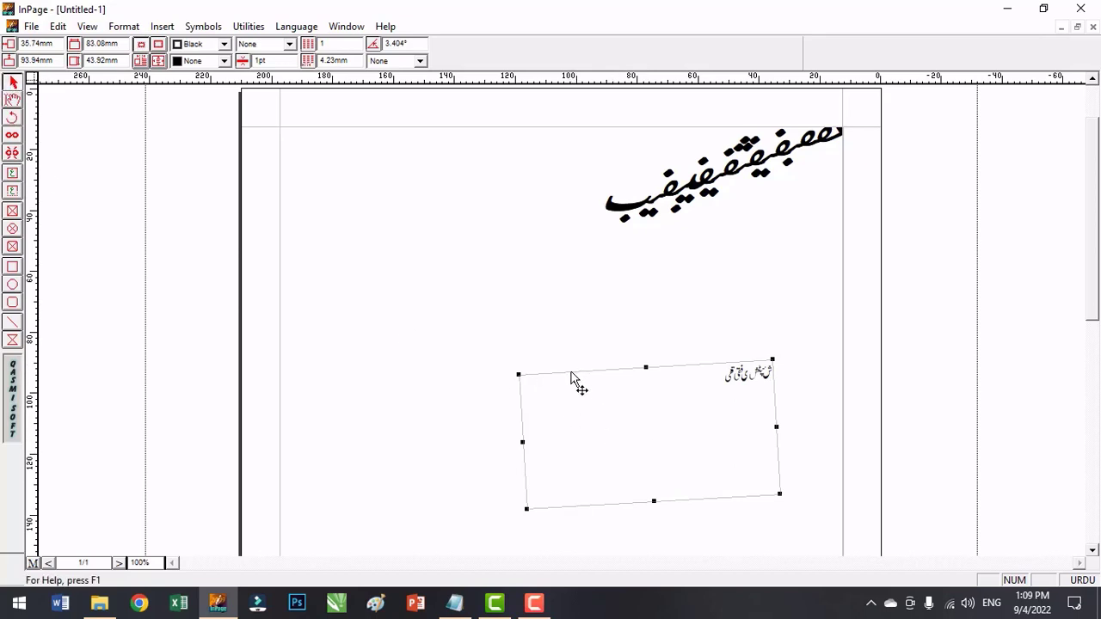
# Delete the rotated text box and draw two separate text boxes mid-page, the second one larger and diagonally below the first.
pyautogui.press('Delete')
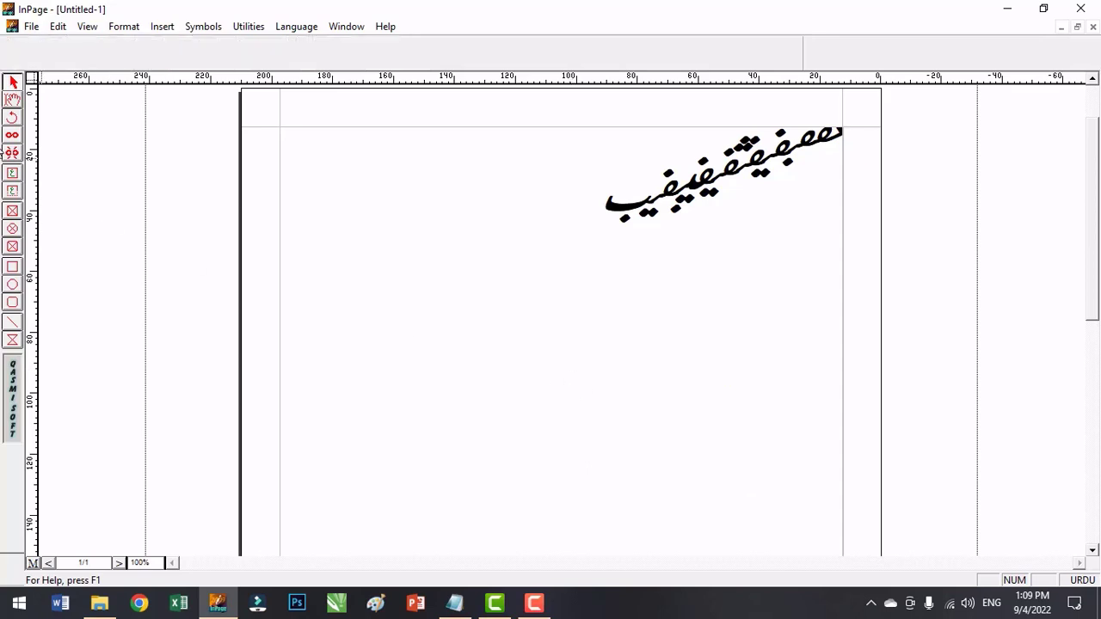
pyautogui.click(12, 175)
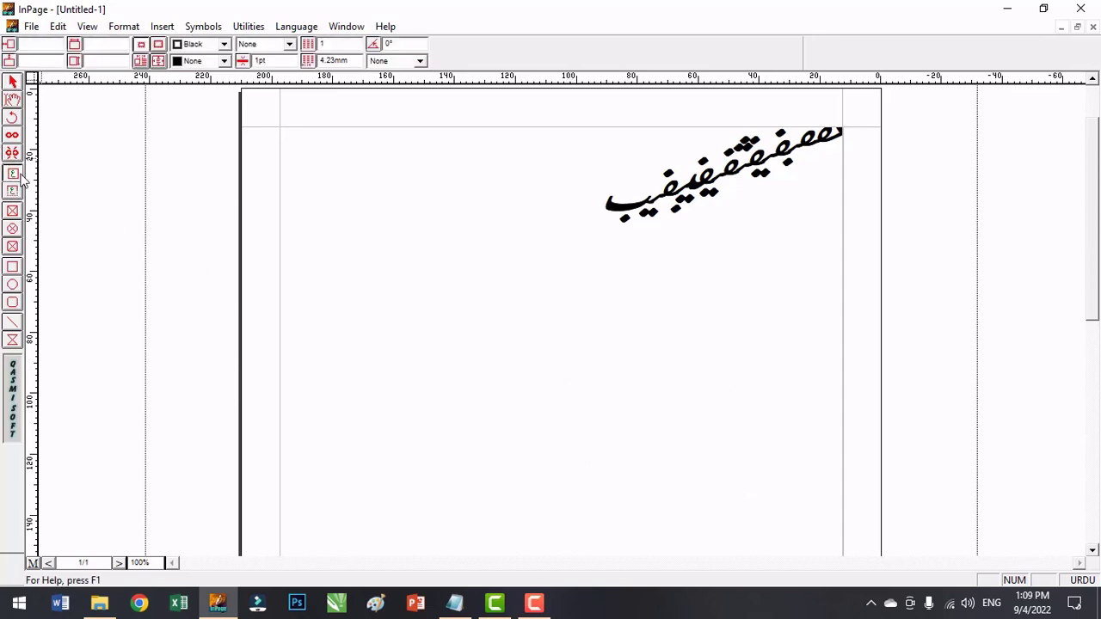
pyautogui.moveTo(449, 300); pyautogui.dragTo(568, 366)
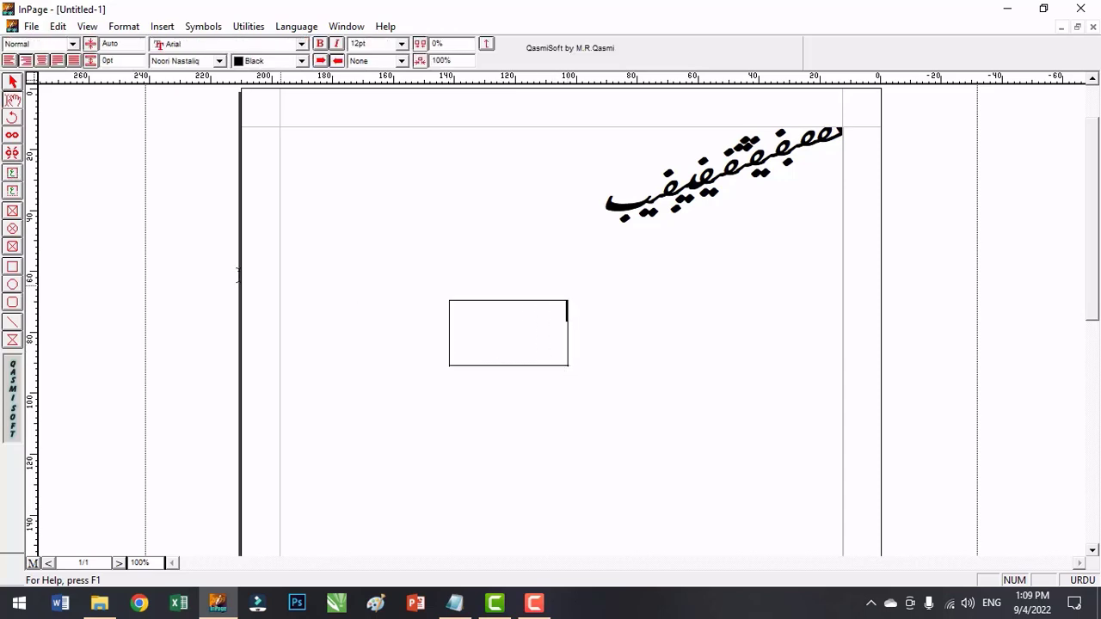
pyautogui.click(12, 173)
pyautogui.moveTo(547, 382); pyautogui.dragTo(702, 479)
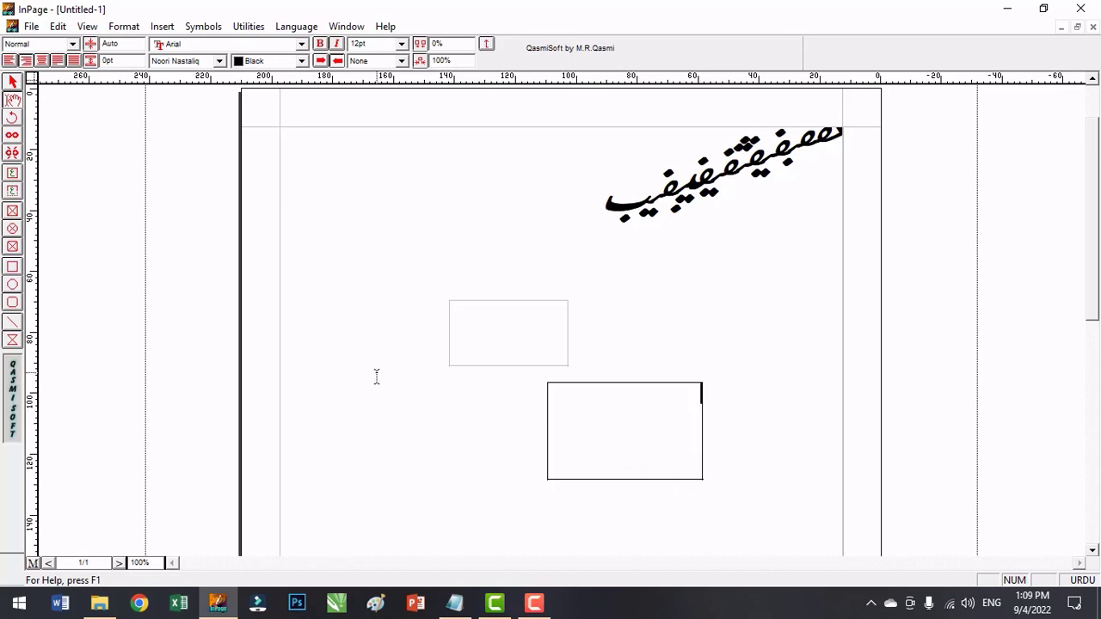
# Fill the upper text box with sample Urdu text until it overflows the box.
pyautogui.click(566, 351)
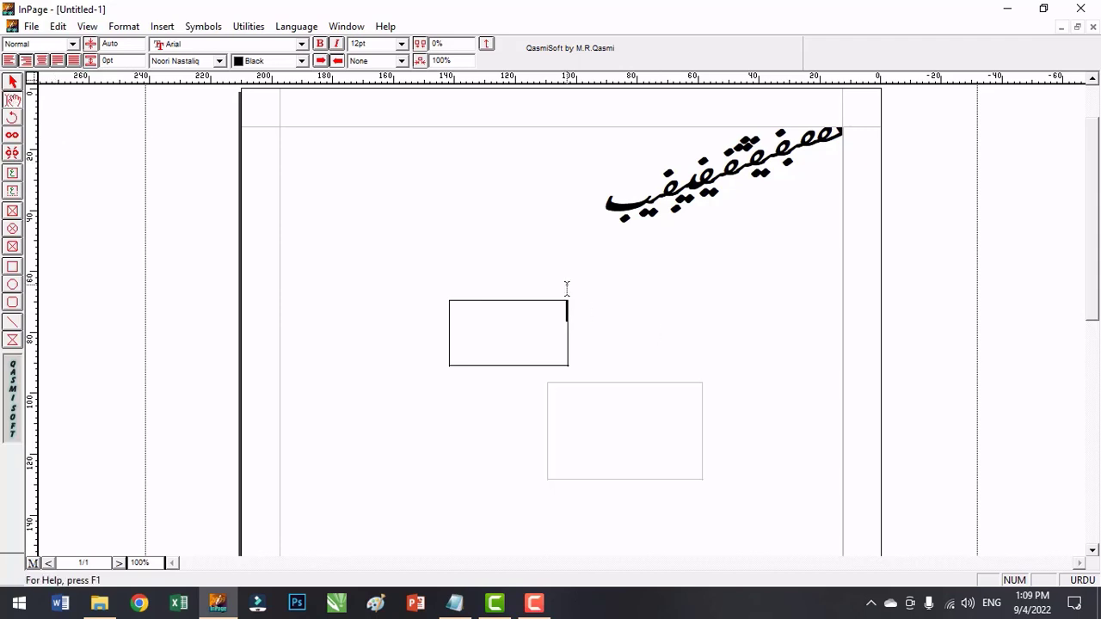
pyautogui.write('قی قفی قفی قفی فقیقف قفیقی قفیقفیقفی')
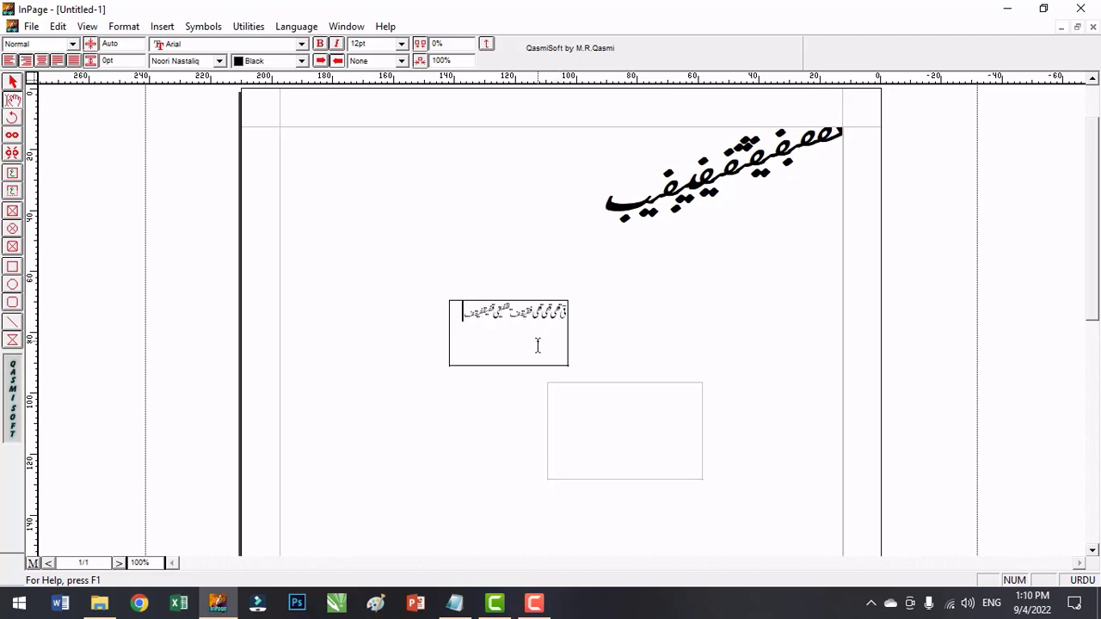
pyautogui.write('قفیقفیقفیقفی قفیقفیقفیقفیقفی قفی قی')
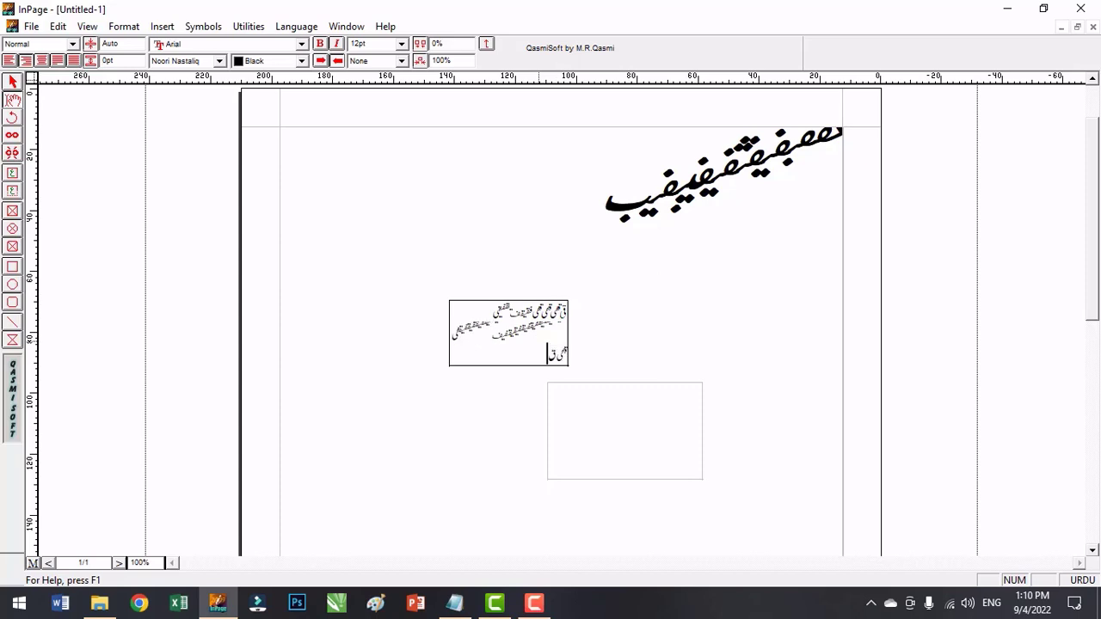
pyautogui.write(' قفیقفیقی قی قفیقفی قفیق')
pyautogui.write('یقفیقفیقفی')
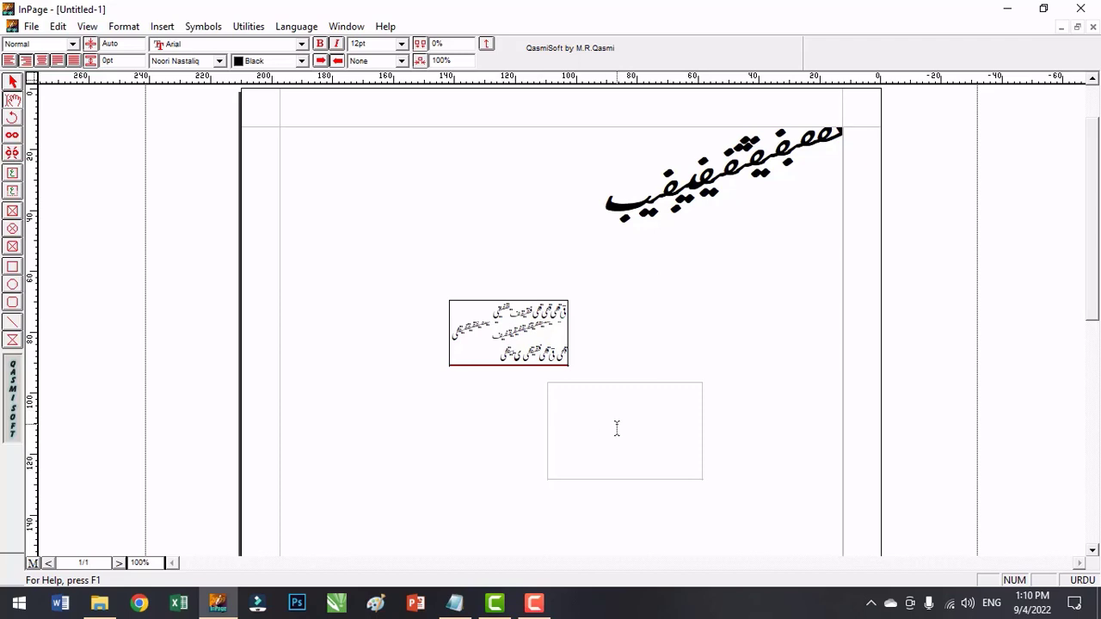
# Link the upper text box to the empty lower one with the Link tool so the overflowing text continues there.
pyautogui.click(11, 140)
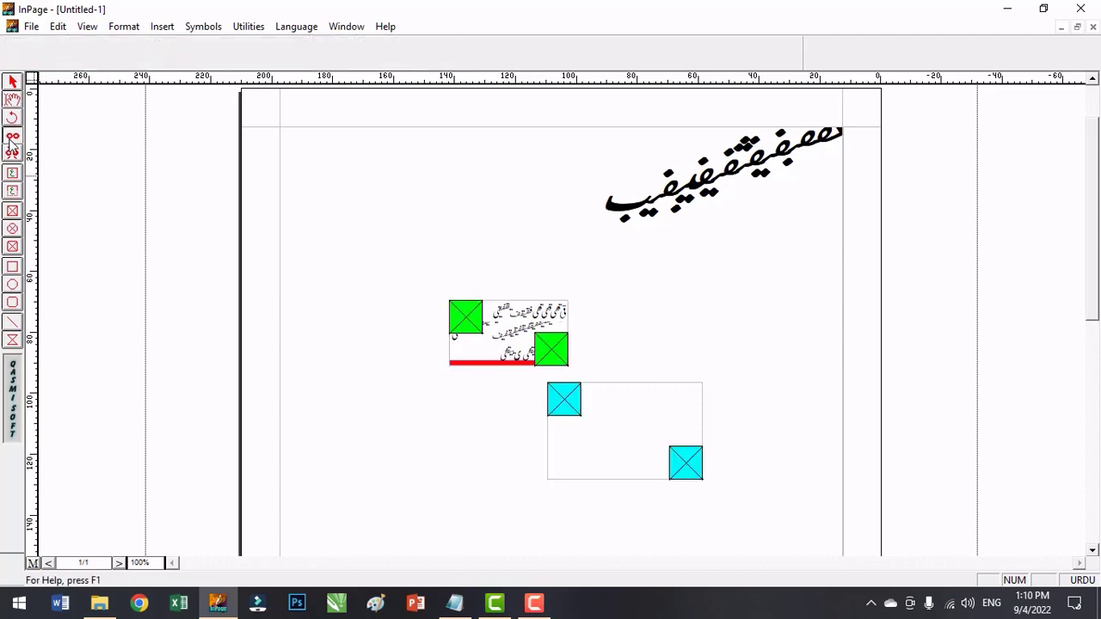
pyautogui.click(548, 353)
pyautogui.click(563, 401)
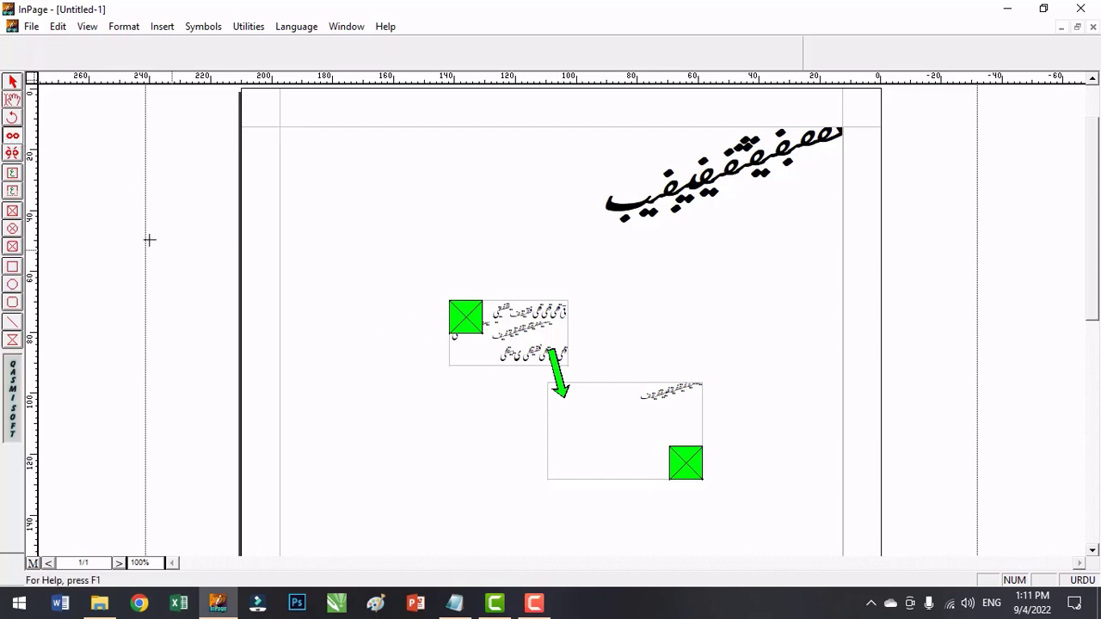
# Add more sample Urdu text at the end of the upper box's last line so it runs on into the linked box.
pyautogui.click(14, 101)
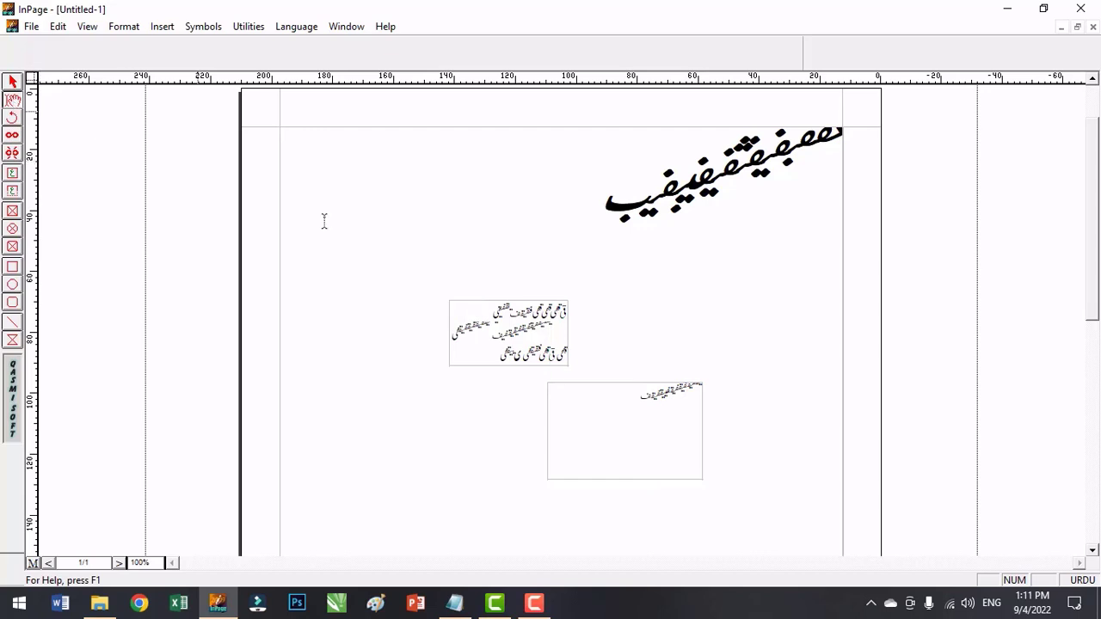
pyautogui.click(495, 360)
pyautogui.write('ب فیبیبیبیبیفیبیفیبی')
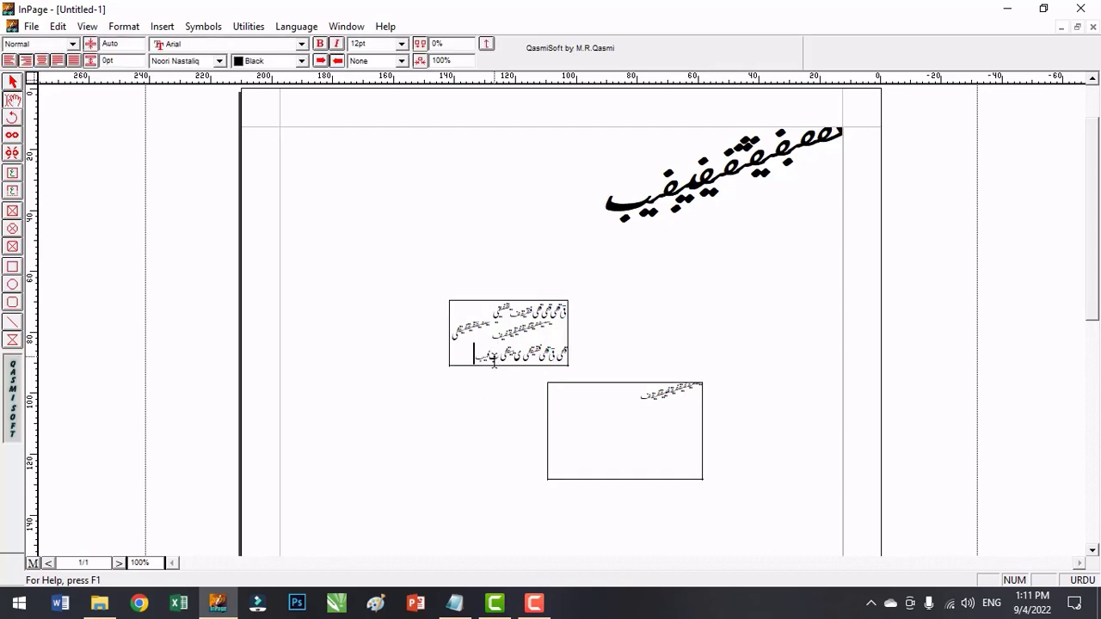
pyautogui.write('بیفیب')
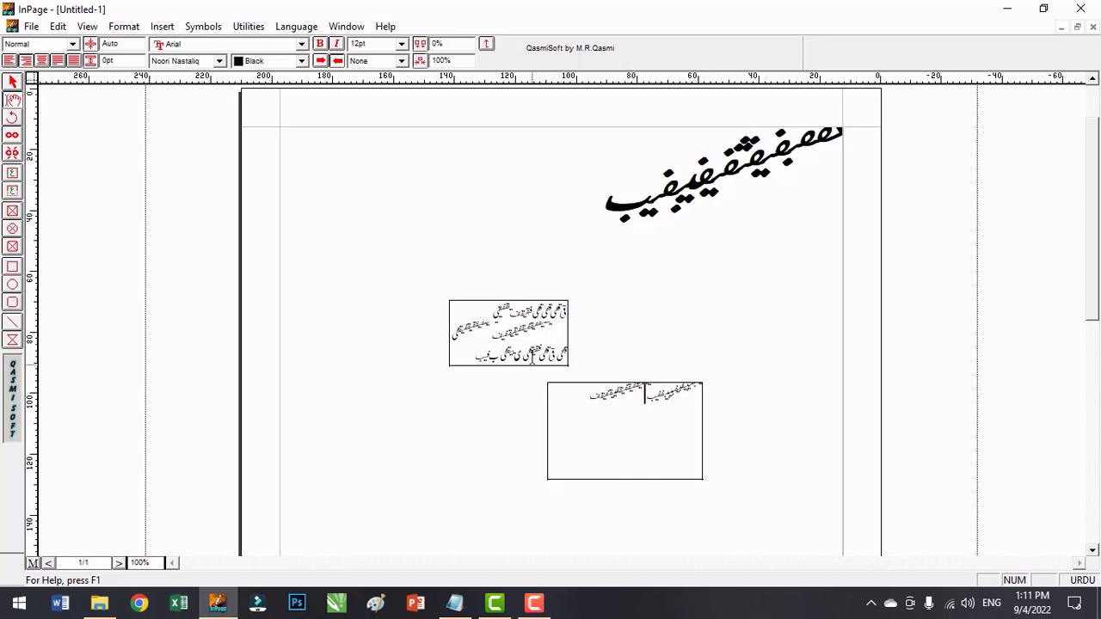
# Break the link between the two text boxes with the Unlink tool.
pyautogui.click(10, 136)
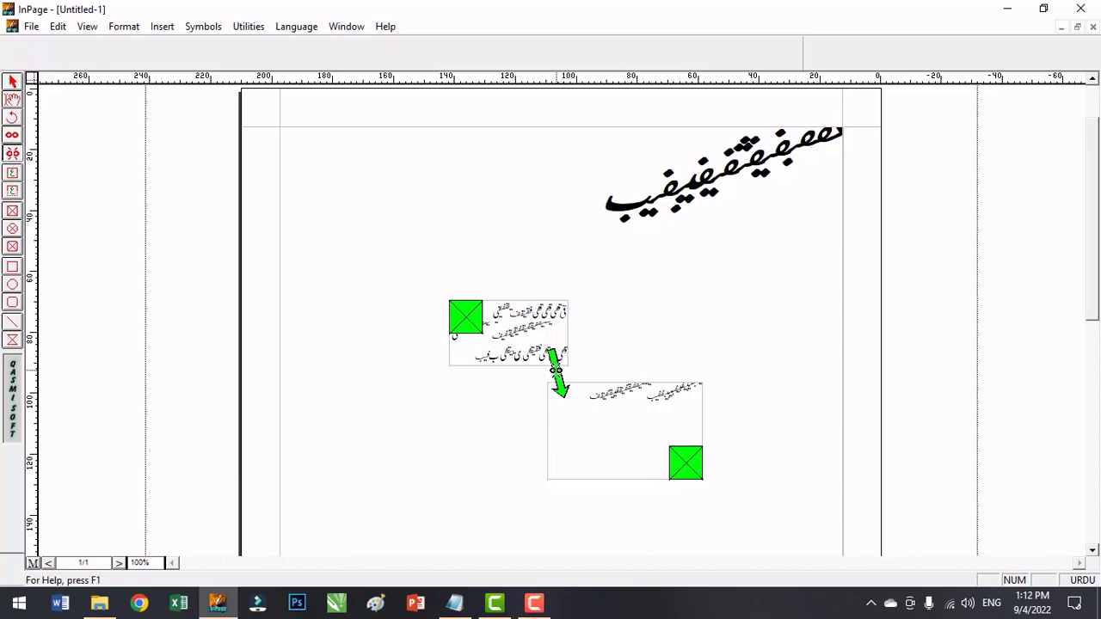
pyautogui.click(556, 368)
pyautogui.click(555, 379)
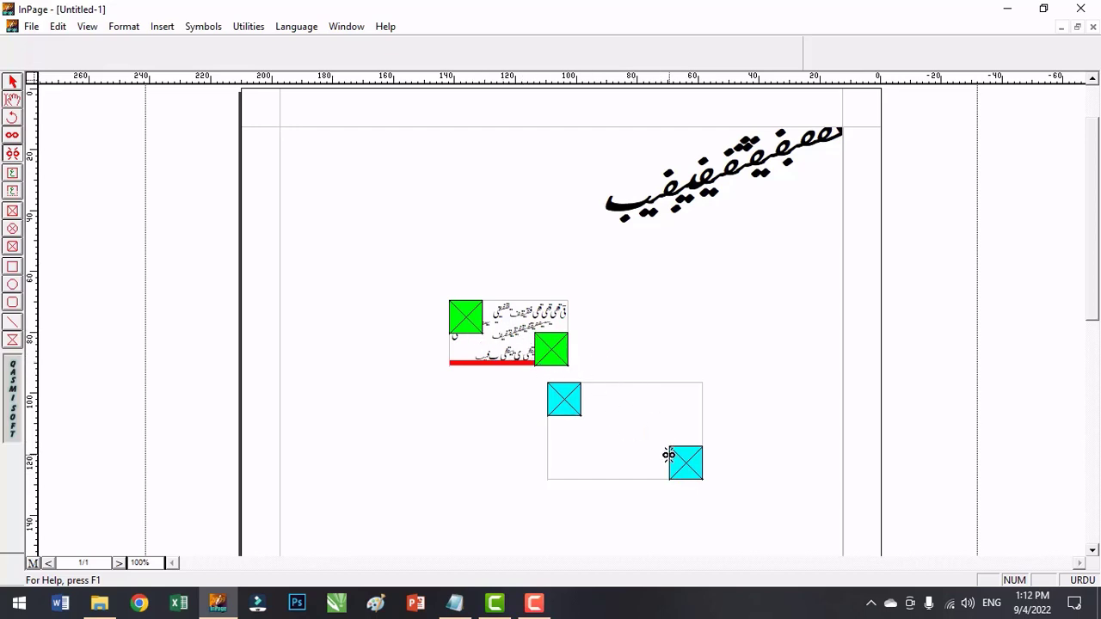
# Link the upper text box to the lower one again and remove that link with the Unlink tool.
pyautogui.click(12, 135)
pyautogui.click(561, 384)
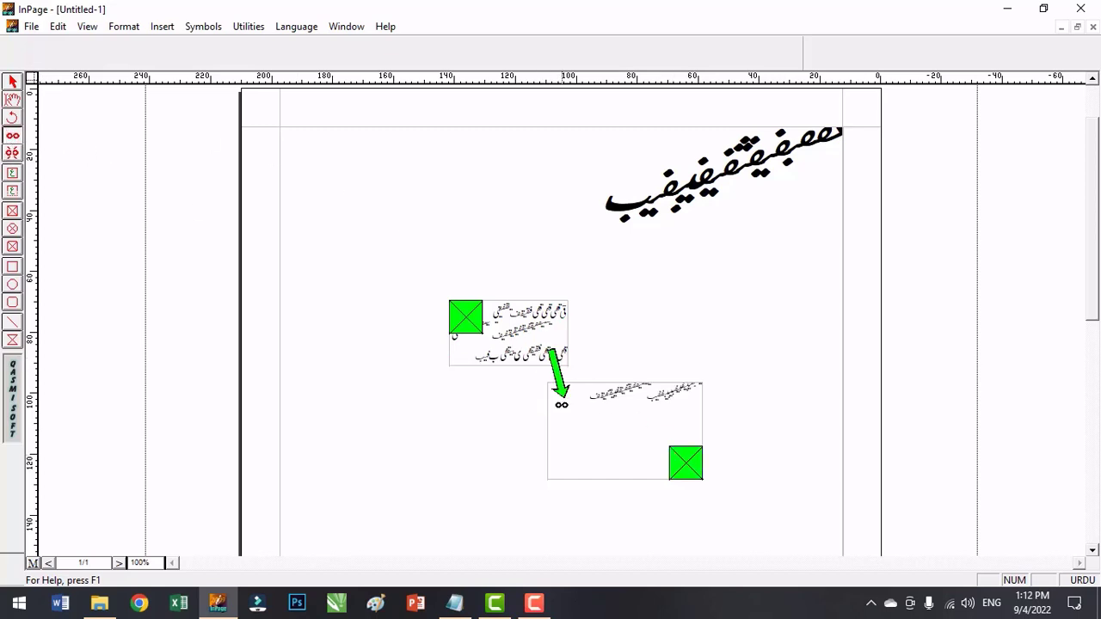
pyautogui.click(12, 154)
pyautogui.click(555, 389)
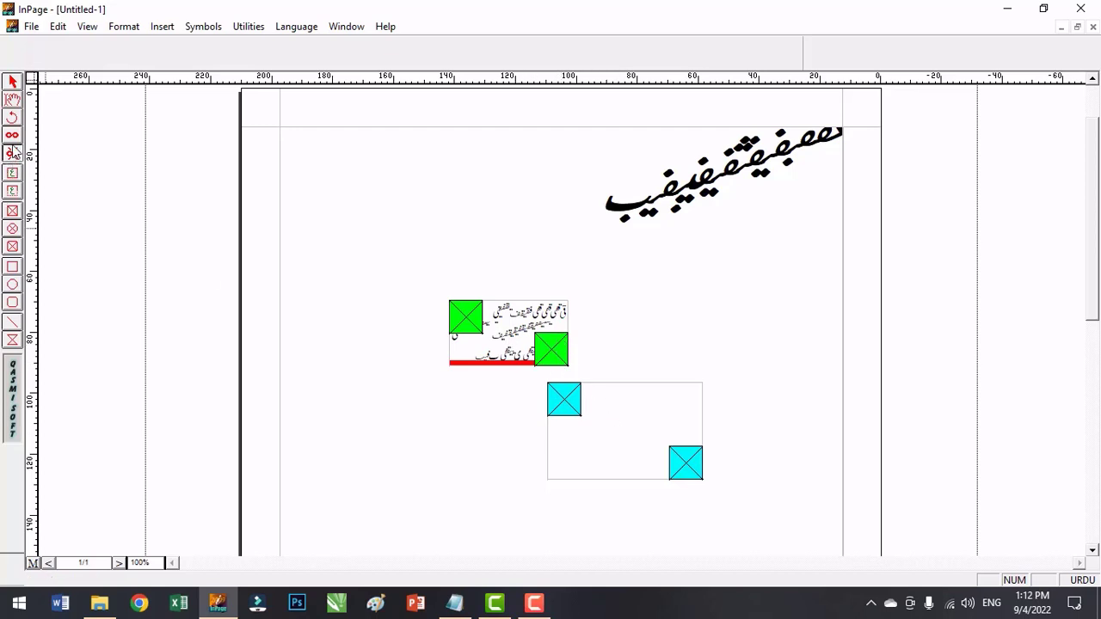
# Delete the two unlinked text boxes from the page.
pyautogui.click(13, 82)
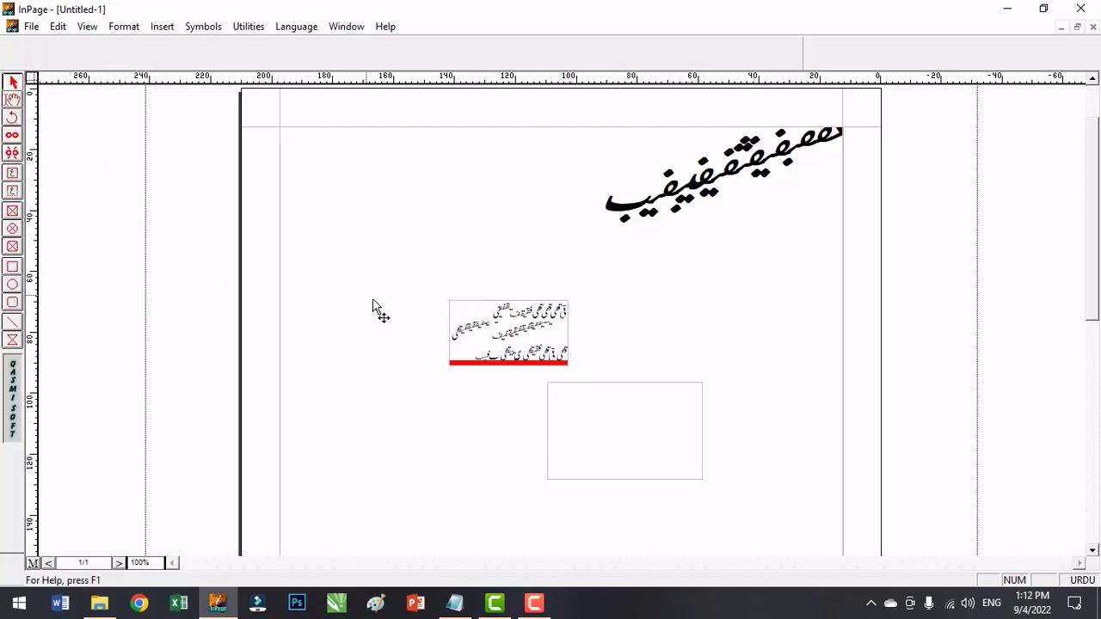
pyautogui.click(462, 332)
pyautogui.press('Delete')
pyautogui.click(701, 478)
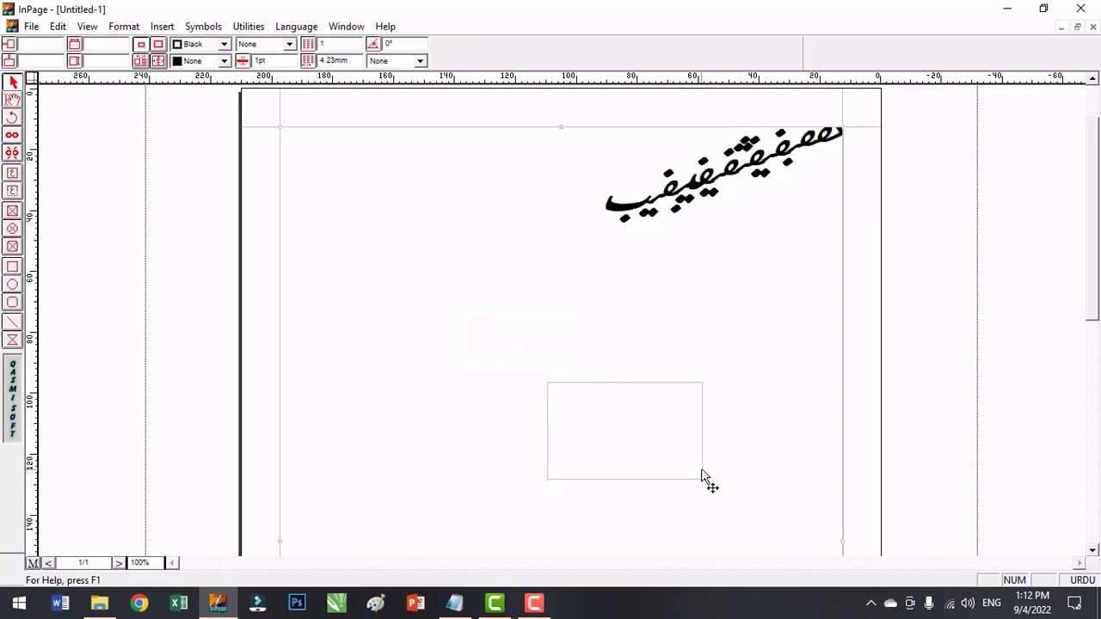
pyautogui.press('Delete')
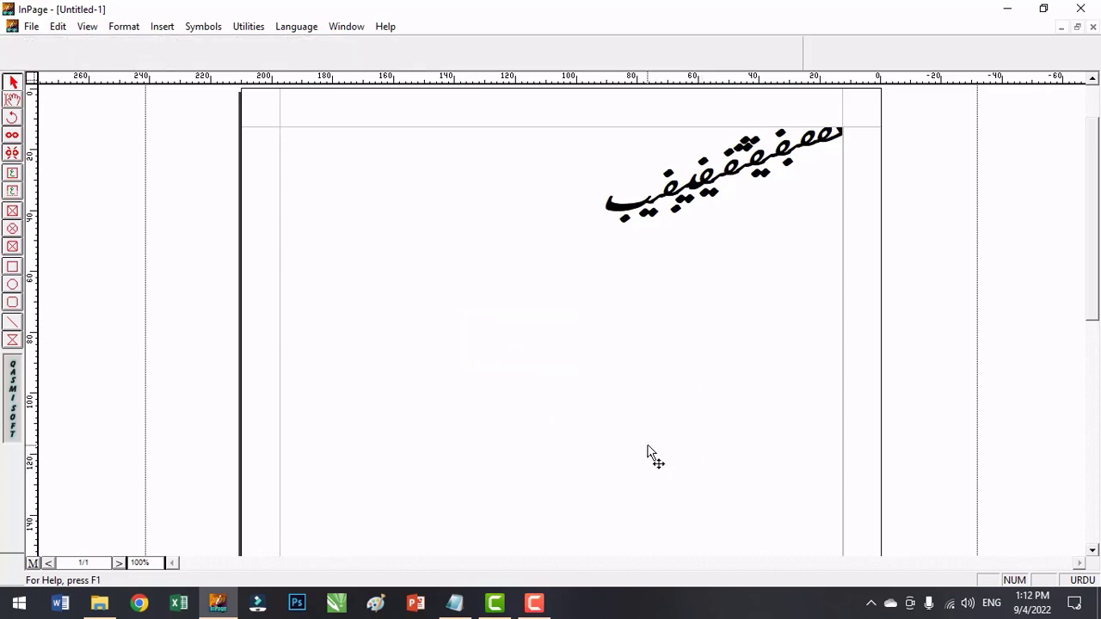
# Draw a text box about 62 by 36 mm near the page's left margin and enter sample Urdu text in it.
pyautogui.click(14, 174)
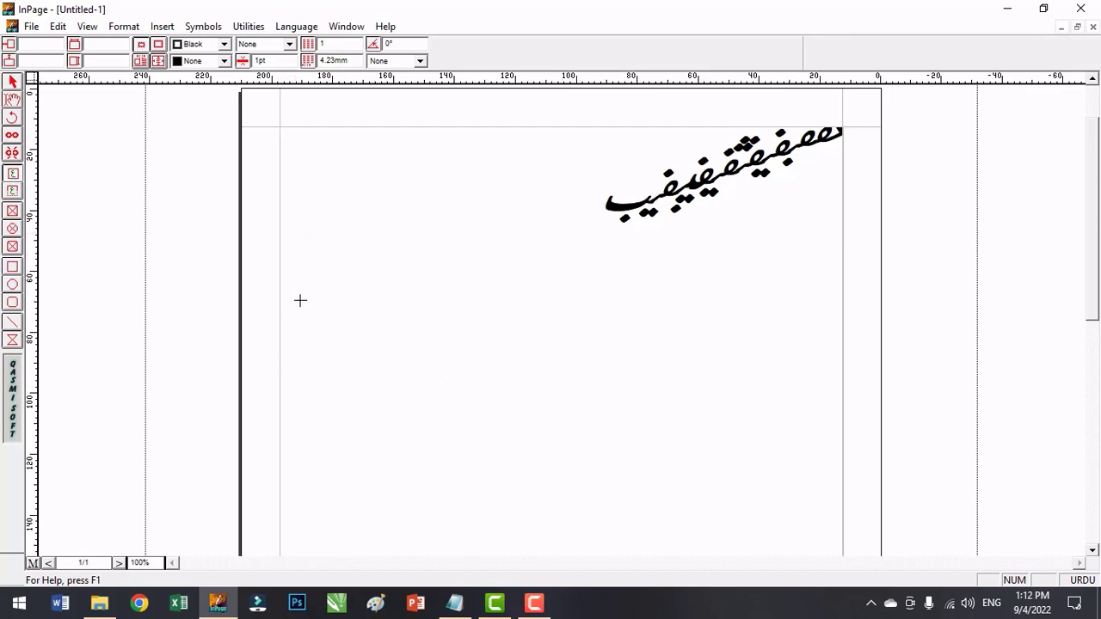
pyautogui.moveTo(296, 292); pyautogui.dragTo(485, 402)
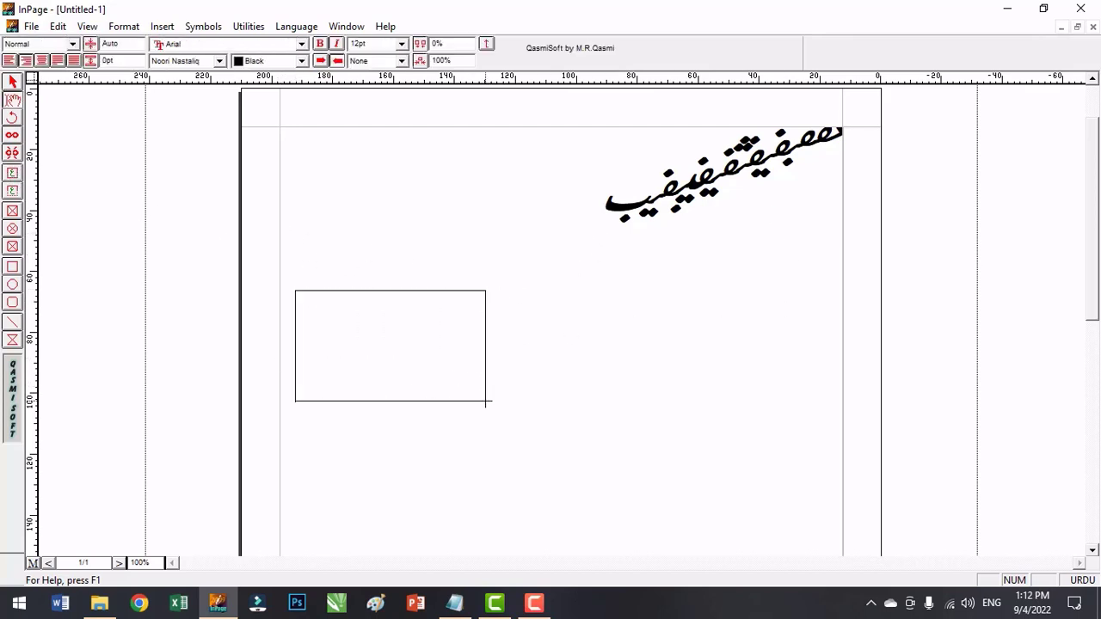
pyautogui.write('الف غیب غیب غیب غیب فابغفیغبفیغبف')
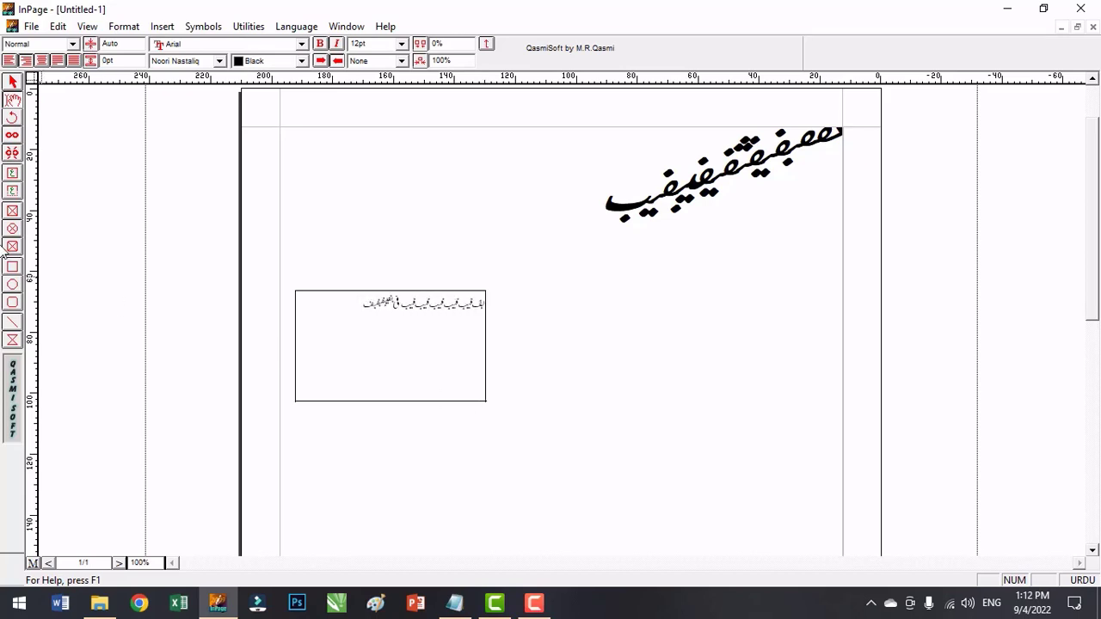
# Draw a second text box about 59 by 49 mm to the right of the first and enter sample Urdu text in it.
pyautogui.click(12, 172)
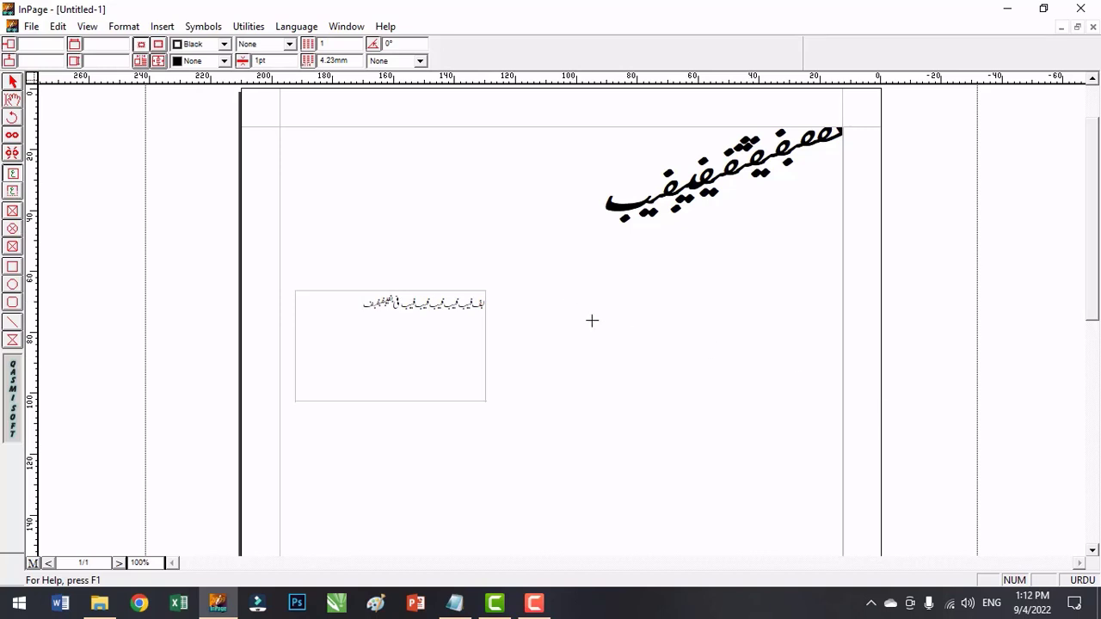
pyautogui.moveTo(577, 301); pyautogui.dragTo(757, 449)
pyautogui.write('سشث فیب فبفبفیب')
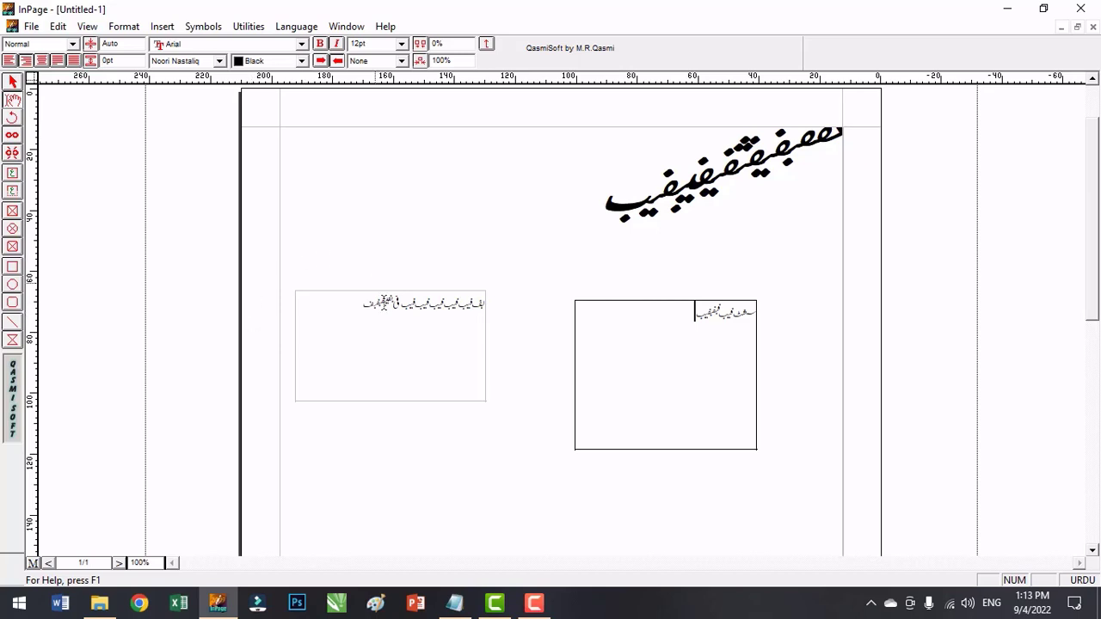
# Resize the left text box freehand to about 42 by 52 mm and shrink its height to about 12 mm.
pyautogui.click(13, 82)
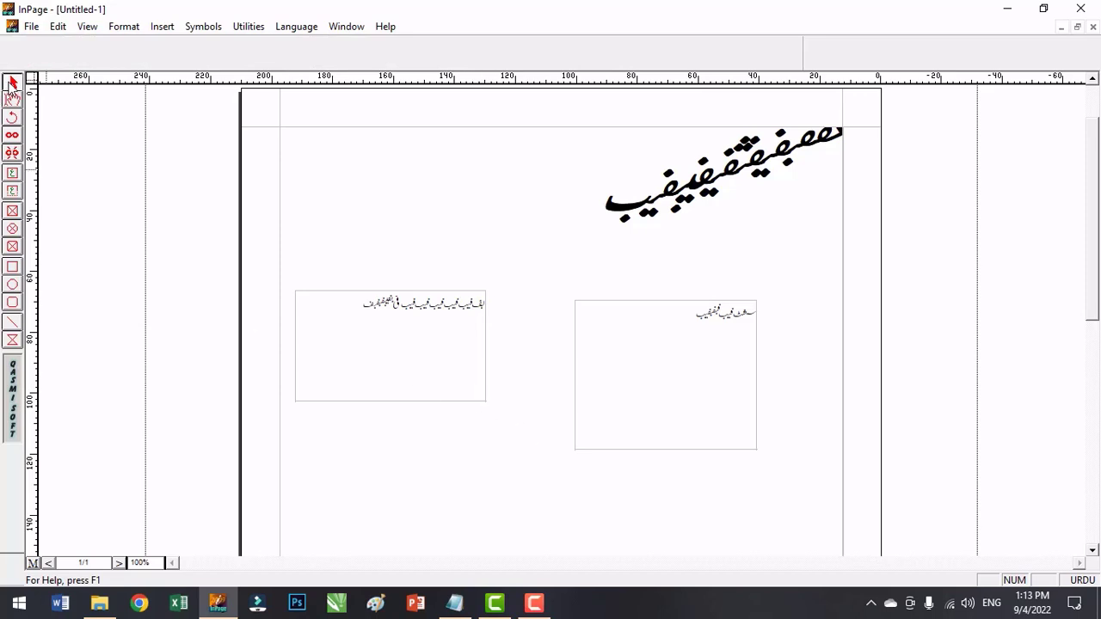
pyautogui.click(482, 384)
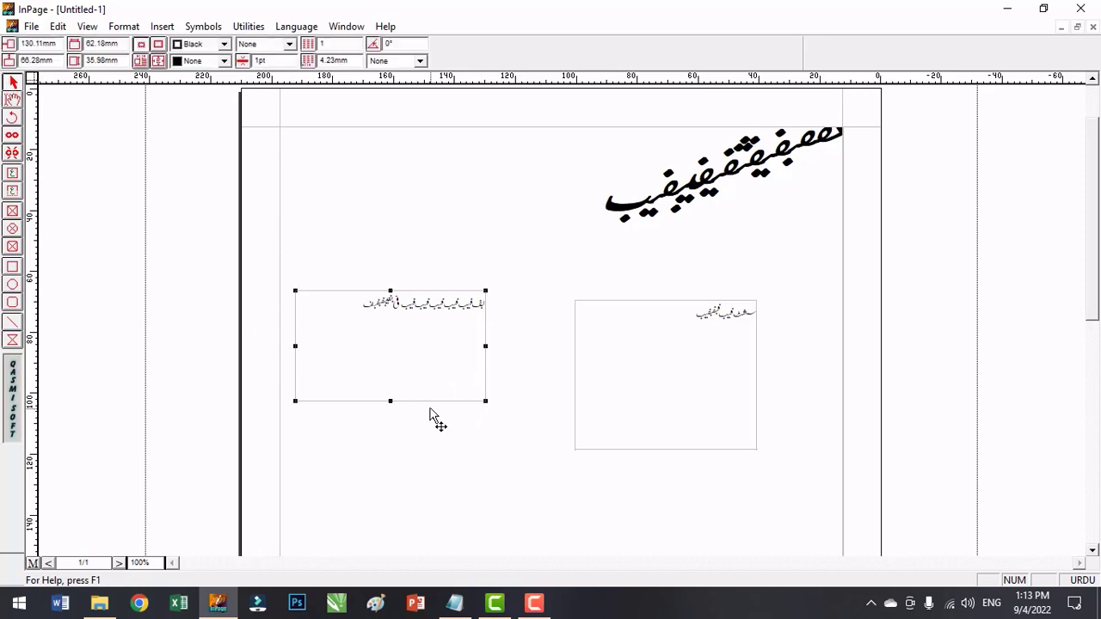
pyautogui.moveTo(296, 402); pyautogui.dragTo(422, 448)
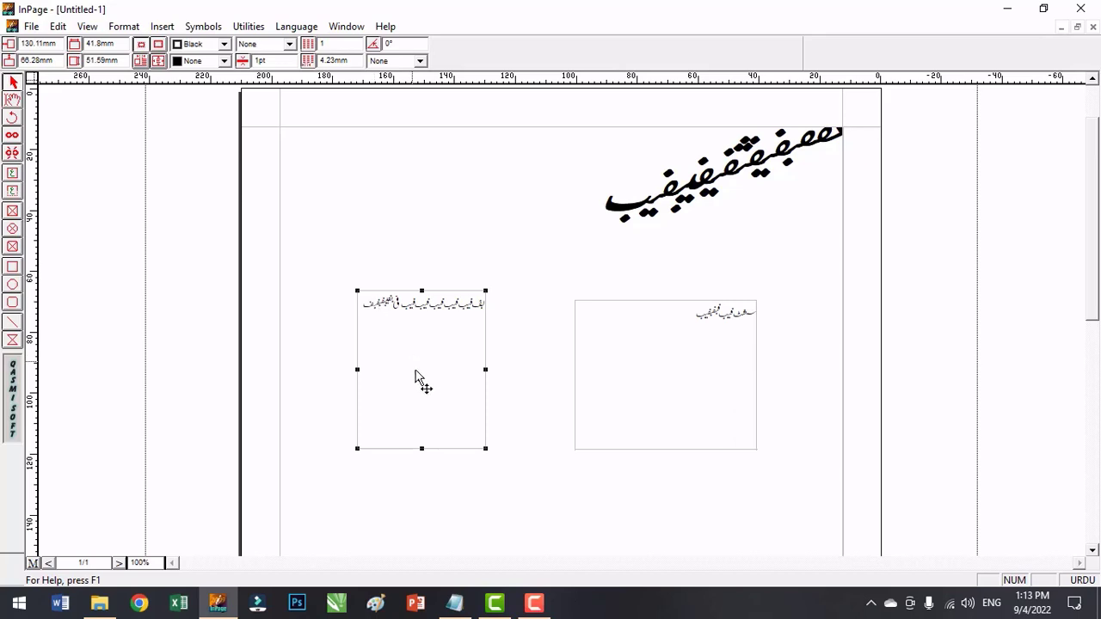
pyautogui.moveTo(422, 449); pyautogui.dragTo(449, 326)
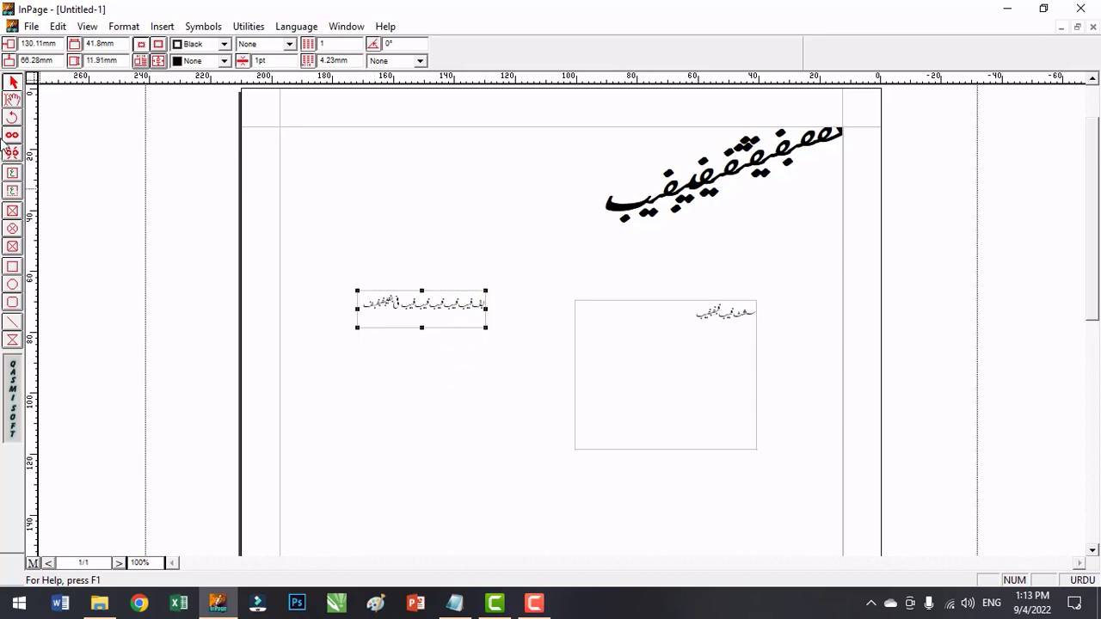
# Insert extra sample Urdu text within the line of the shrunken left text box.
pyautogui.click(13, 100)
pyautogui.click(398, 299)
pyautogui.write('یفب ف')
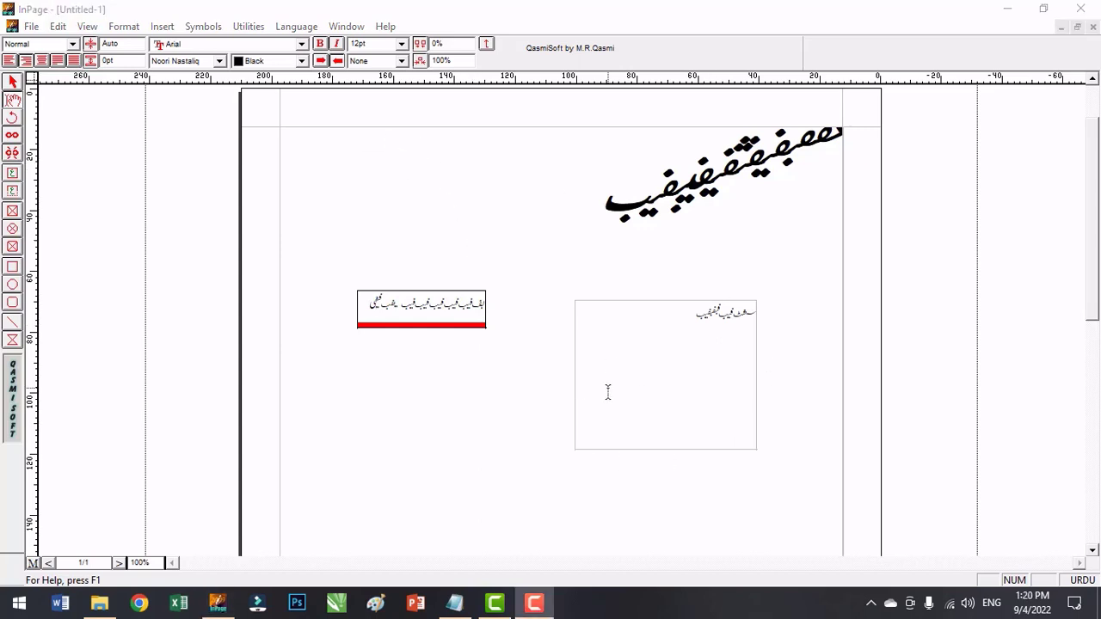
# Delete both the shrunken left text box and the larger right text box from the page.
pyautogui.click(12, 82)
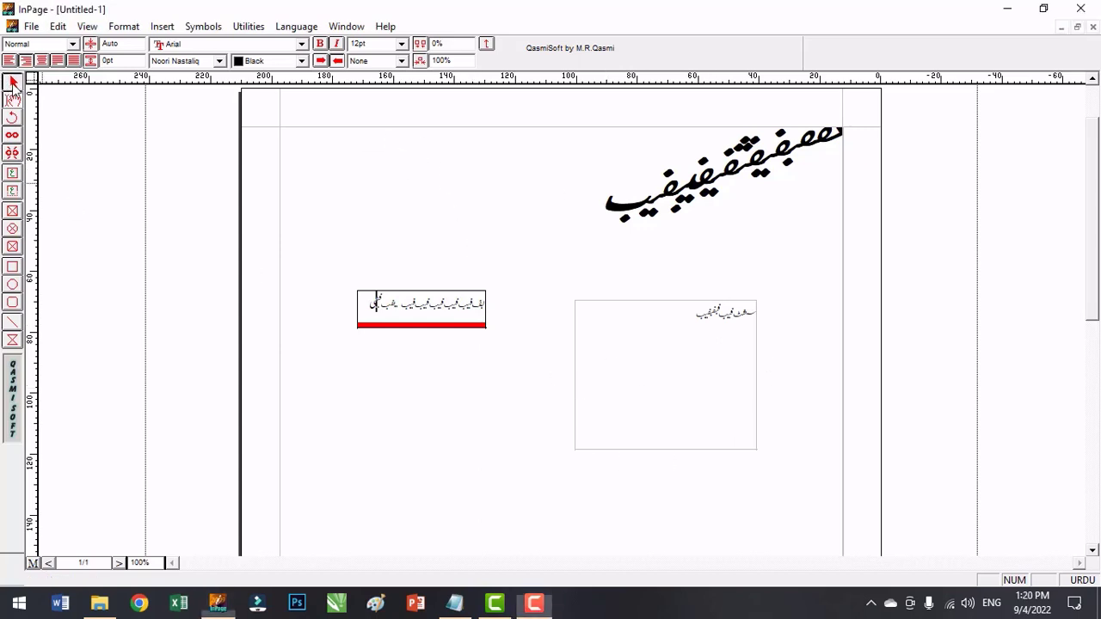
pyautogui.click(477, 314)
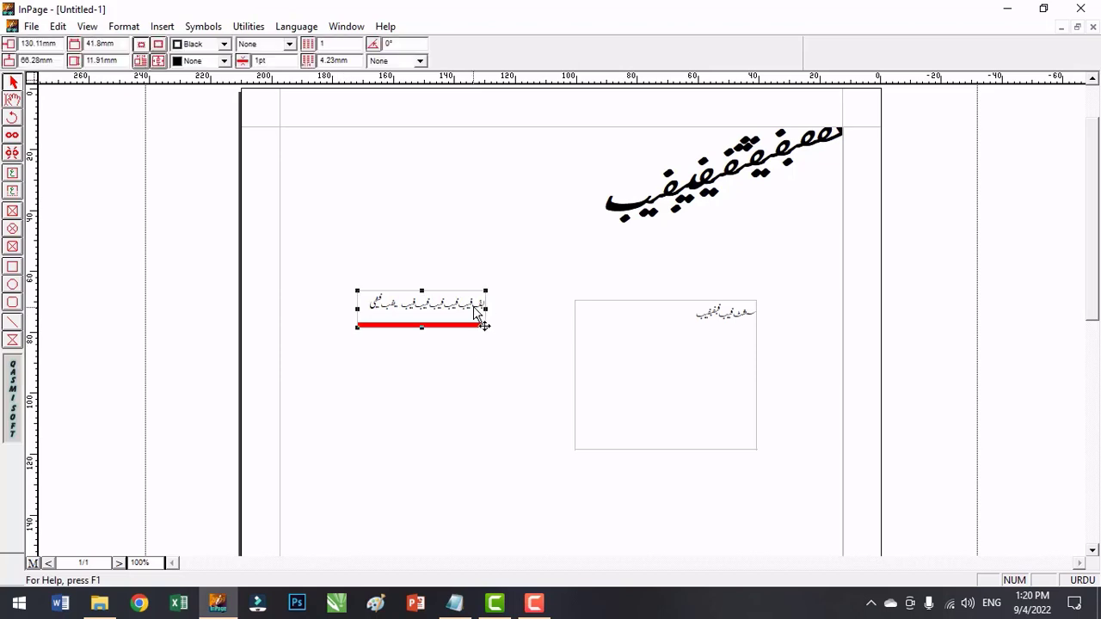
pyautogui.press('Delete')
pyautogui.click(700, 338)
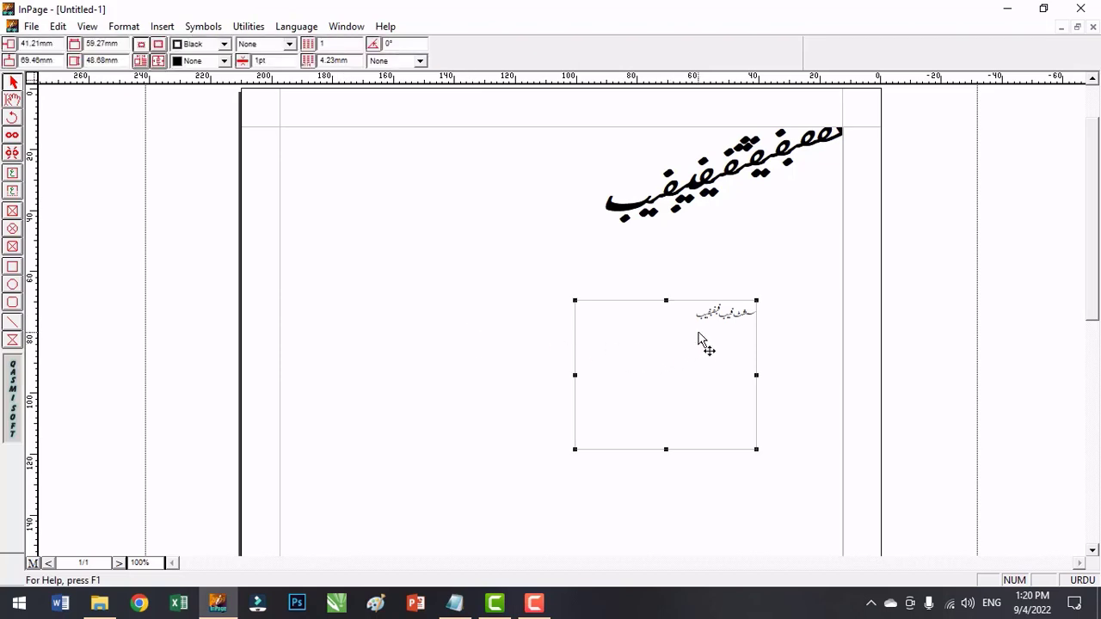
pyautogui.press('Delete')
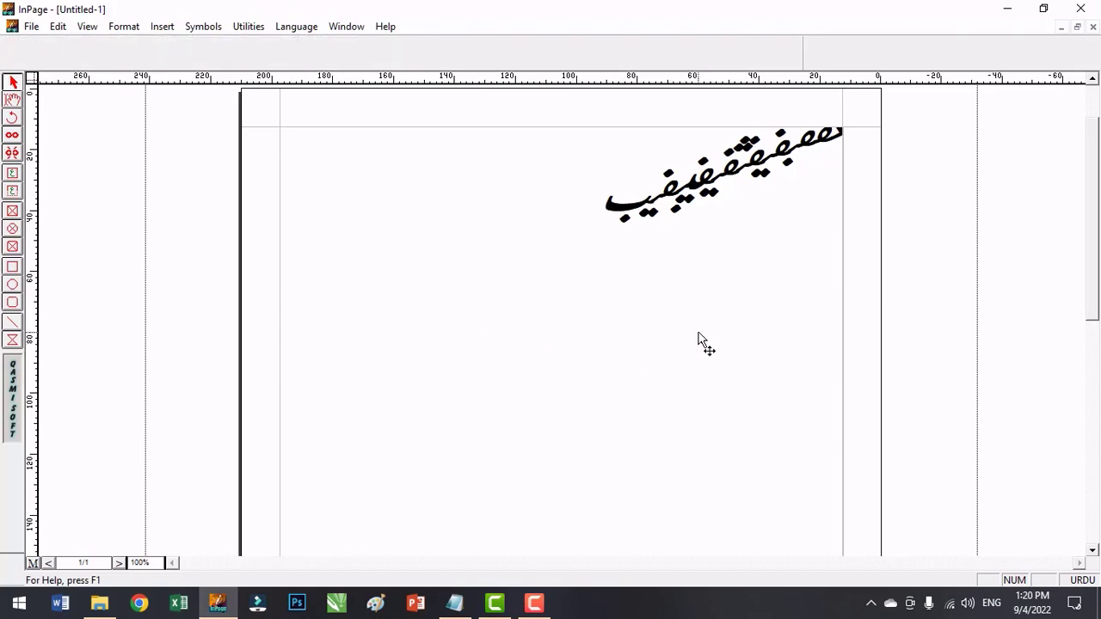
# Draw a title text box about 64 mm wide in the middle of the page and enter seven short lines of sample Urdu text.
pyautogui.click(12, 193)
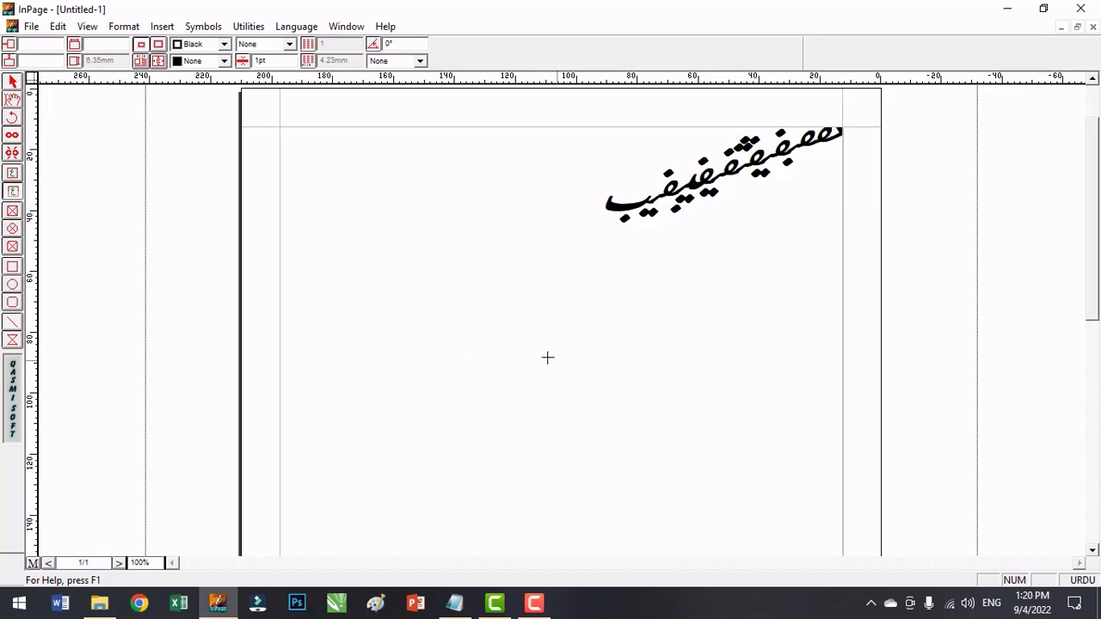
pyautogui.moveTo(473, 346); pyautogui.dragTo(668, 348)
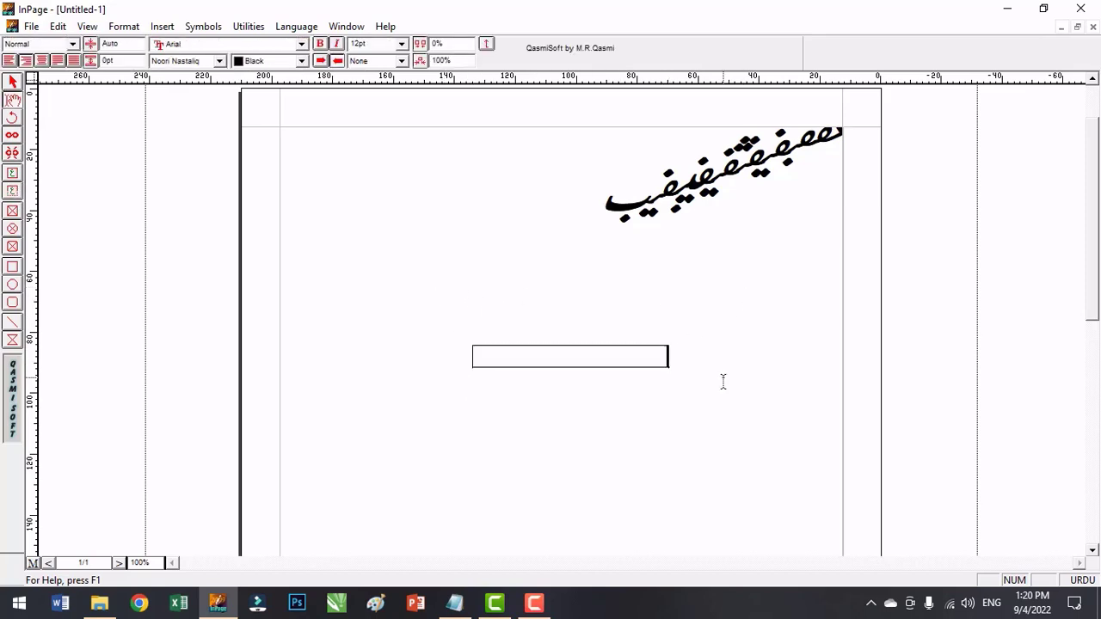
pyautogui.write('فیبفیبفیب')
pyautogui.press('Return')
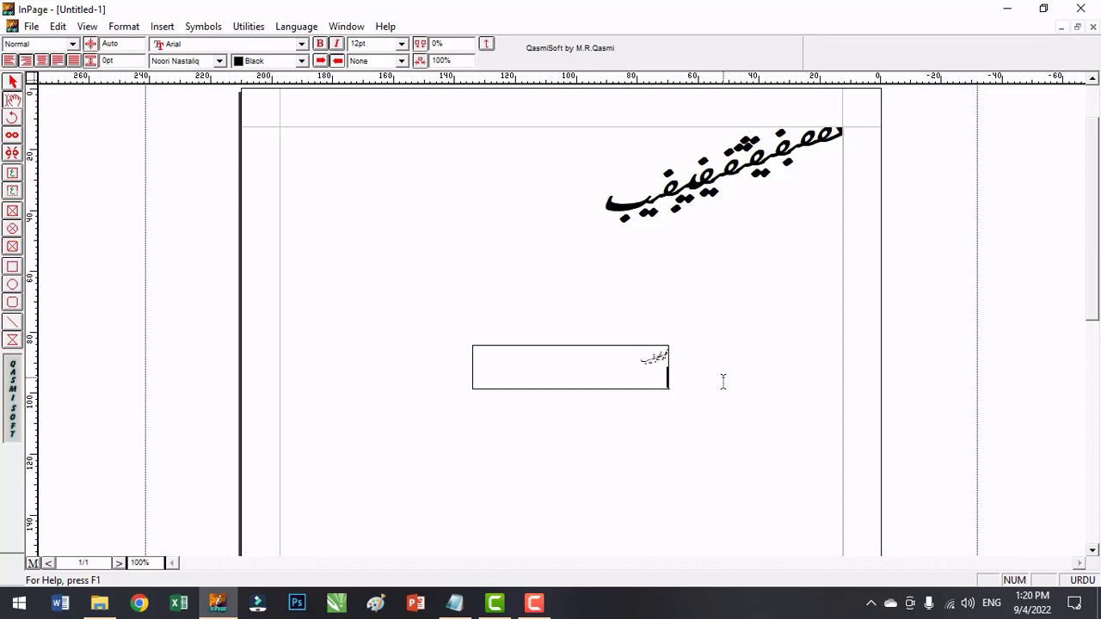
pyautogui.write('لاعلام')
pyautogui.press('Return')
pyautogui.write('العلام')
pyautogui.press('Return')
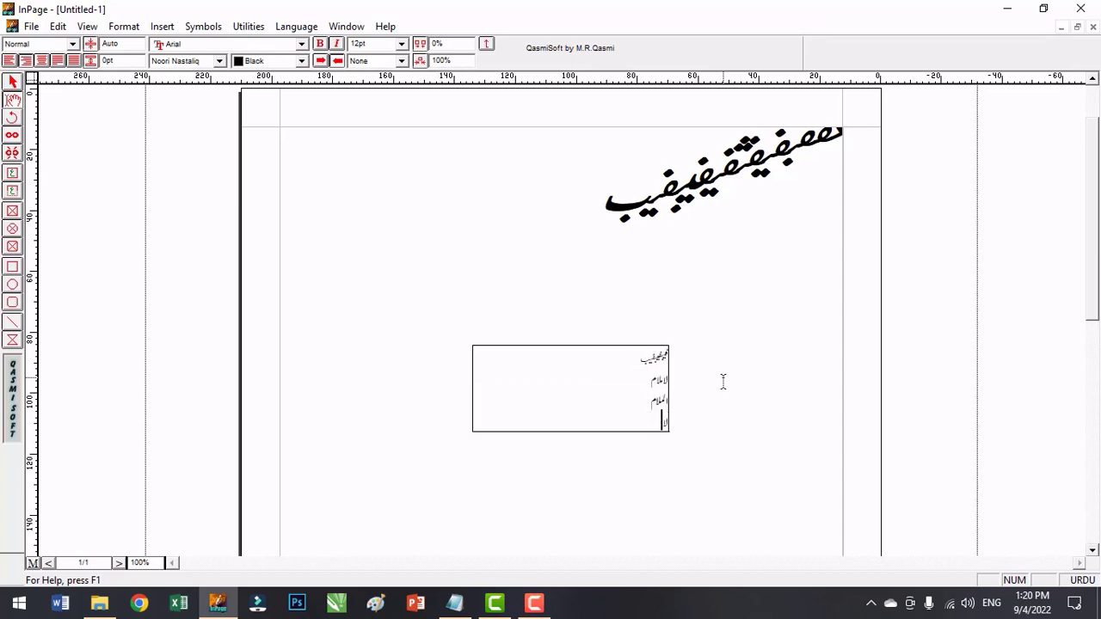
pyautogui.write('لاعلام')
pyautogui.press('Return')
pyautogui.write('لاعلام')
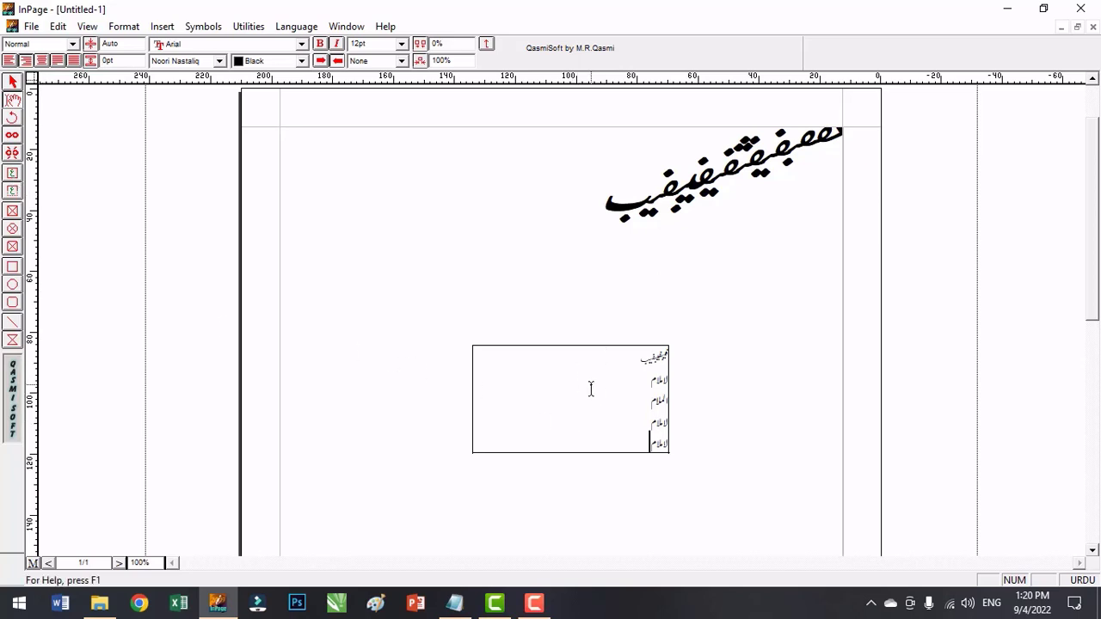
pyautogui.press('Return')
pyautogui.write('یلیلیبفیب')
pyautogui.press('Return')
pyautogui.write('فیفیفیب')
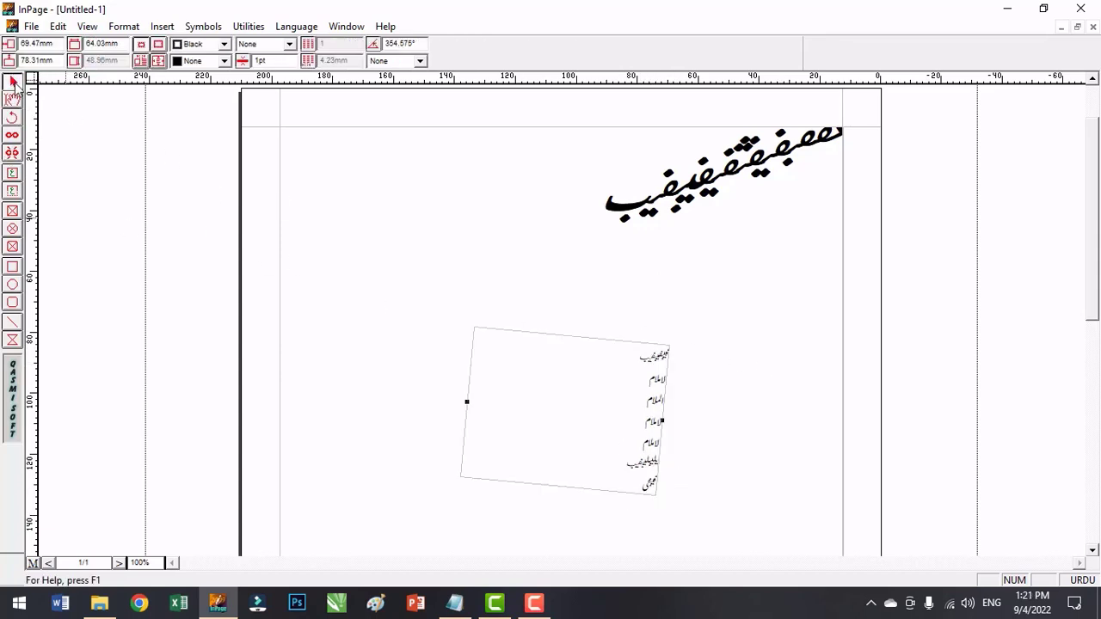
# Rotate the title text box freehand to about 2.5° and delete it from the page.
pyautogui.click(12, 117)
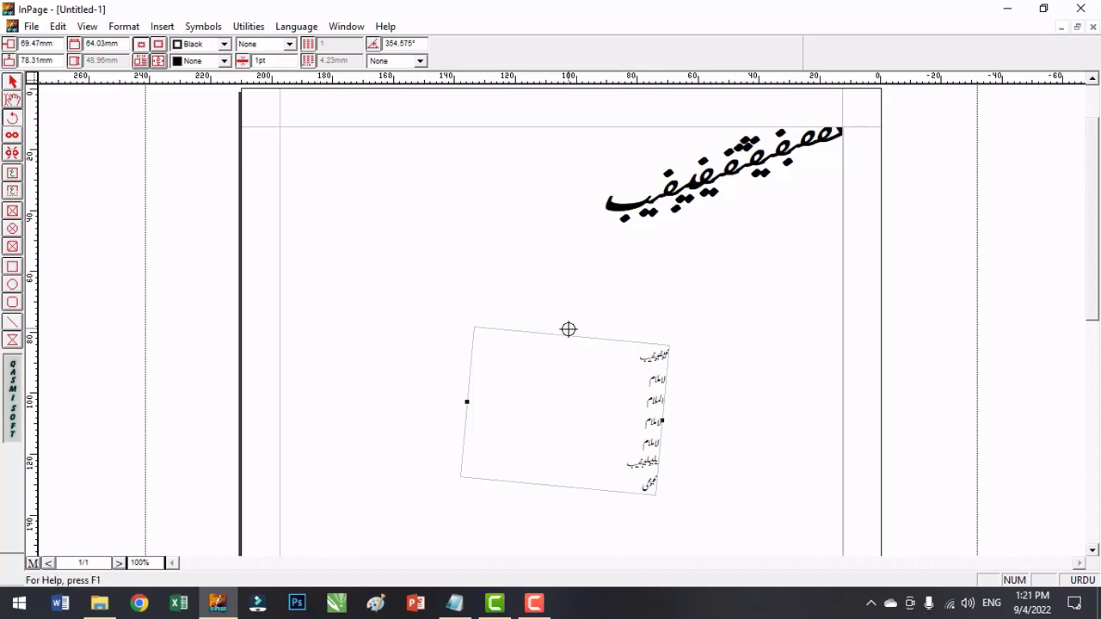
pyautogui.moveTo(621, 375); pyautogui.dragTo(755, 356)
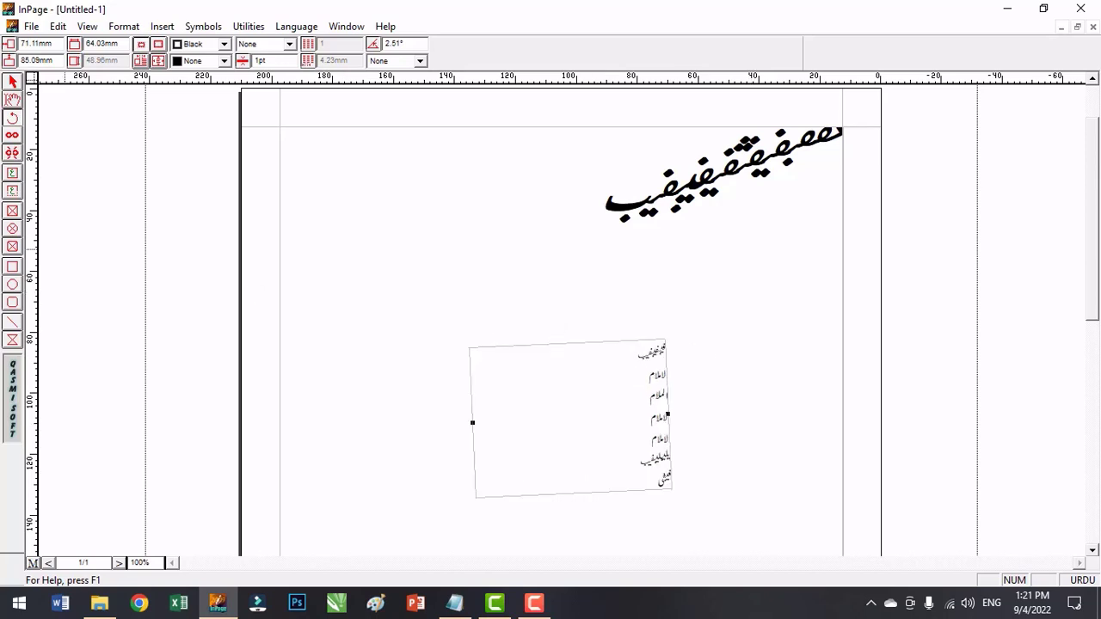
pyautogui.click(12, 82)
pyautogui.press('Delete')
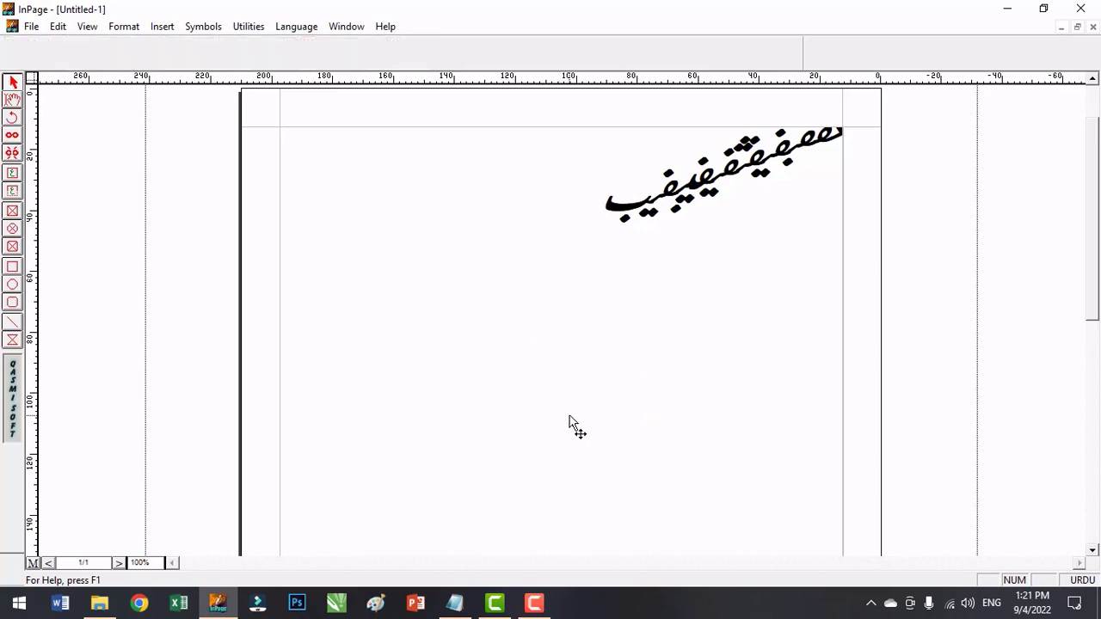
# Draw a rectangular picture box about 94 by 56 mm in the middle of the page.
pyautogui.click(12, 213)
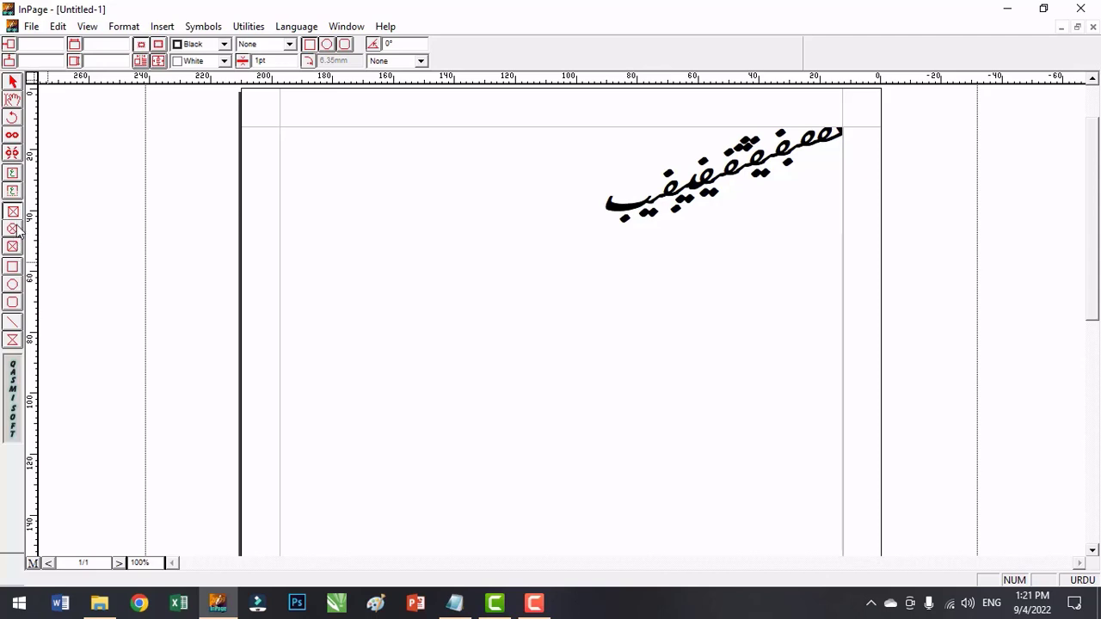
pyautogui.moveTo(410, 299); pyautogui.dragTo(699, 469)
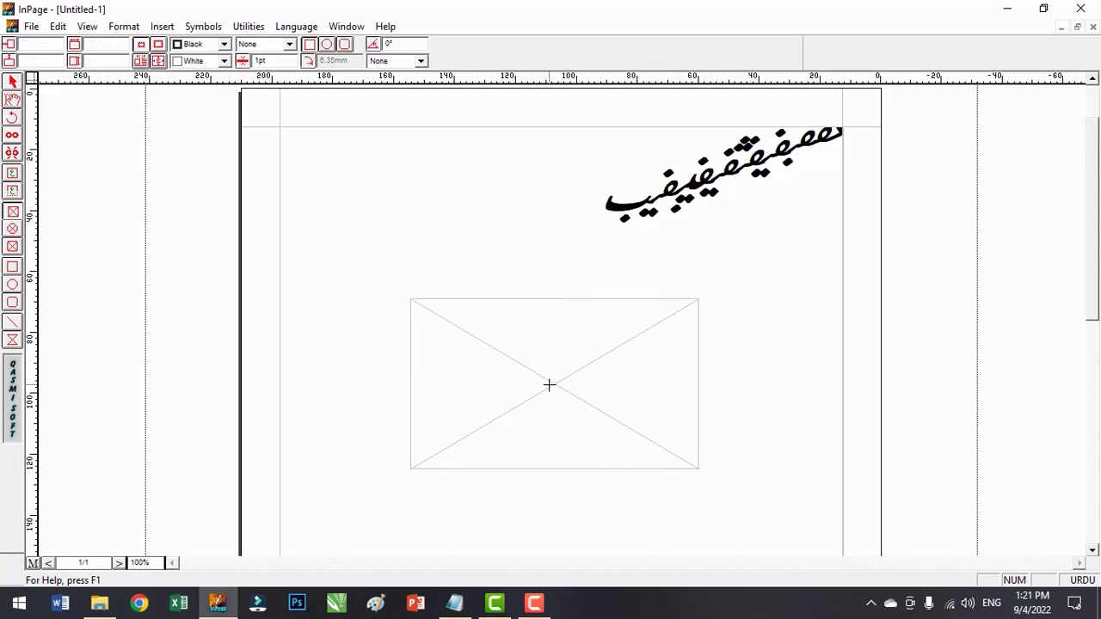
pyautogui.click(13, 100)
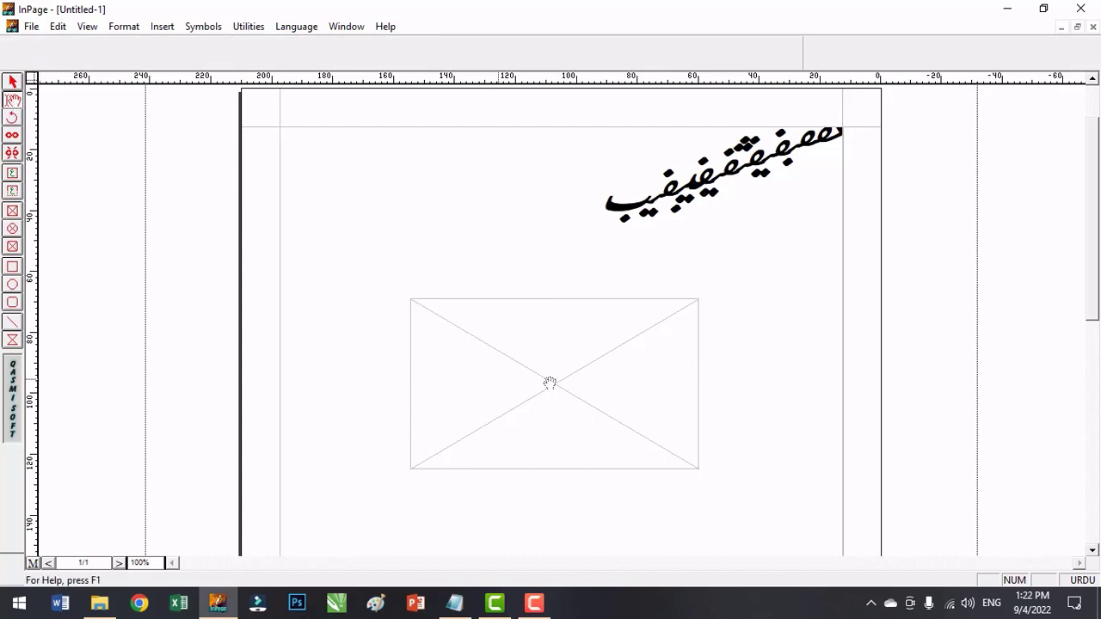
pyautogui.click(11, 82)
# Import the picture "scope of cpc 2" from the suits folder into the rectangular picture box and shift it slightly inside the frame.
pyautogui.doubleClick(538, 387)
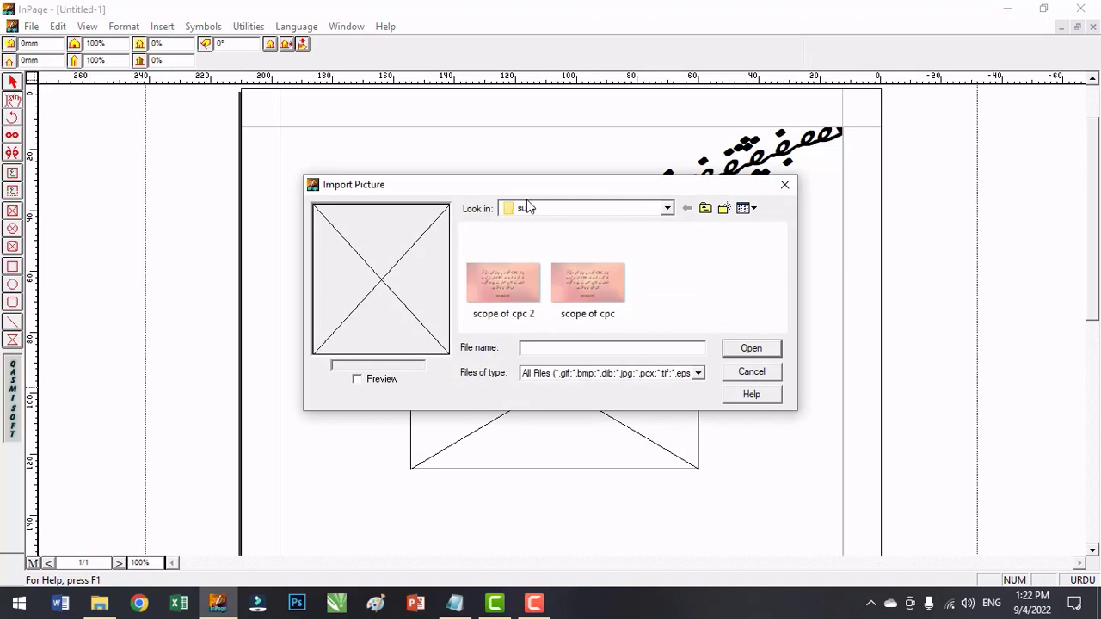
pyautogui.click(667, 208)
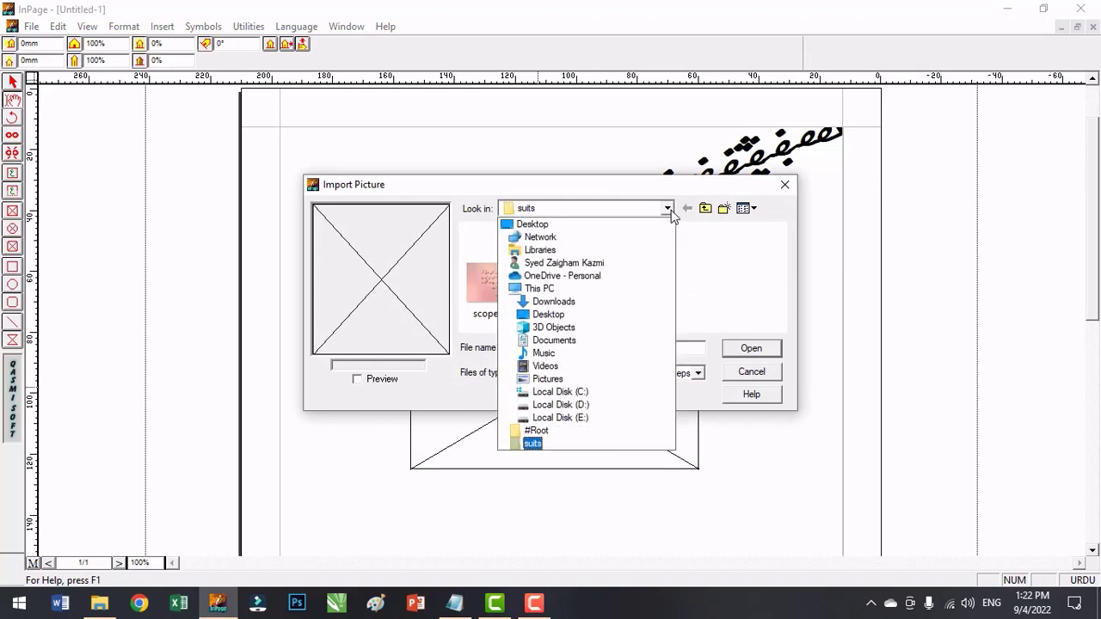
pyautogui.click(667, 209)
pyautogui.doubleClick(515, 294)
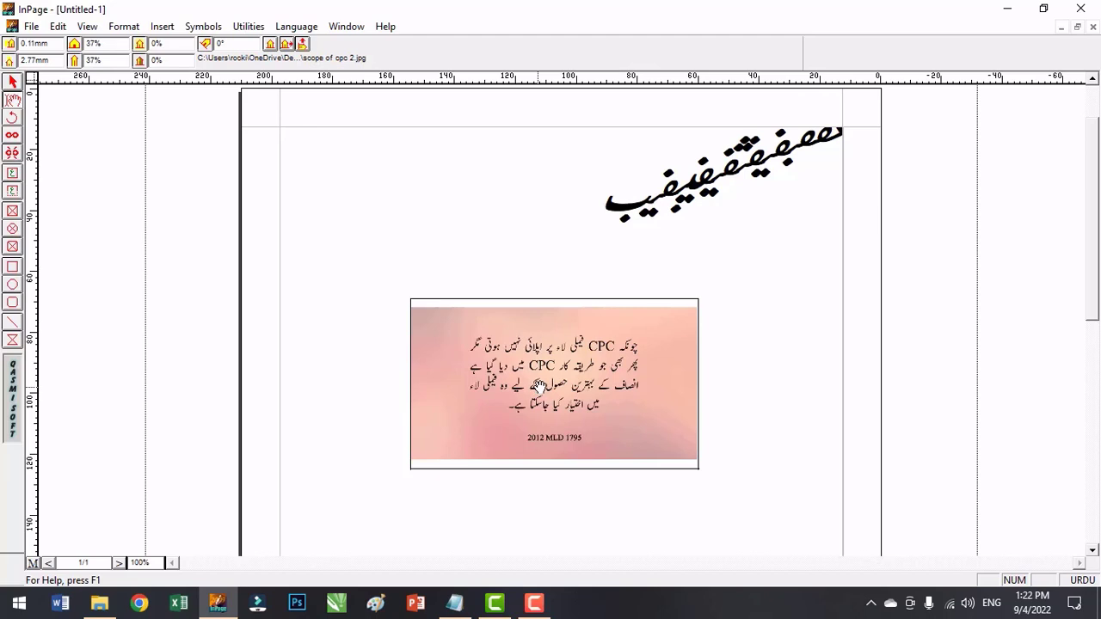
pyautogui.moveTo(539, 386)
pyautogui.mouseDown()
pyautogui.moveTo(552, 392)
pyautogui.moveTo(541, 385)
pyautogui.mouseUp()
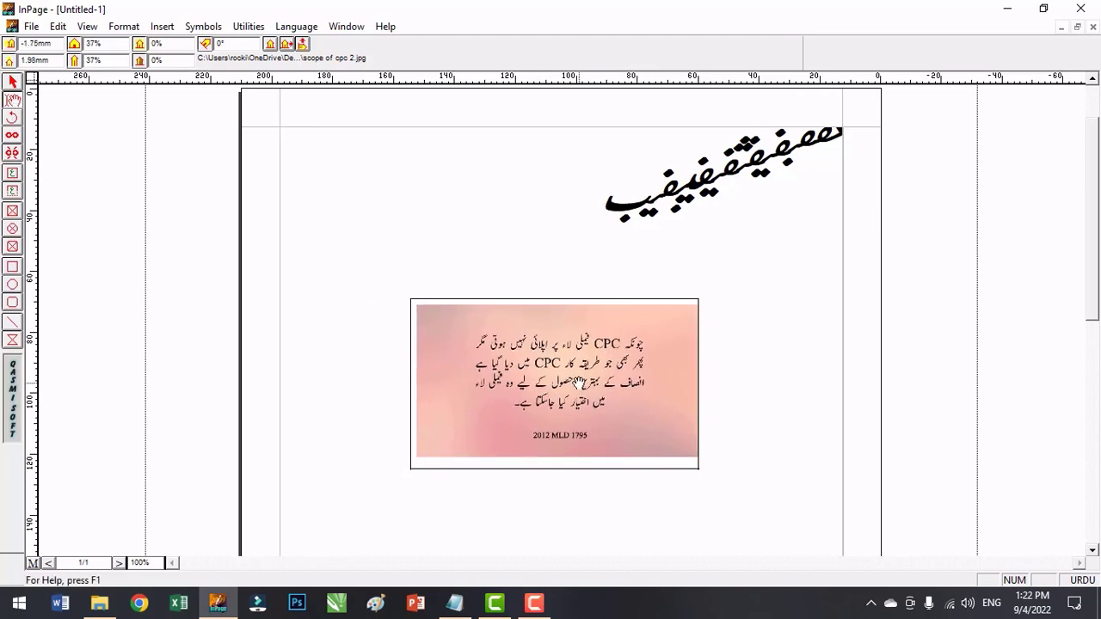
pyautogui.moveTo(578, 383)
pyautogui.mouseDown()
pyautogui.moveTo(450, 361)
pyautogui.moveTo(637, 295)
pyautogui.moveTo(713, 390)
pyautogui.moveTo(654, 460)
pyautogui.moveTo(459, 366)
pyautogui.moveTo(499, 287)
pyautogui.moveTo(640, 408)
pyautogui.moveTo(575, 387)
pyautogui.mouseUp()
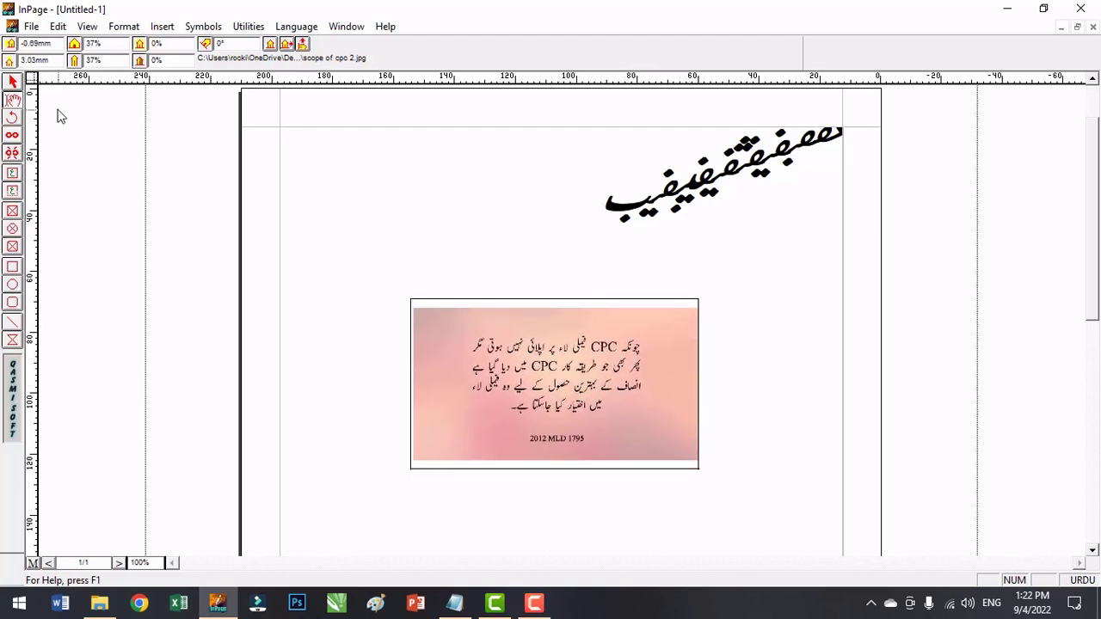
# Move the rectangular picture box up and to the left on the page and enlarge it to about 96 by 59 mm.
pyautogui.click(13, 82)
pyautogui.click(452, 310)
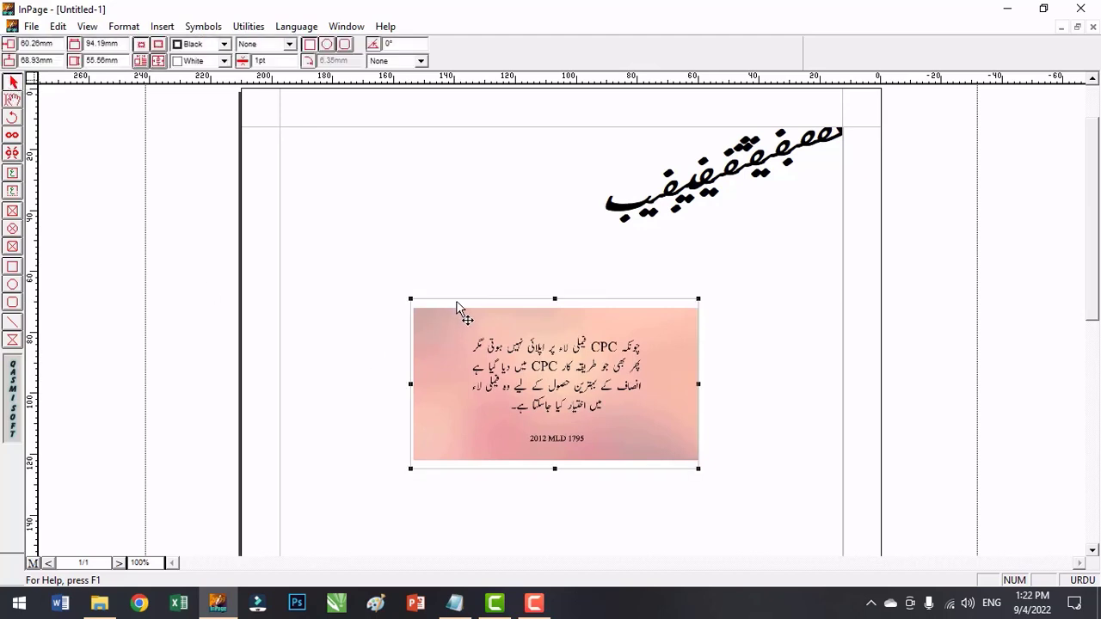
pyautogui.moveTo(457, 307); pyautogui.dragTo(448, 272)
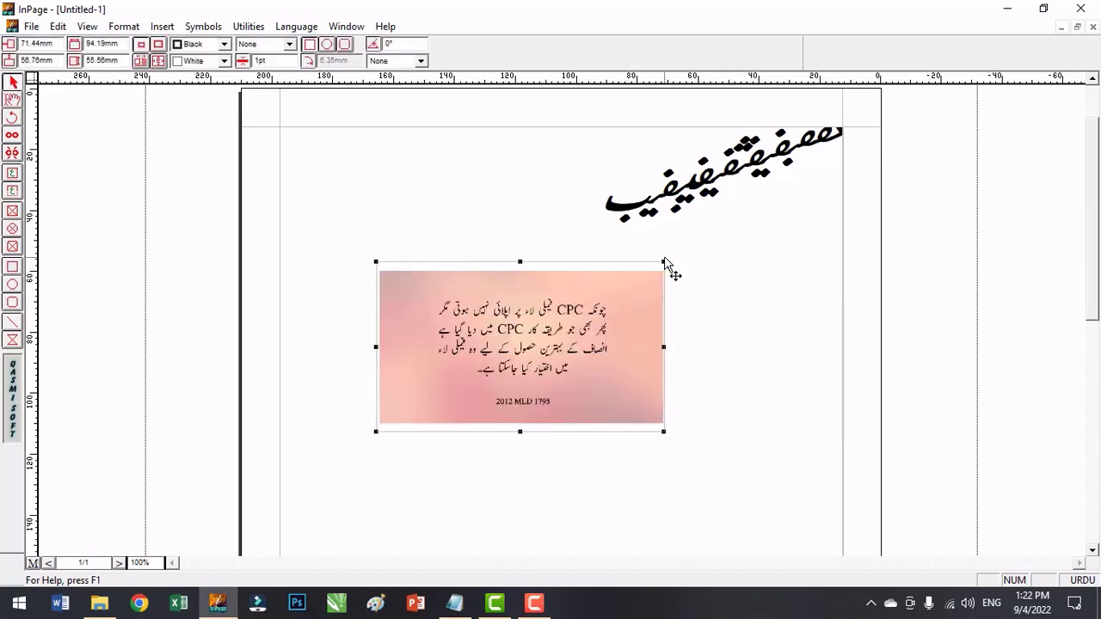
pyautogui.moveTo(663, 261)
pyautogui.mouseDown()
pyautogui.moveTo(625, 309)
pyautogui.moveTo(670, 251)
pyautogui.mouseUp()
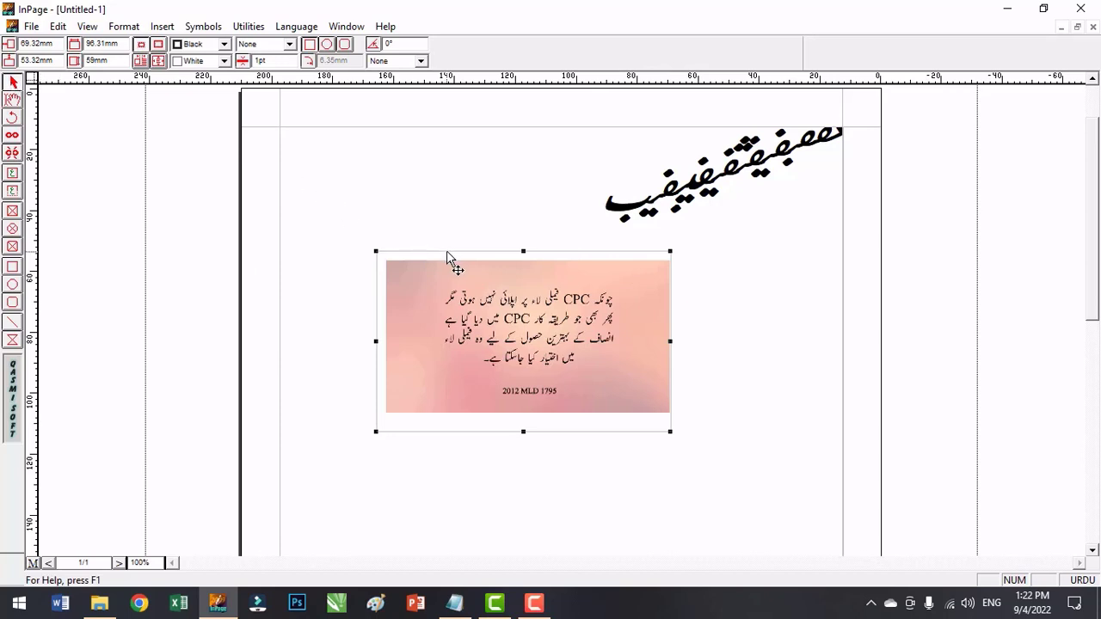
pyautogui.moveTo(450, 253)
pyautogui.mouseDown()
pyautogui.moveTo(516, 263)
pyautogui.moveTo(607, 250)
pyautogui.moveTo(454, 250)
pyautogui.mouseUp()
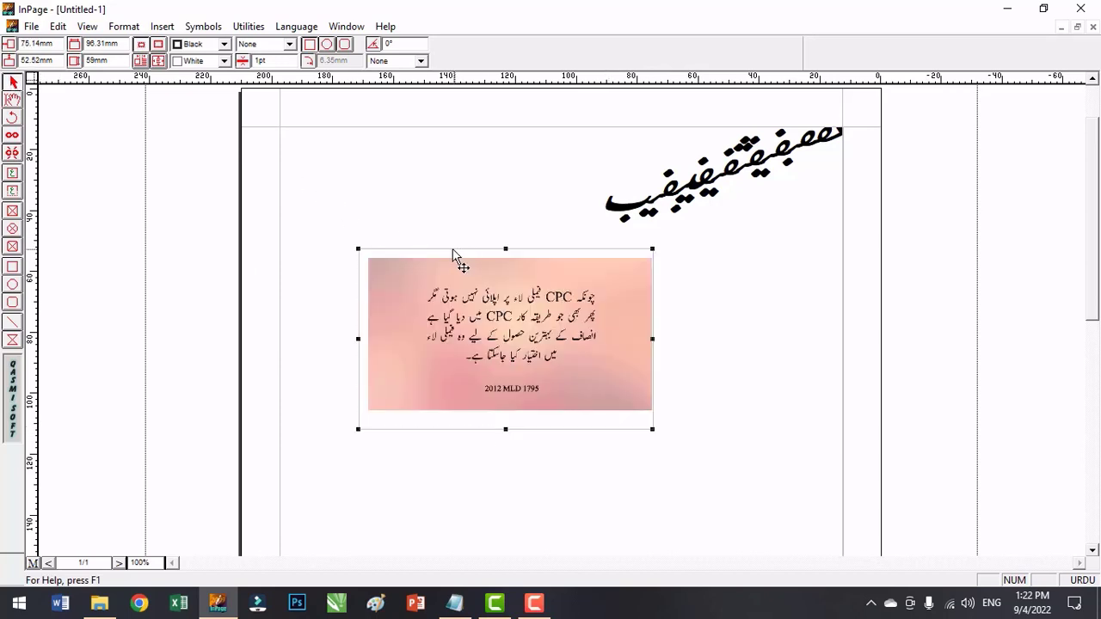
# Shift the picture slightly downward inside the enlarged rectangular picture box.
pyautogui.click(12, 99)
pyautogui.moveTo(500, 297)
pyautogui.mouseDown()
pyautogui.moveTo(458, 357)
pyautogui.moveTo(402, 240)
pyautogui.moveTo(555, 341)
pyautogui.moveTo(533, 289)
pyautogui.moveTo(449, 284)
pyautogui.moveTo(499, 303)
pyautogui.mouseUp()
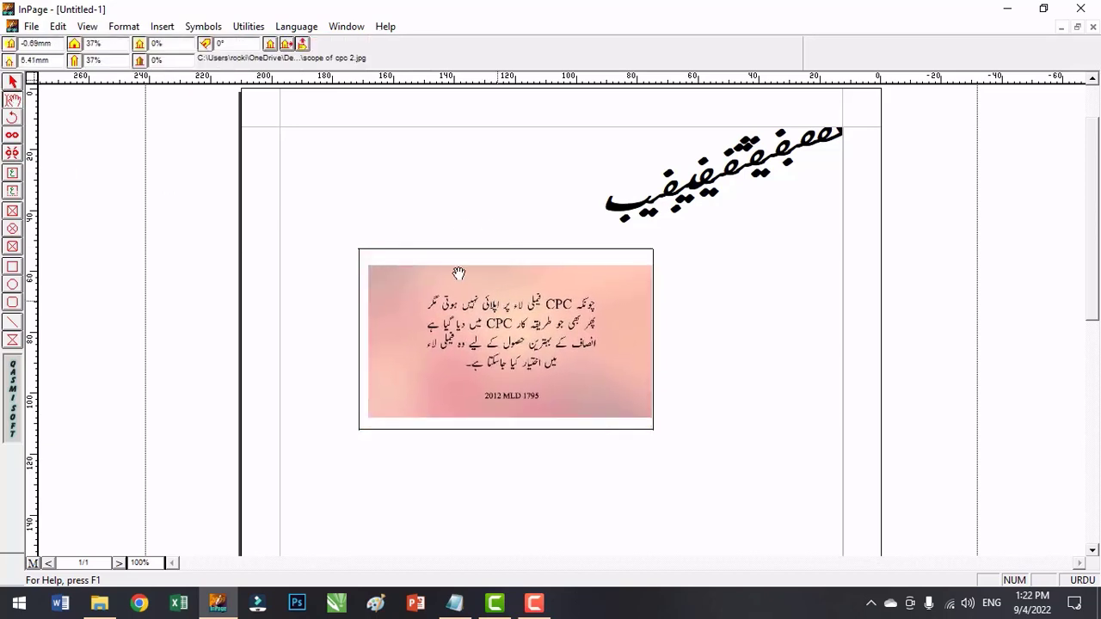
pyautogui.click(12, 83)
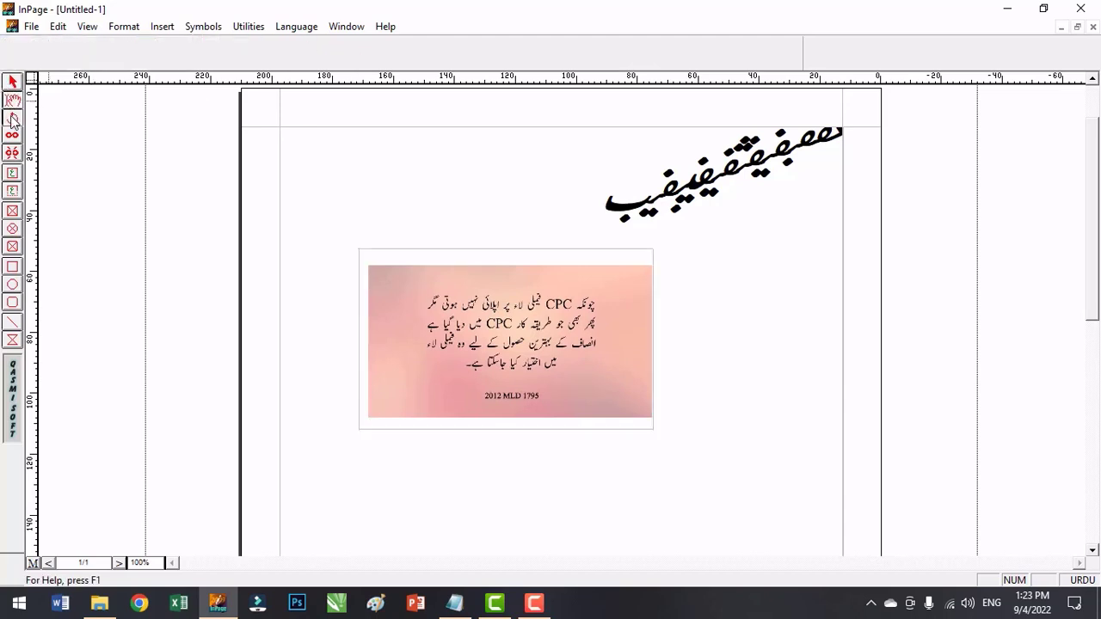
pyautogui.click(12, 190)
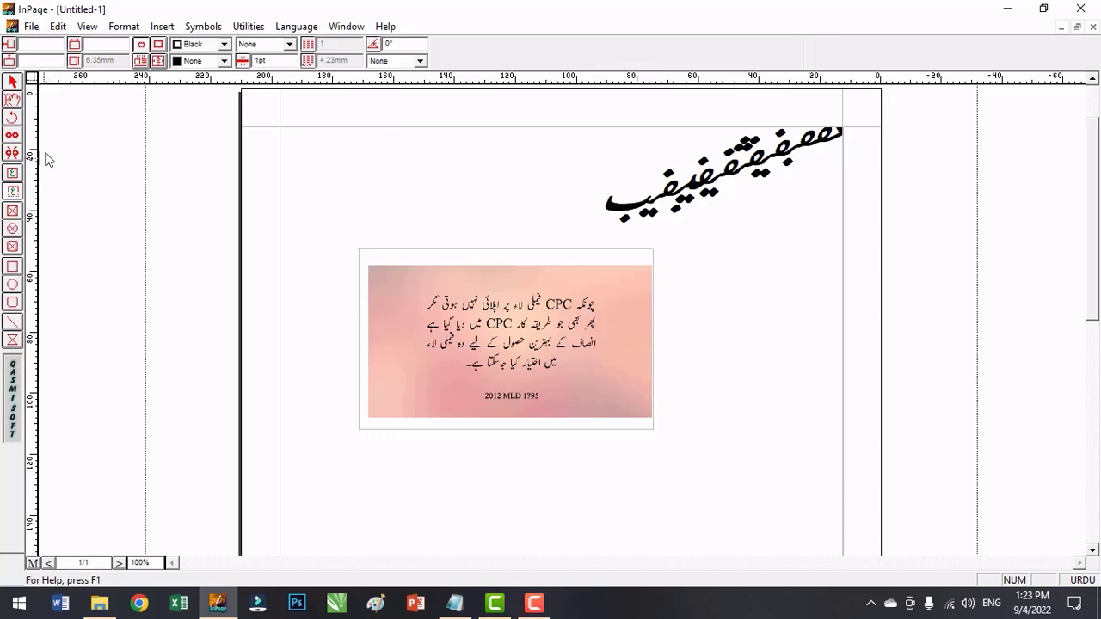
pyautogui.click(10, 85)
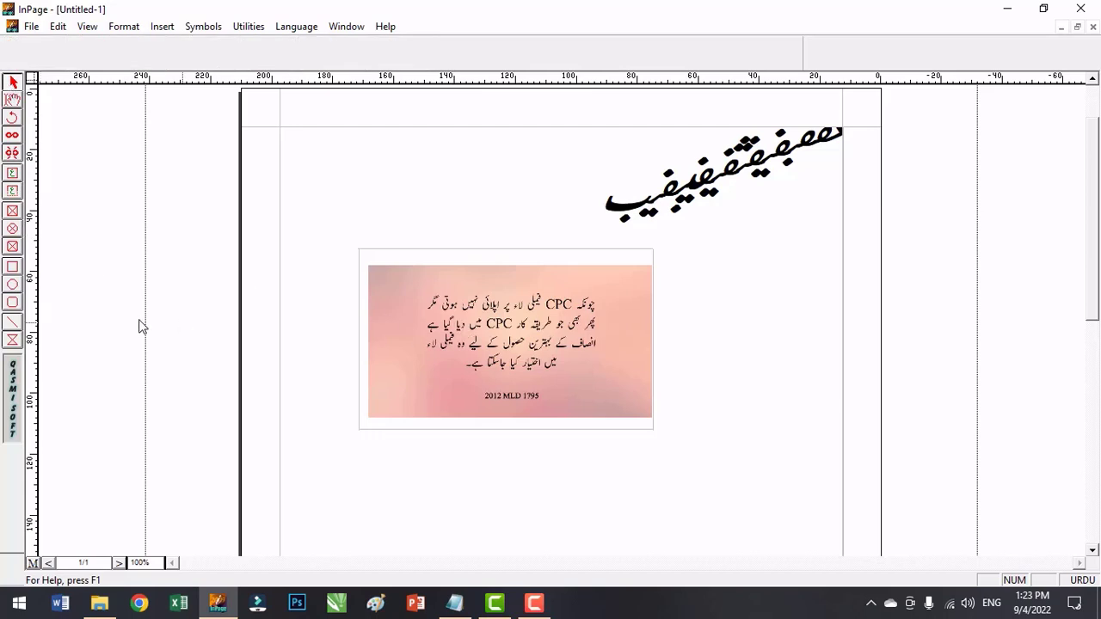
# Draw a circular picture box about 46 by 44 mm beside the rectangular one and import the picture "scope of cpc" into it.
pyautogui.click(14, 231)
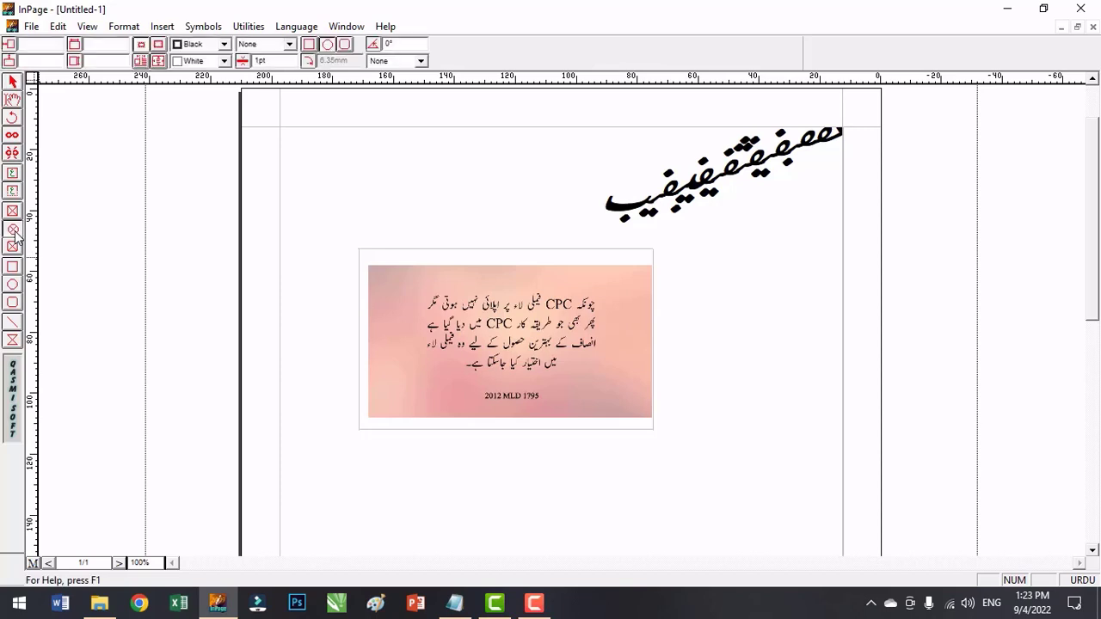
pyautogui.moveTo(680, 264)
pyautogui.mouseDown()
pyautogui.moveTo(782, 376)
pyautogui.moveTo(821, 400)
pyautogui.mouseUp()
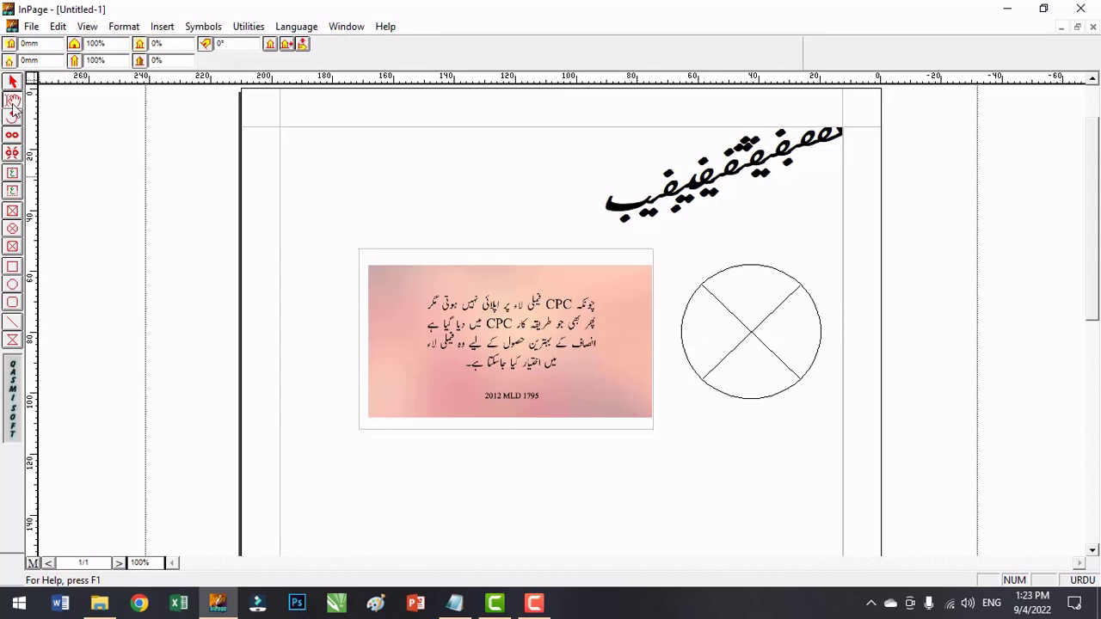
pyautogui.doubleClick(759, 338)
pyautogui.doubleClick(612, 294)
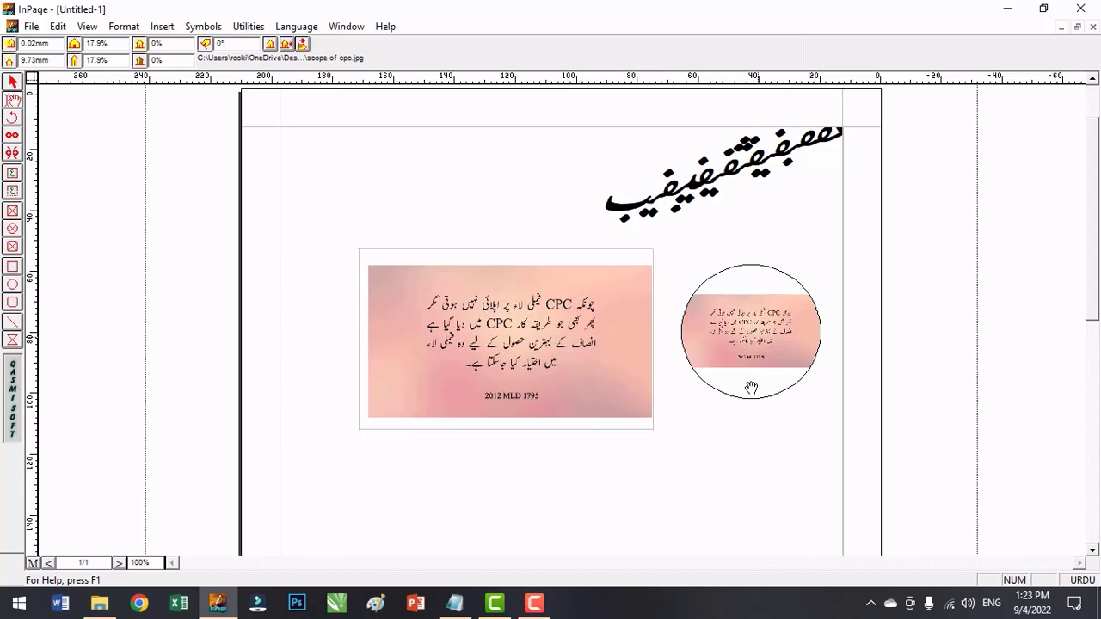
# Shift the picture slightly inside the circular picture box and move the whole circle a little higher on the page.
pyautogui.click(14, 101)
pyautogui.moveTo(745, 355); pyautogui.dragTo(730, 339)
pyautogui.click(13, 82)
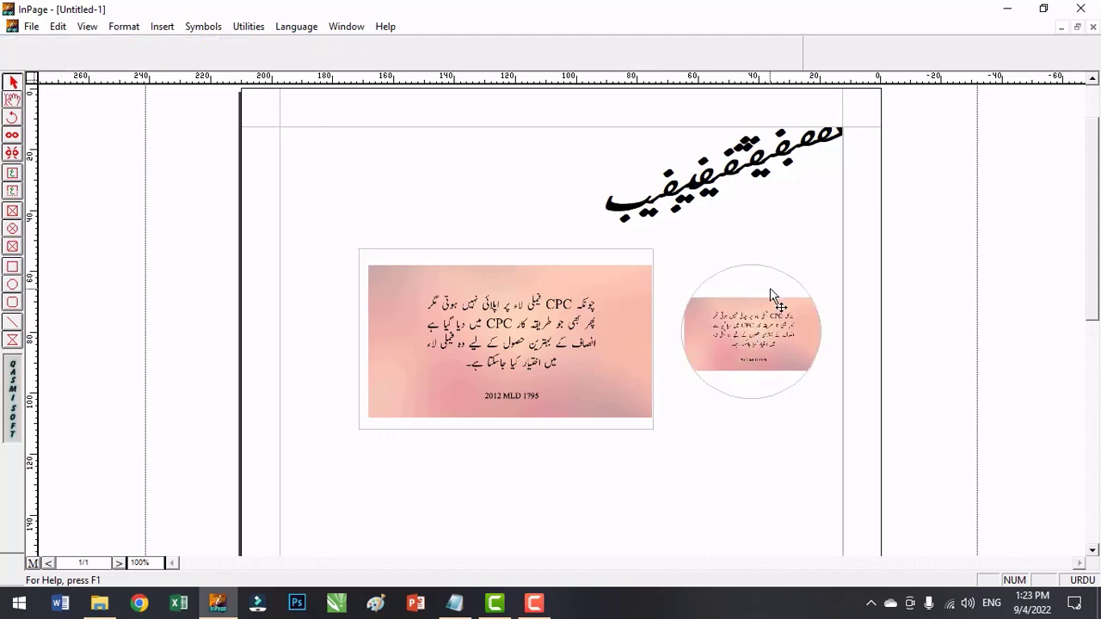
pyautogui.moveTo(765, 290); pyautogui.dragTo(773, 264)
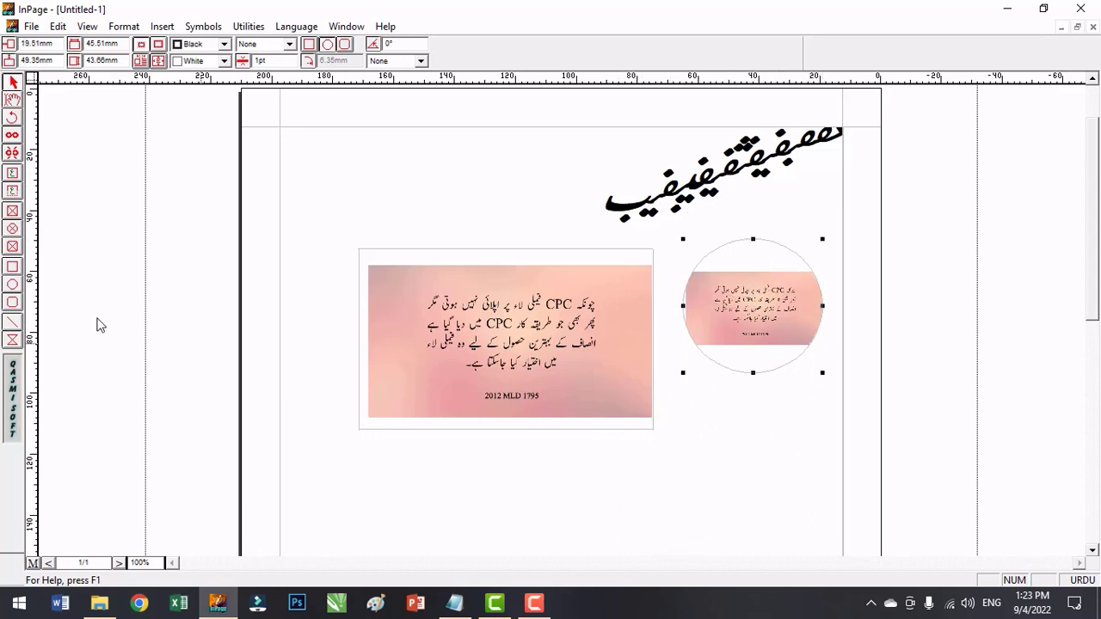
# Draw a rounded-corner picture box below the circular one and import the picture "scope of cpc" into it.
pyautogui.click(12, 247)
pyautogui.moveTo(576, 462); pyautogui.dragTo(780, 501)
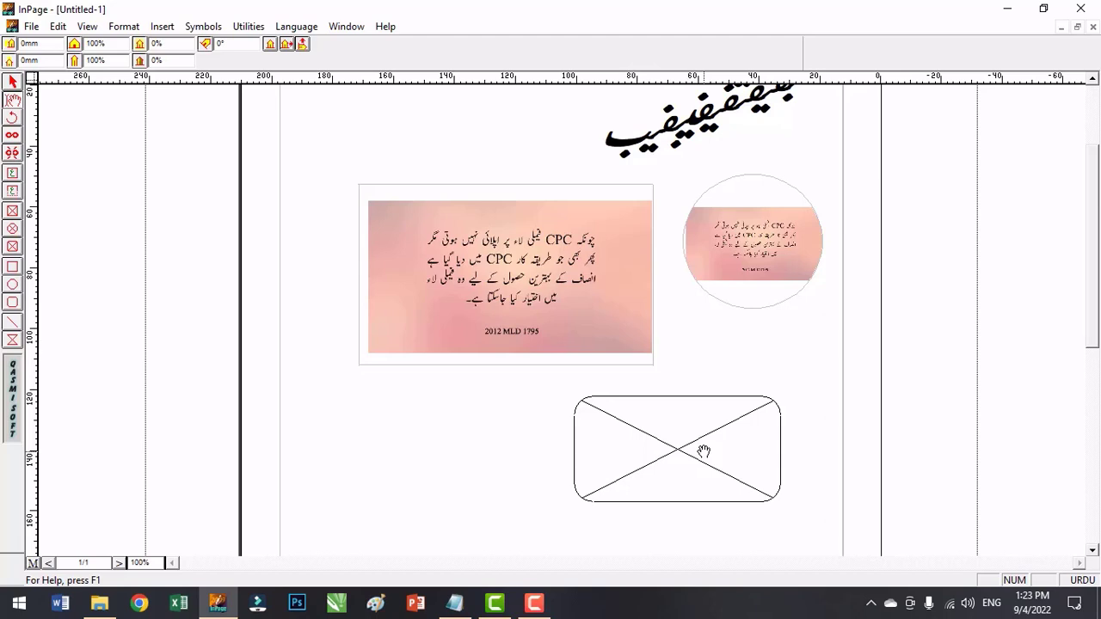
pyautogui.doubleClick(675, 458)
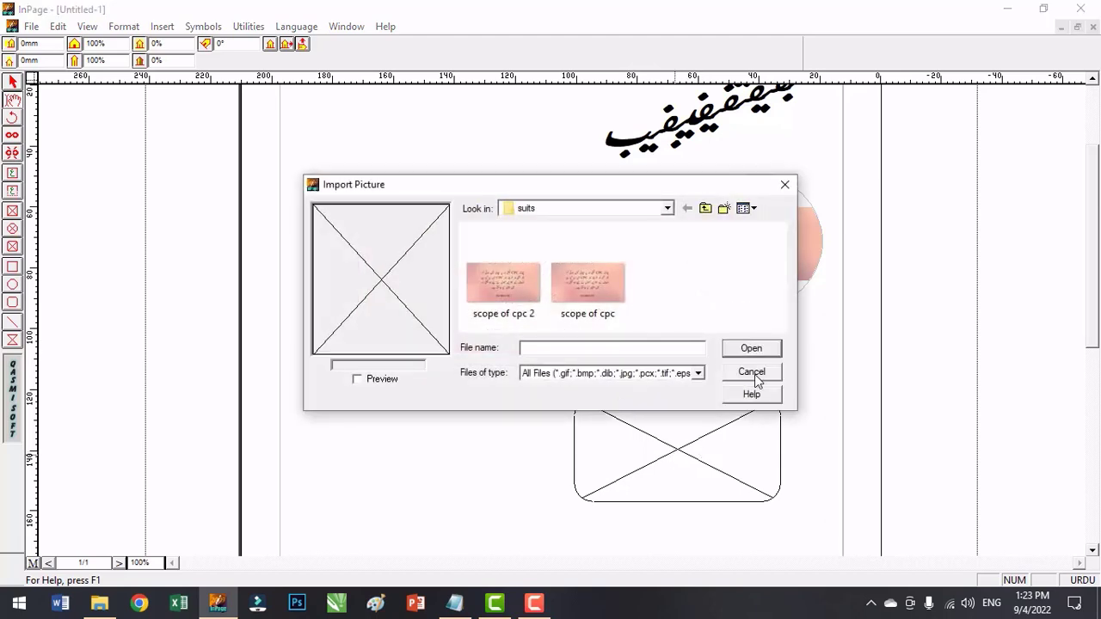
pyautogui.click(754, 375)
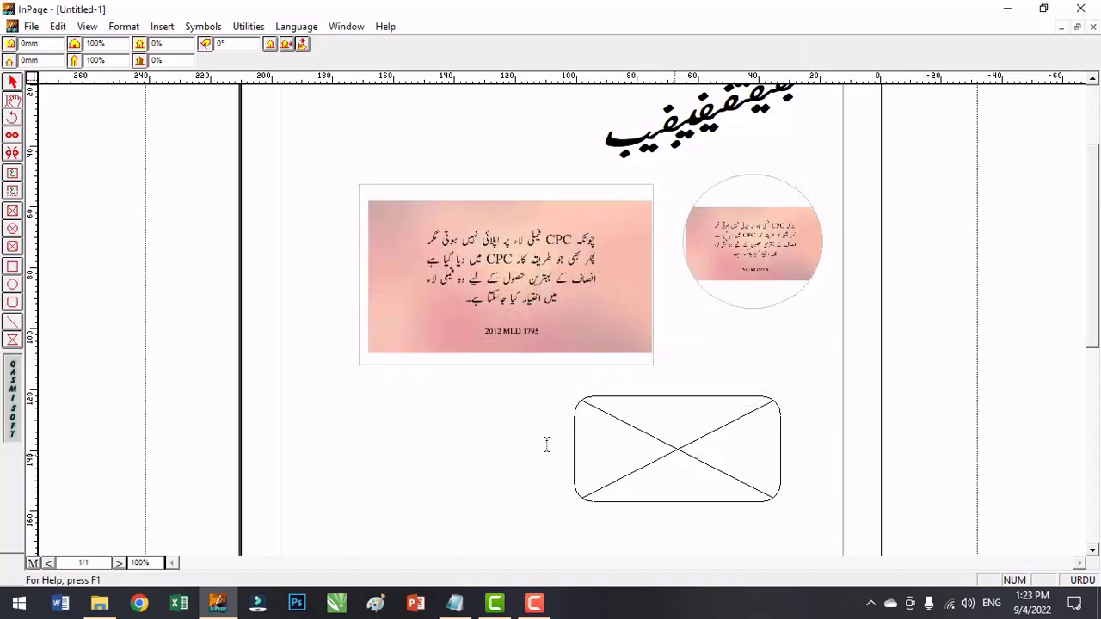
pyautogui.doubleClick(697, 456)
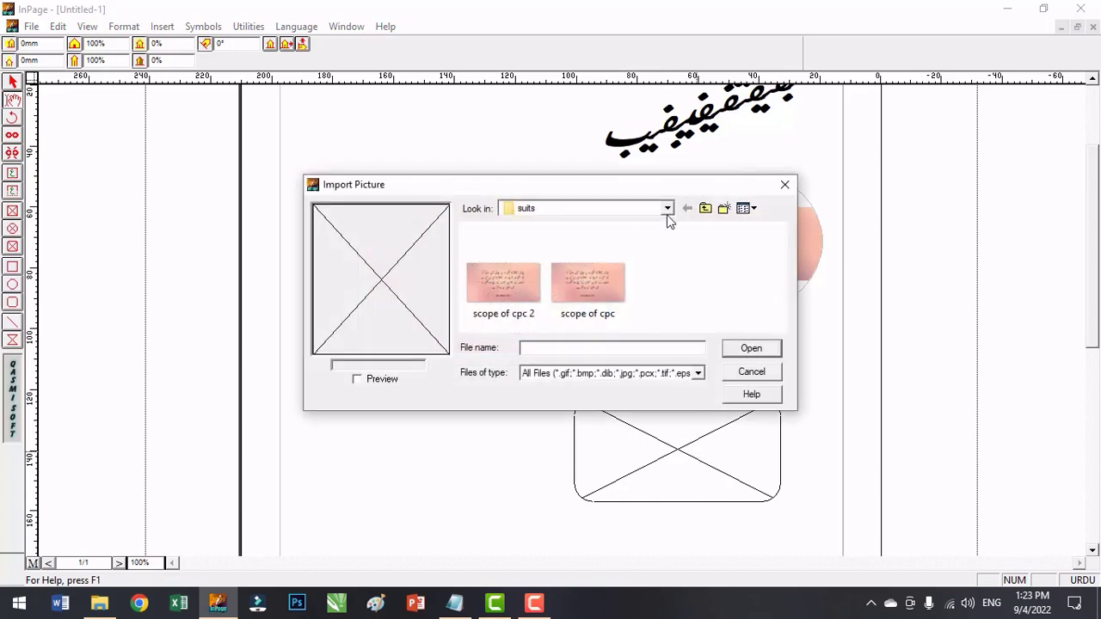
pyautogui.doubleClick(589, 278)
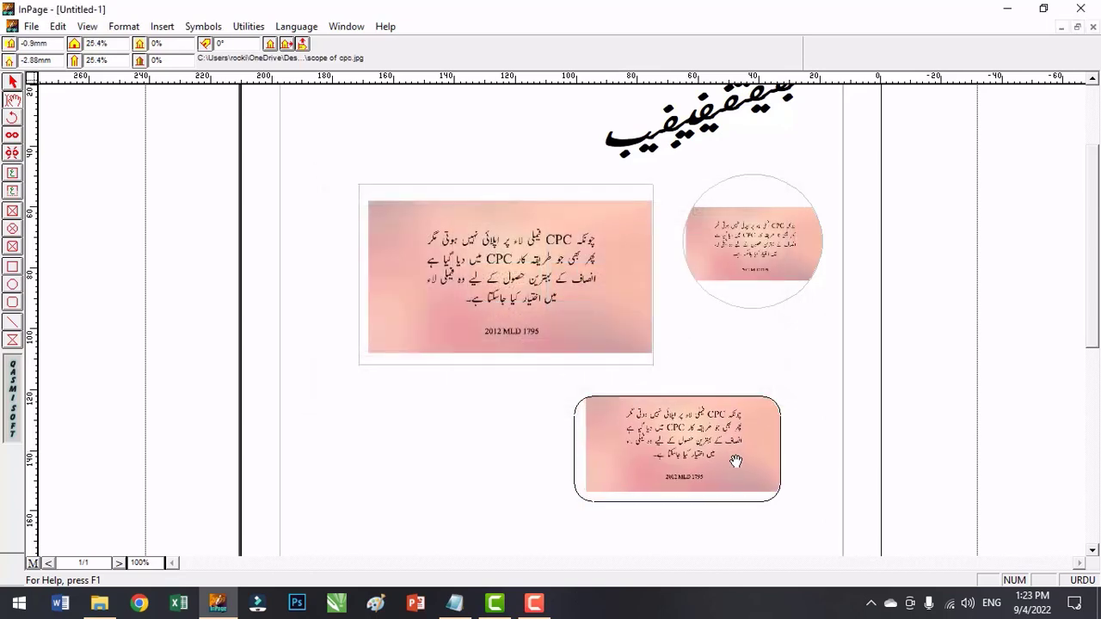
# Shift the picture slightly downward inside the rounded-corner picture box, and delete all three picture boxes from the page.
pyautogui.moveTo(736, 462); pyautogui.dragTo(731, 476)
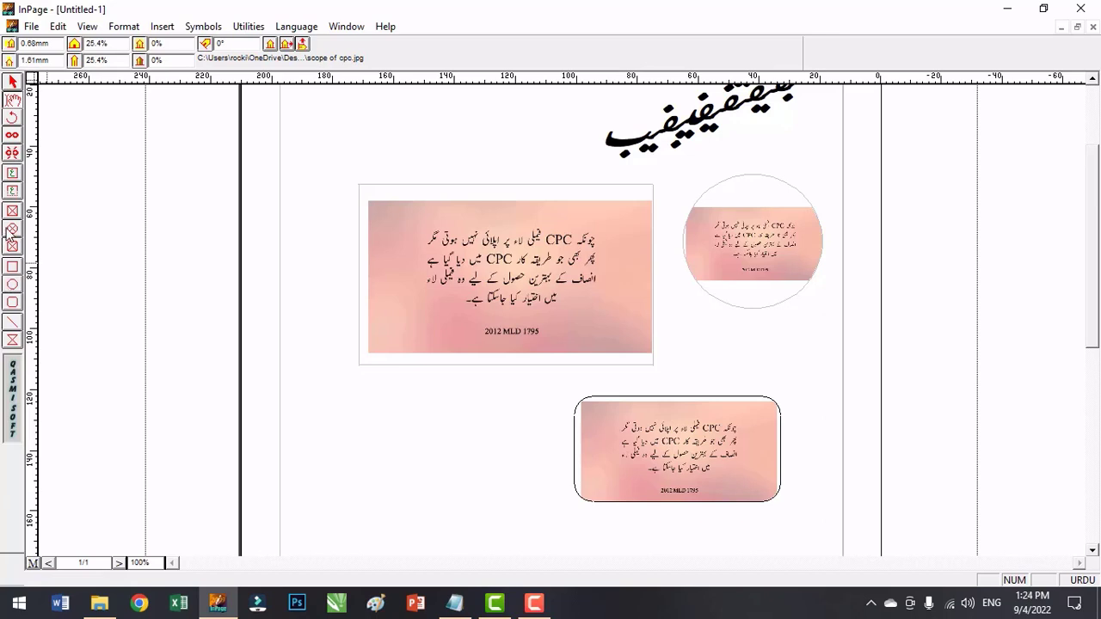
pyautogui.click(10, 82)
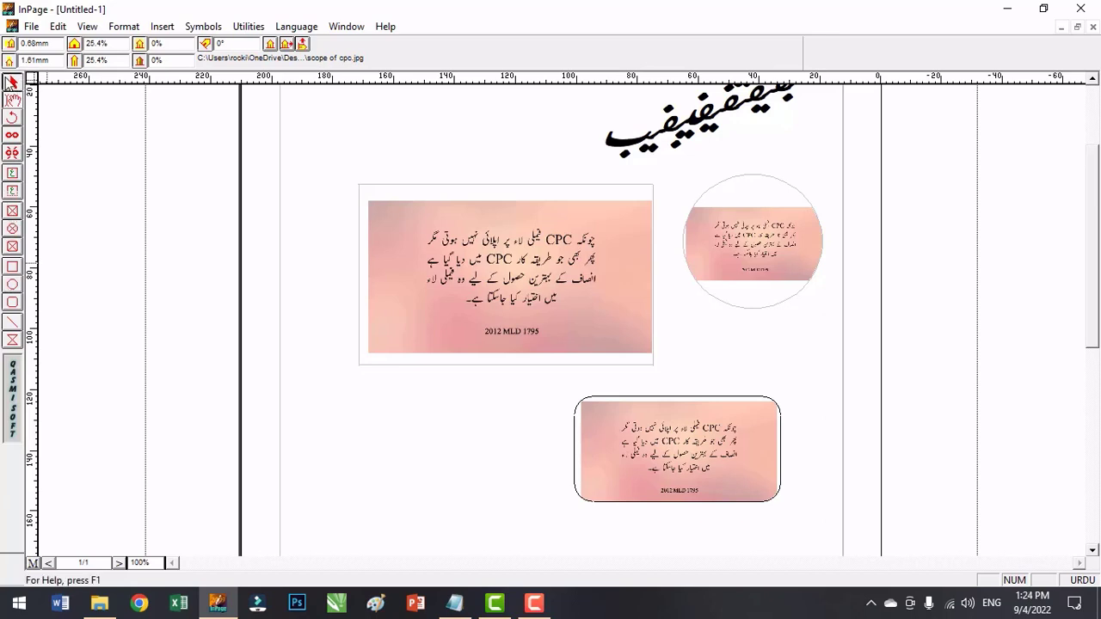
pyautogui.click(615, 227)
pyautogui.press('Delete')
pyautogui.click(753, 234)
pyautogui.press('Delete')
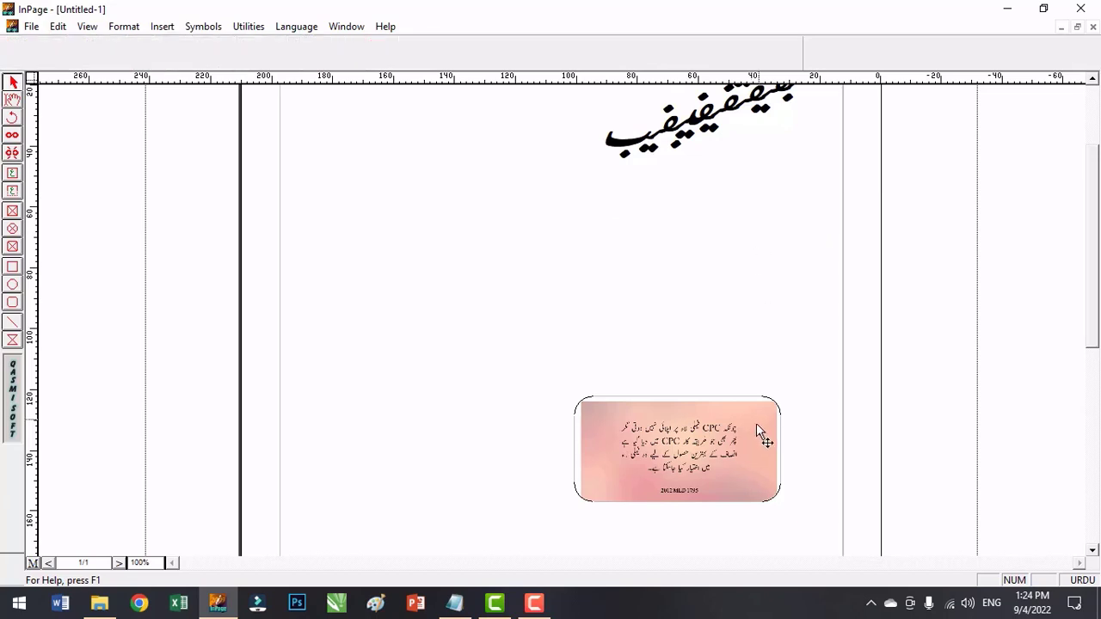
pyautogui.click(754, 425)
pyautogui.press('Delete')
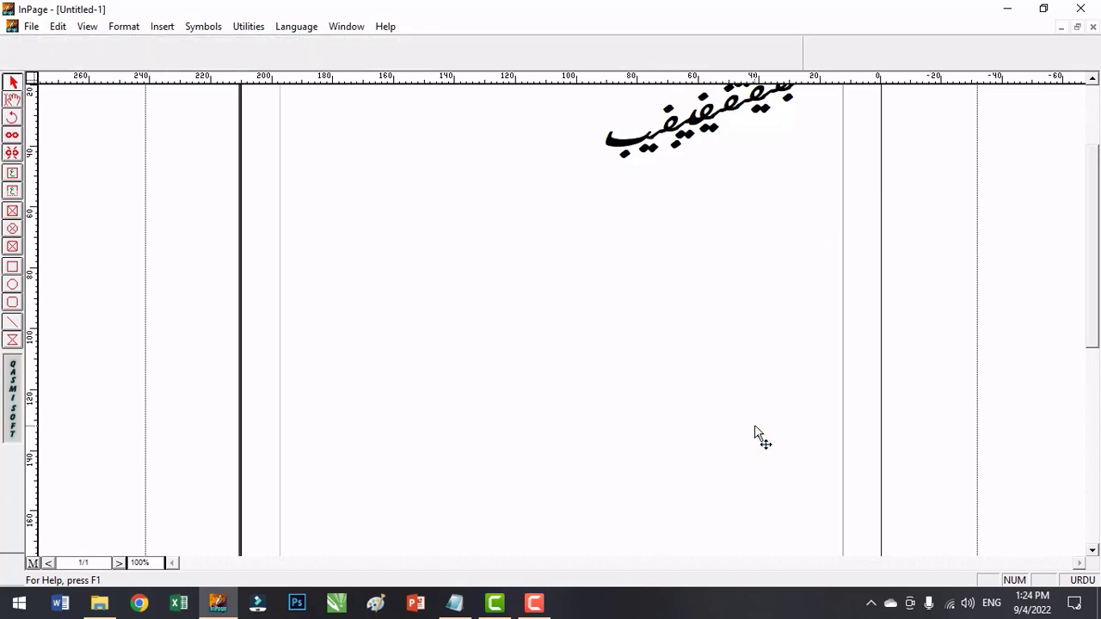
# Draw a rectangle about 145 by 56 mm below the slanted title and an ellipse about 71 by 49 mm inside it.
pyautogui.click(14, 270)
pyautogui.moveTo(310, 221); pyautogui.dragTo(751, 391)
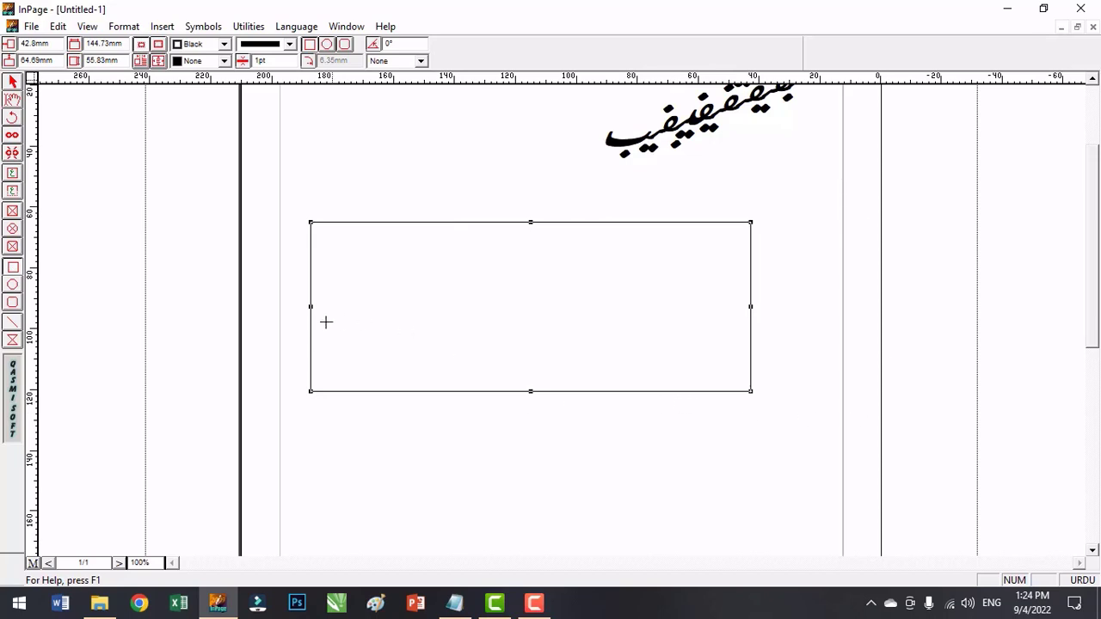
pyautogui.click(12, 285)
pyautogui.moveTo(397, 241); pyautogui.dragTo(612, 389)
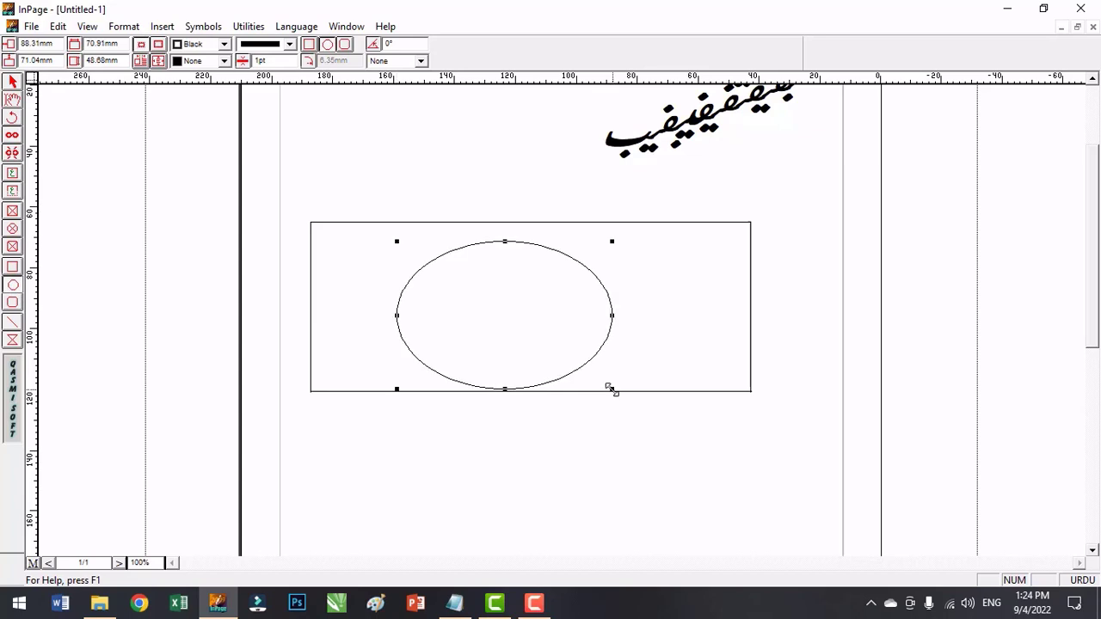
# Draw a rounded rectangle about 59 by 60 mm overlapping the right end of the large rectangle.
pyautogui.click(13, 304)
pyautogui.moveTo(662, 234); pyautogui.dragTo(841, 418)
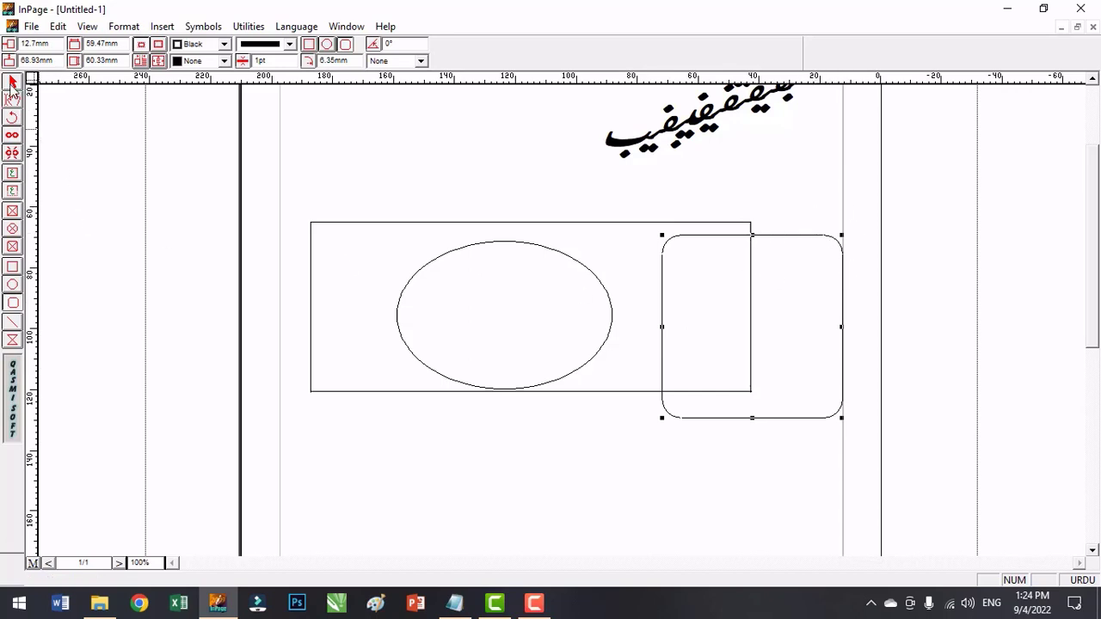
pyautogui.click(647, 265)
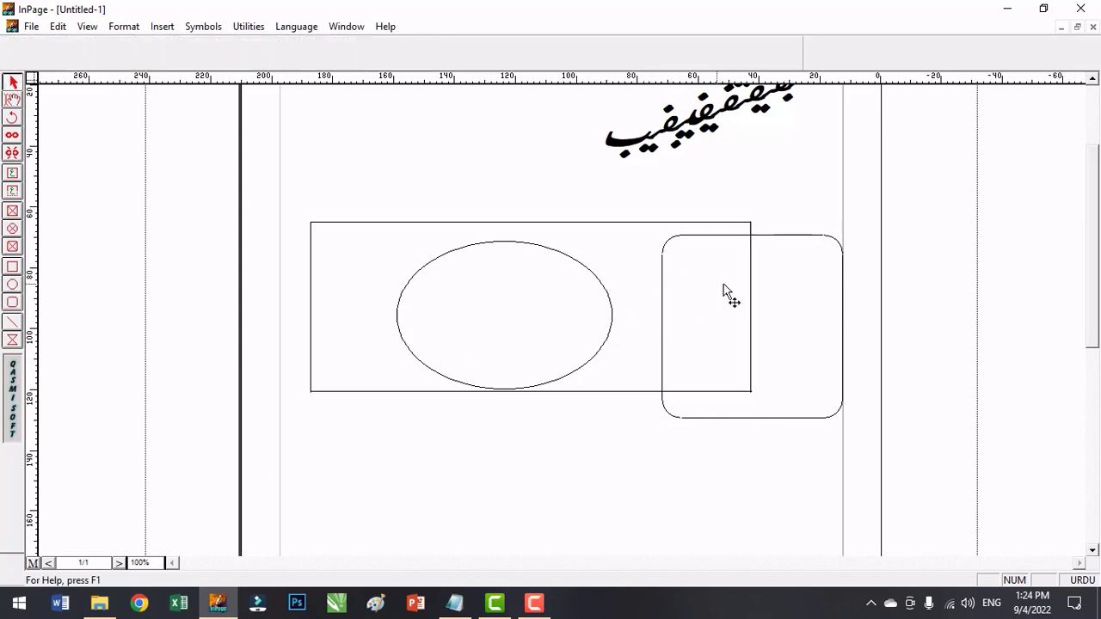
# Delete the rounded rectangle, the large rectangle and the ellipse from the page.
pyautogui.click(727, 244)
pyautogui.press('Delete')
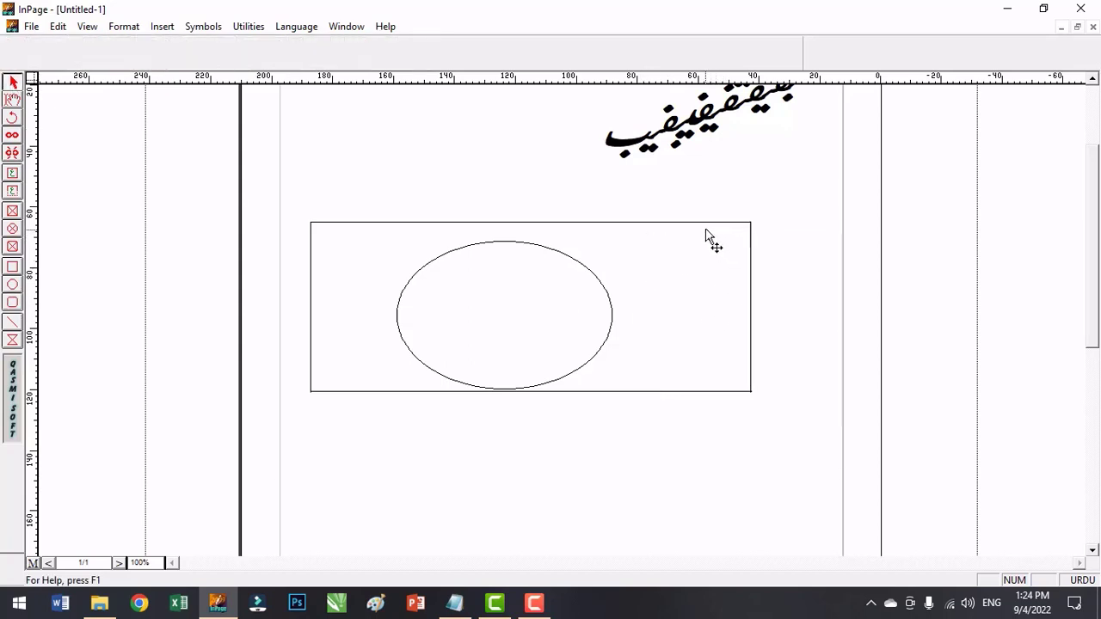
pyautogui.click(708, 238)
pyautogui.press('Delete')
pyautogui.click(575, 268)
pyautogui.press('Delete')
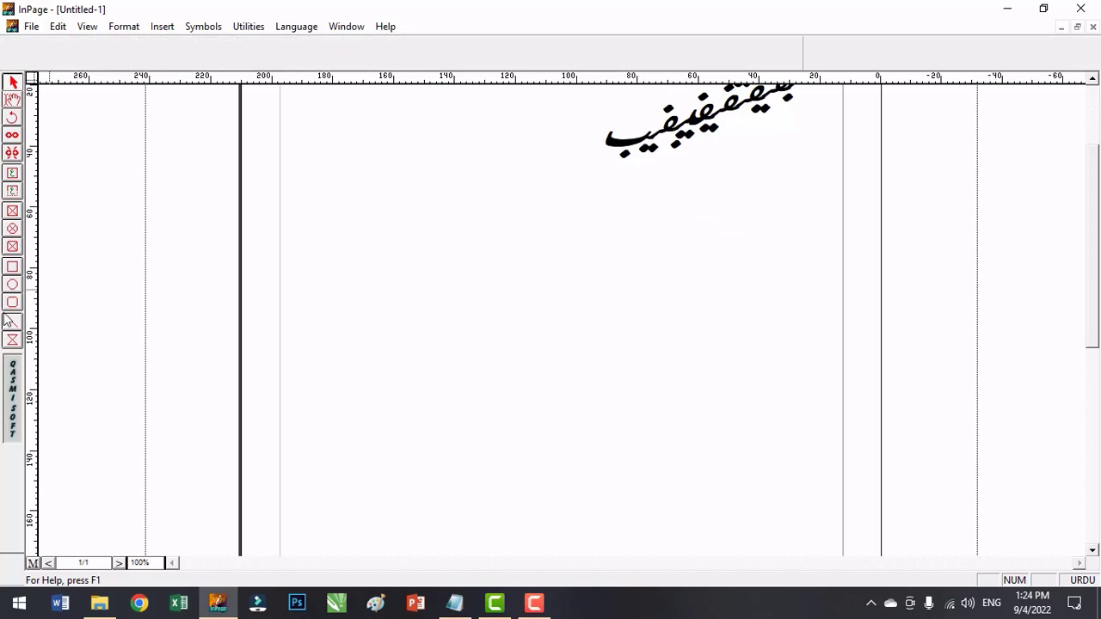
# Draw a horizontal line about 137 mm long across the page and a polygon about 105 by 40 mm below it.
pyautogui.click(10, 321)
pyautogui.moveTo(348, 294); pyautogui.dragTo(765, 370)
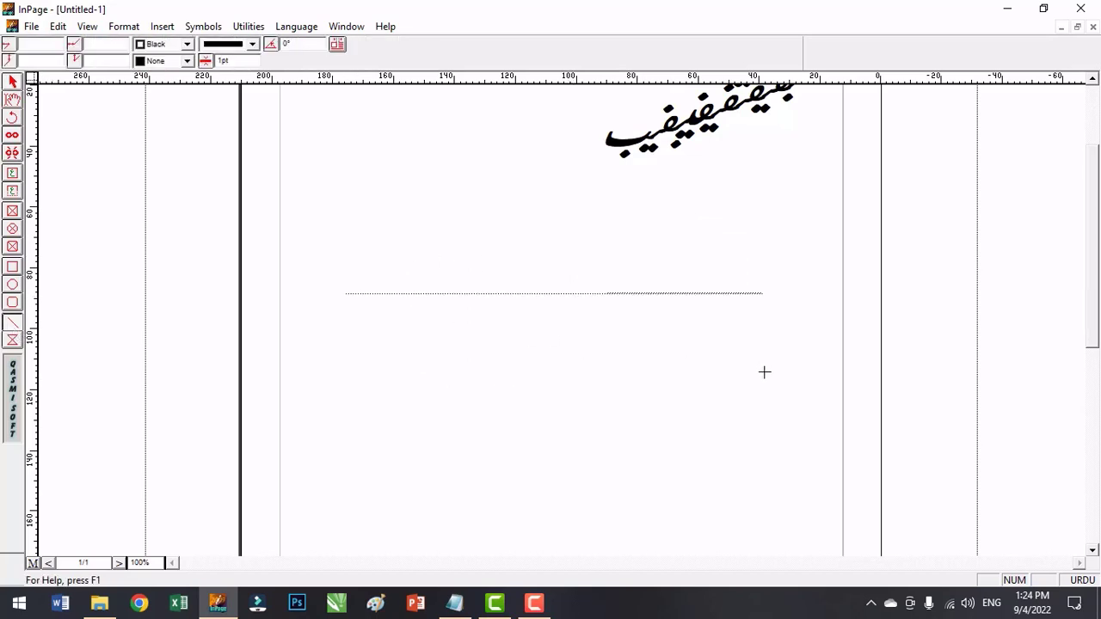
pyautogui.click(12, 341)
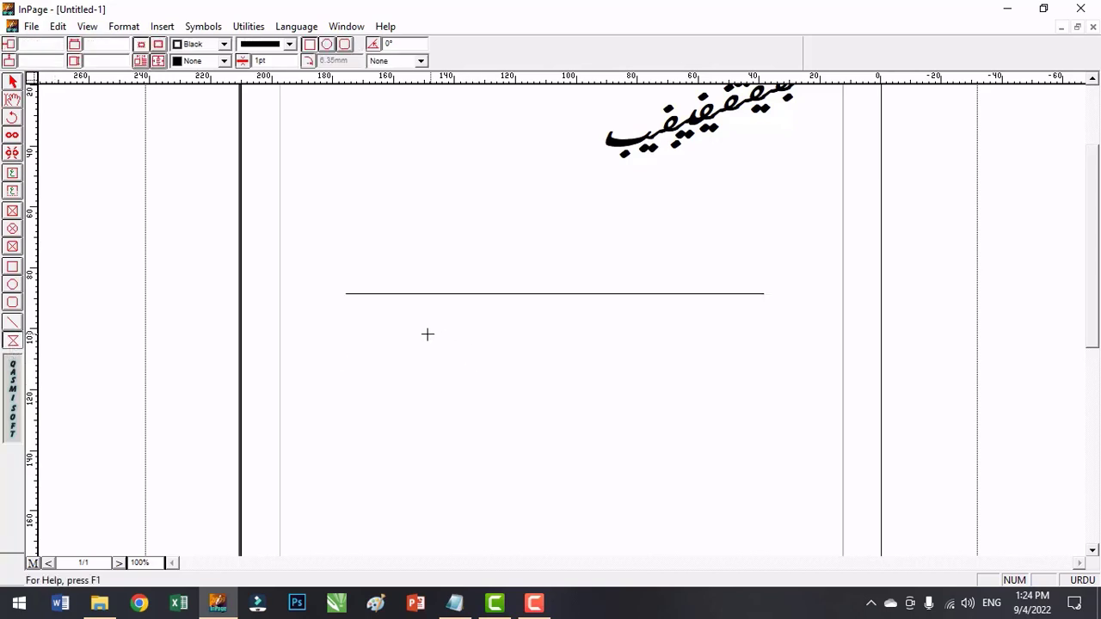
pyautogui.moveTo(428, 334); pyautogui.dragTo(746, 457)
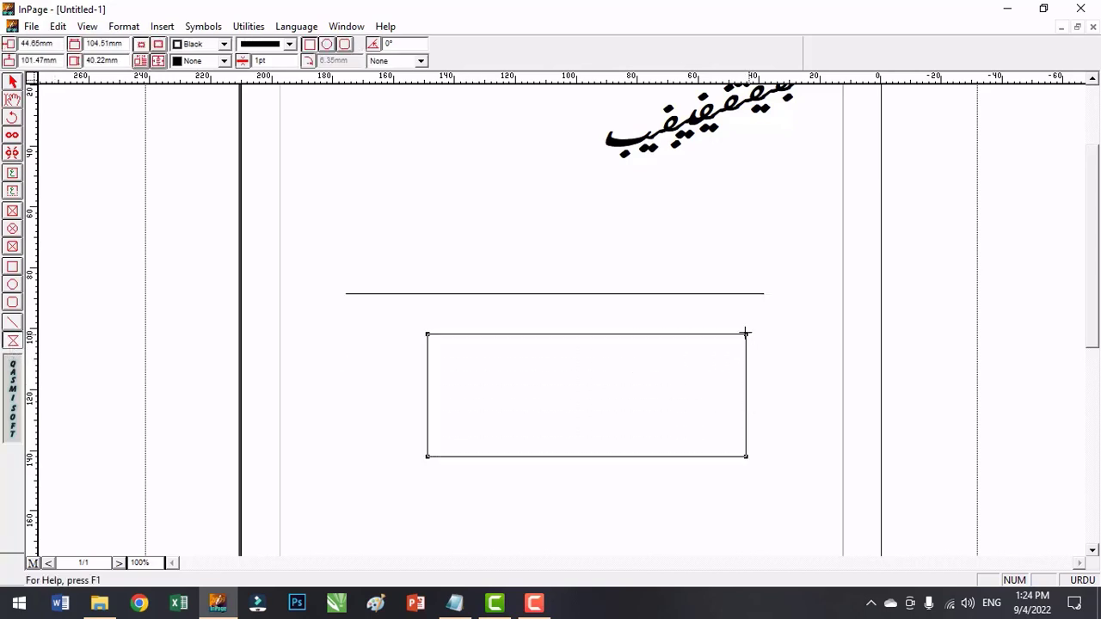
pyautogui.click(744, 334)
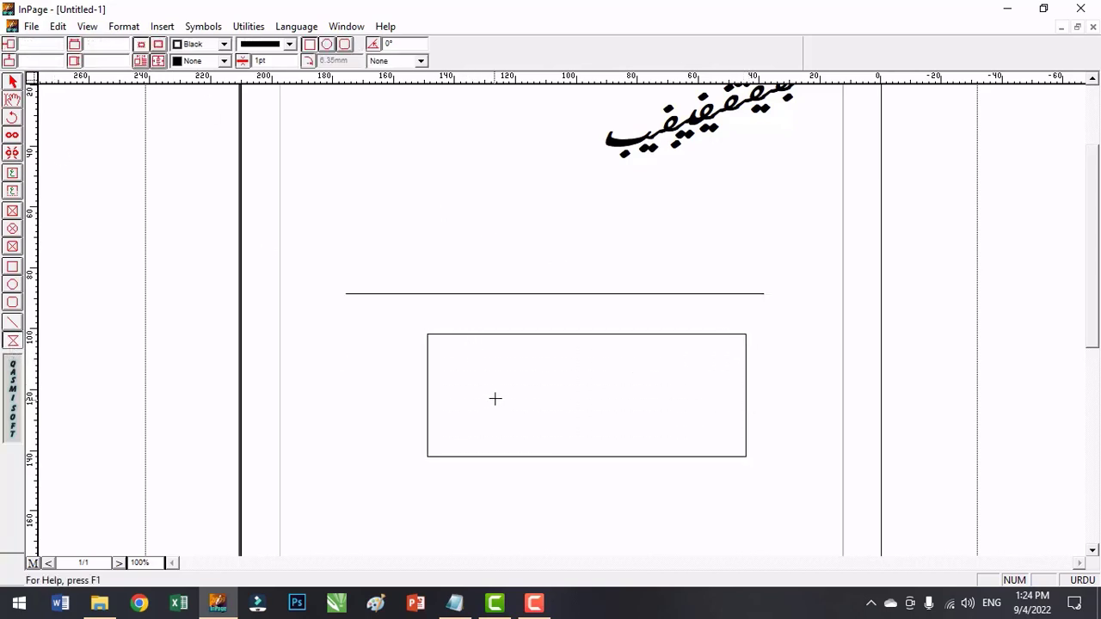
# Reshape the polygon by moving its upper corners, adding a point on its upper edge and adjusting its bottom edge and lower corner.
pyautogui.click(14, 84)
pyautogui.click(440, 348)
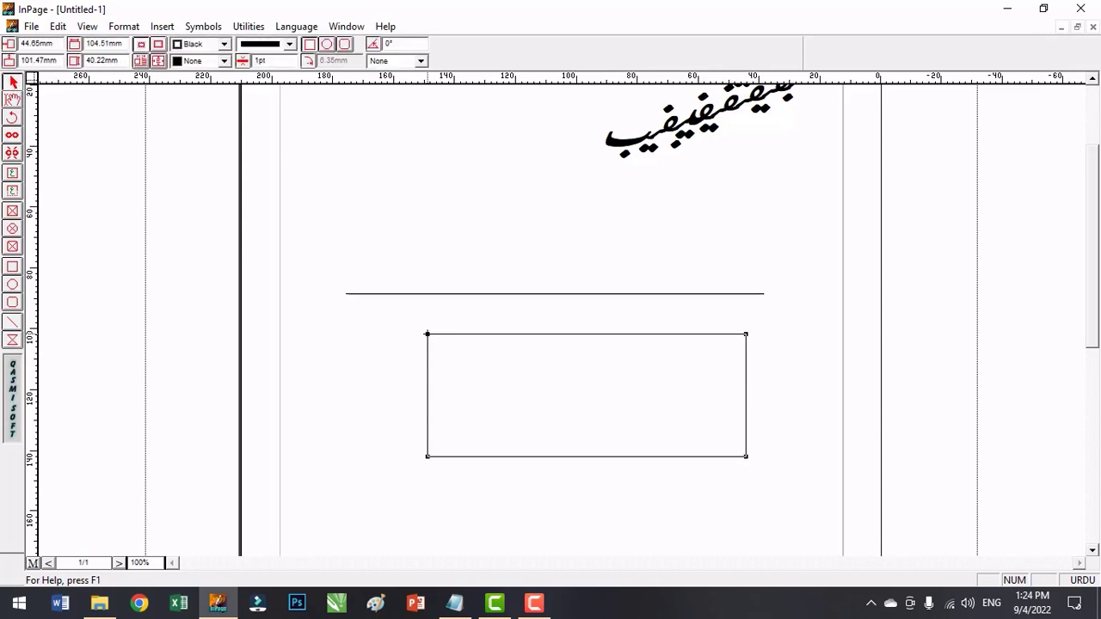
pyautogui.moveTo(427, 334); pyautogui.dragTo(479, 367)
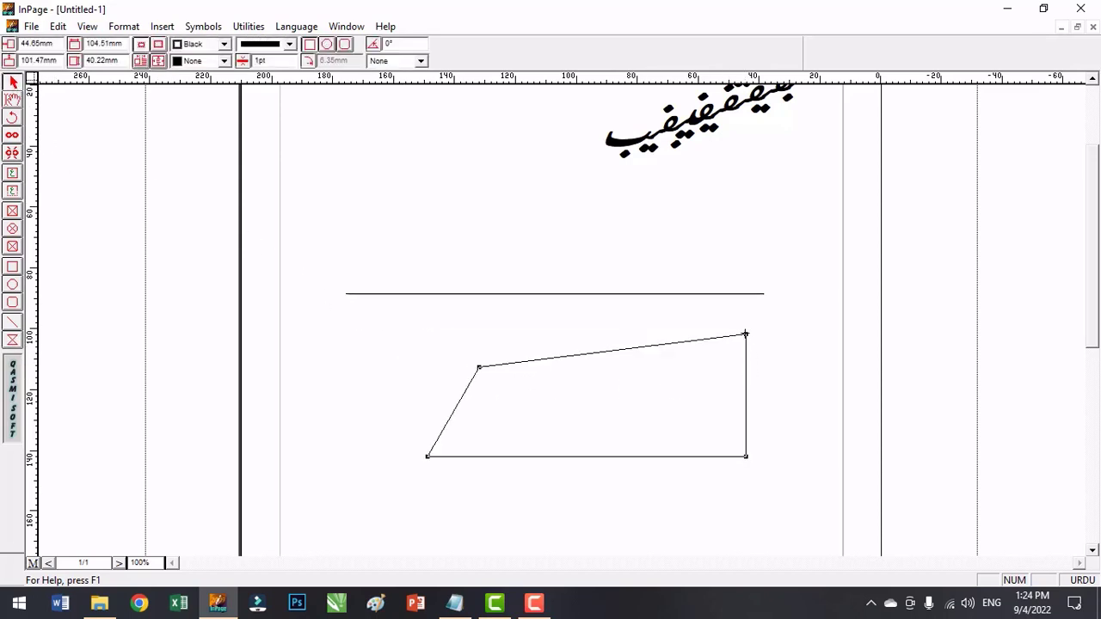
pyautogui.moveTo(745, 334); pyautogui.dragTo(715, 258)
pyautogui.moveTo(482, 369); pyautogui.dragTo(655, 375)
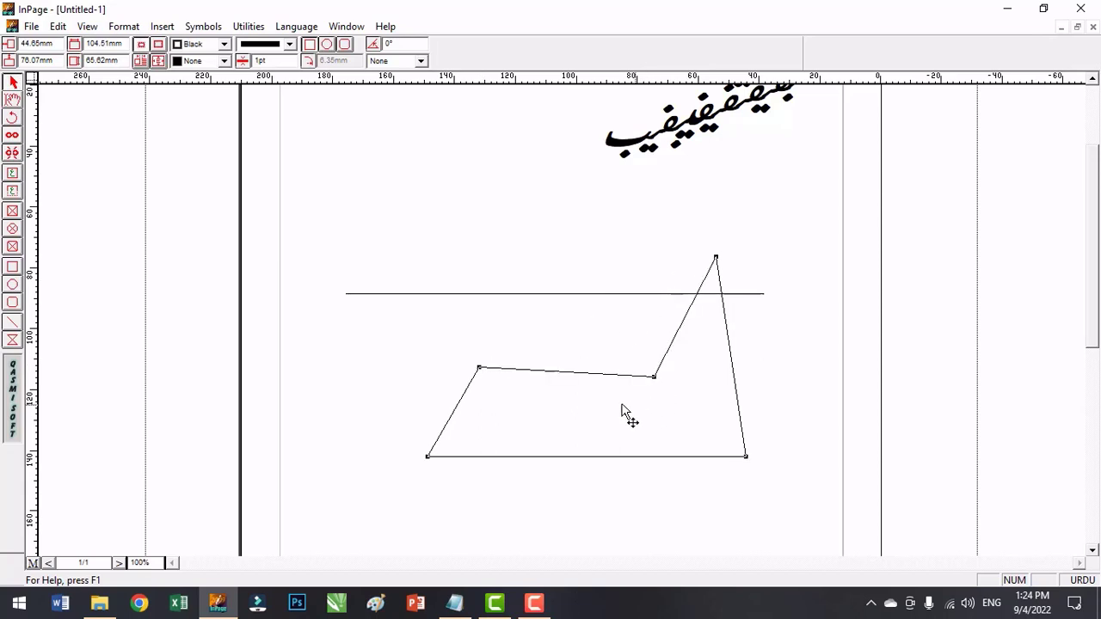
pyautogui.doubleClick(561, 370)
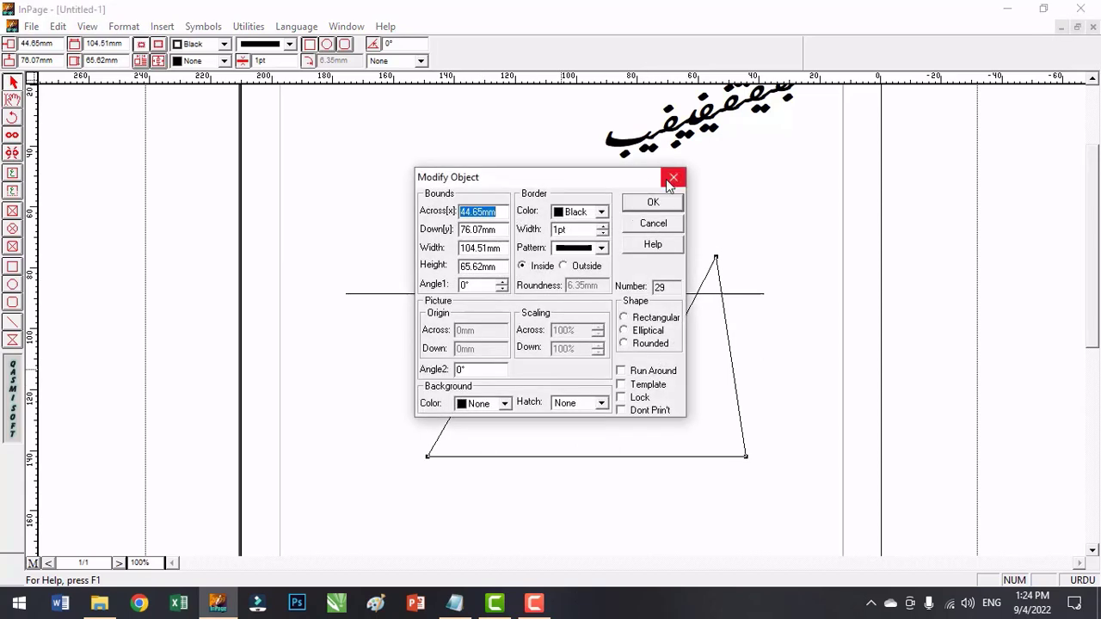
pyautogui.click(710, 177)
pyautogui.moveTo(473, 457); pyautogui.dragTo(634, 525)
pyautogui.moveTo(745, 456); pyautogui.dragTo(537, 470)
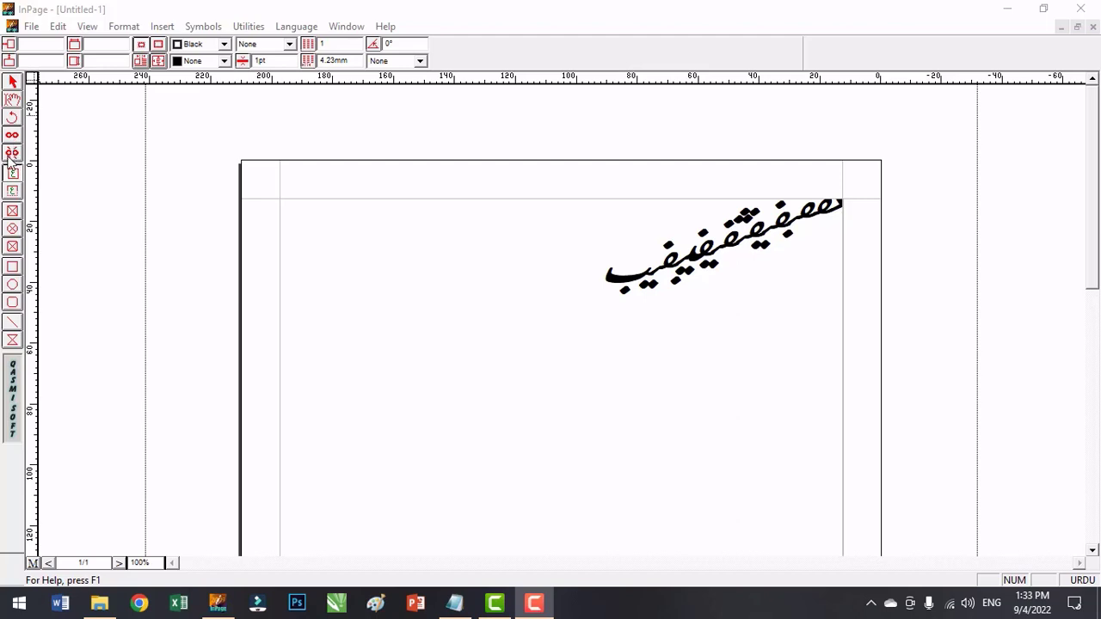
# Activate the selection, hand, rotate, link and unlink tools one after another.
pyautogui.click(106, 12)
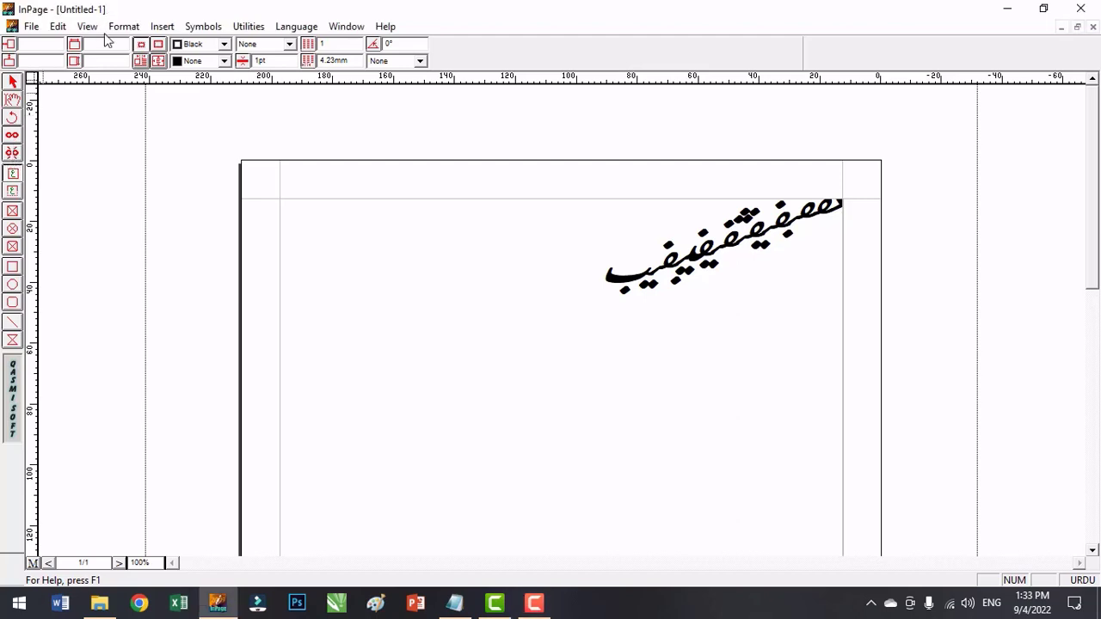
pyautogui.hotkey('shift', 'F1')
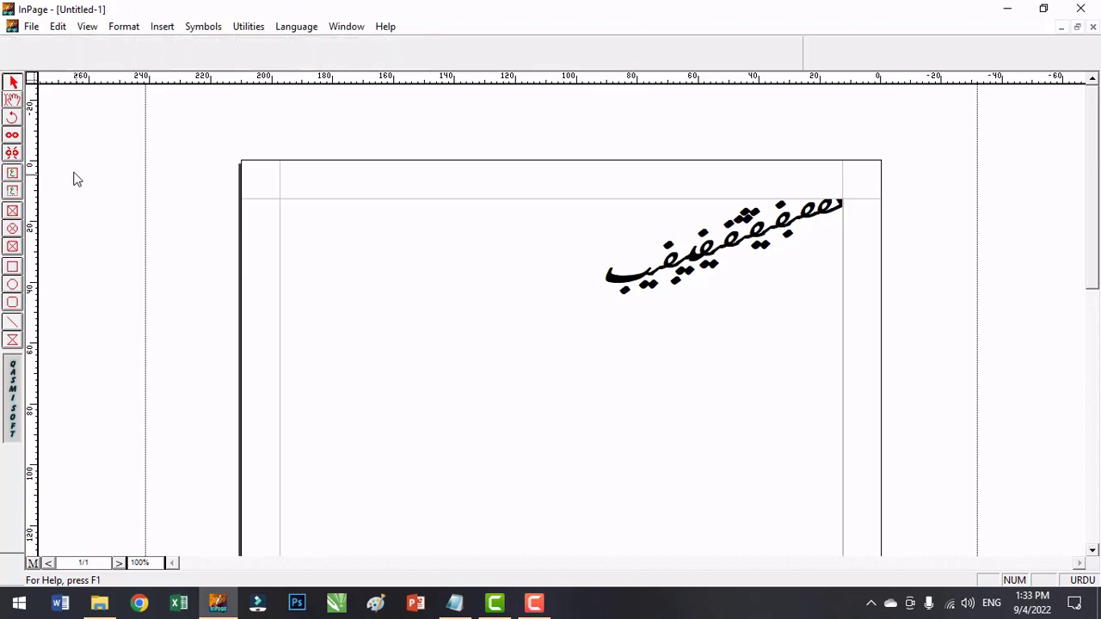
pyautogui.hotkey('shift', 'F2')
pyautogui.hotkey('shift', 'F3')
pyautogui.hotkey('shift', 'F4')
pyautogui.hotkey('shift', 'F5')
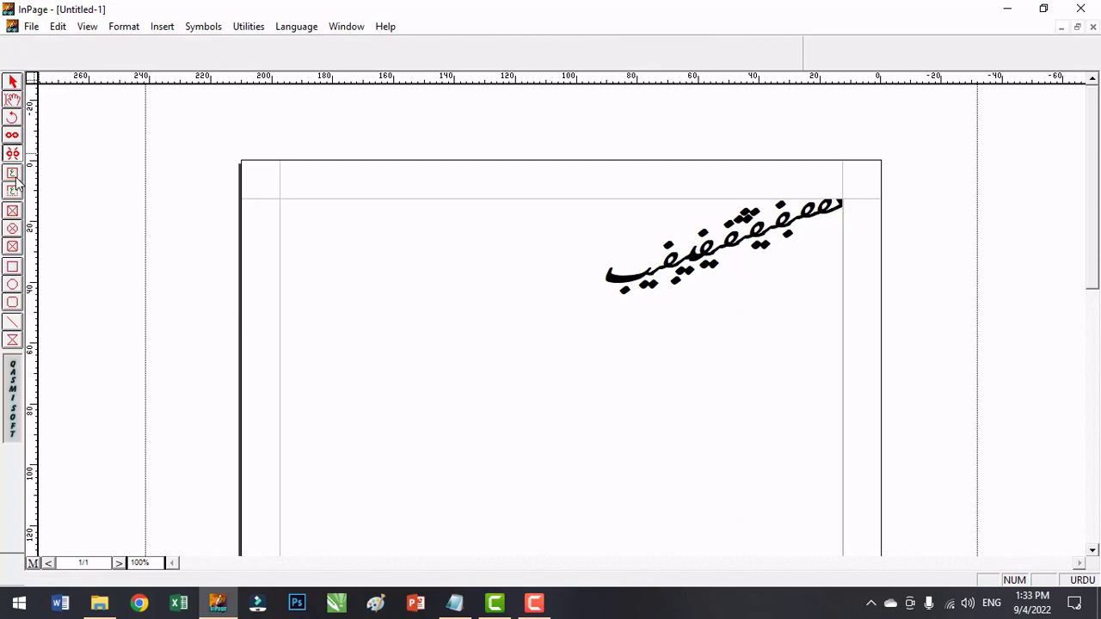
# Activate the text box and title text box tools, followed by the rectangular, elliptical and rounded picture box tools.
pyautogui.click(13, 176)
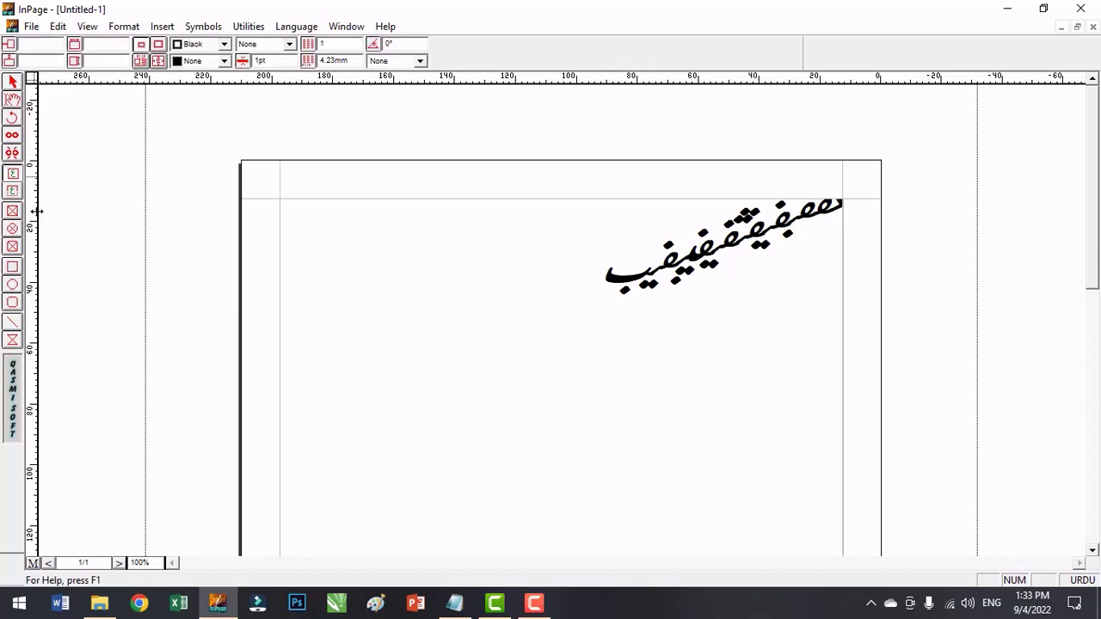
pyautogui.click(12, 192)
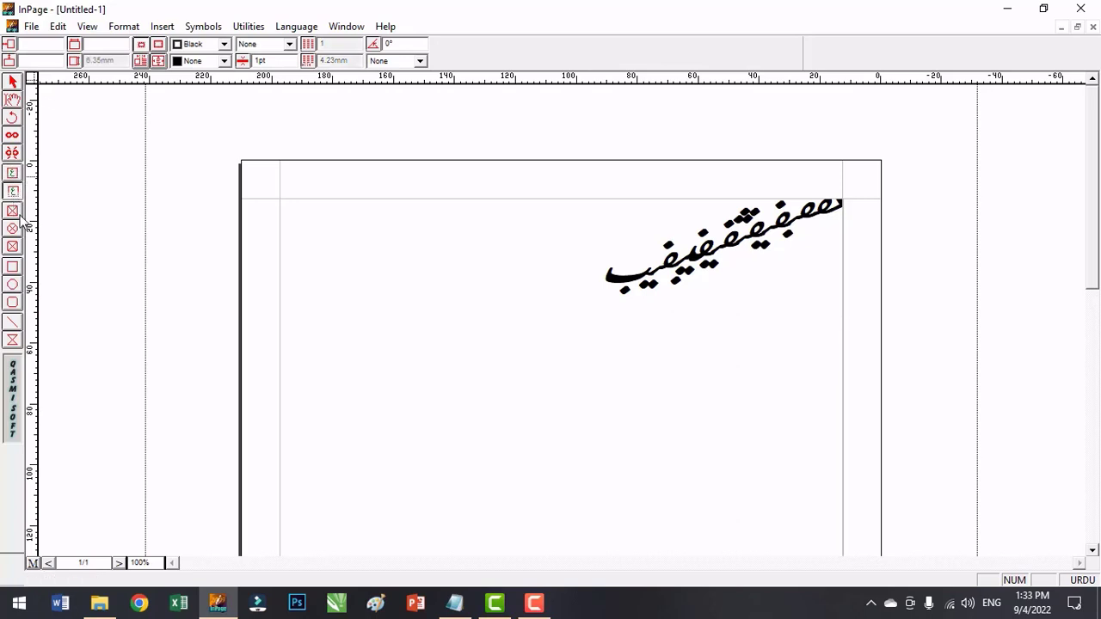
pyautogui.click(13, 212)
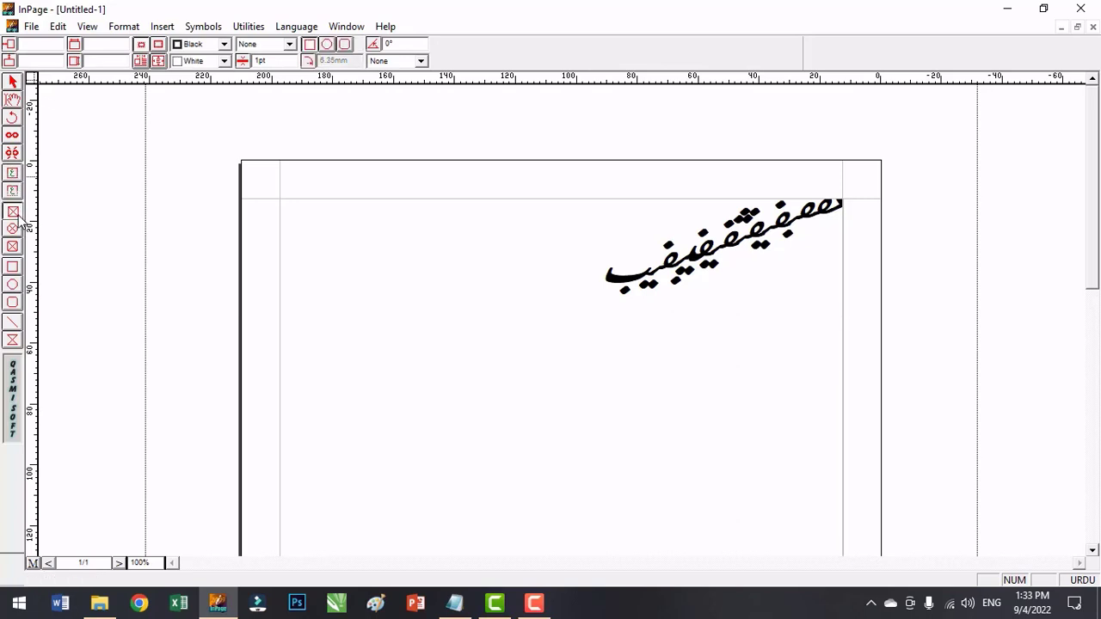
pyautogui.click(14, 228)
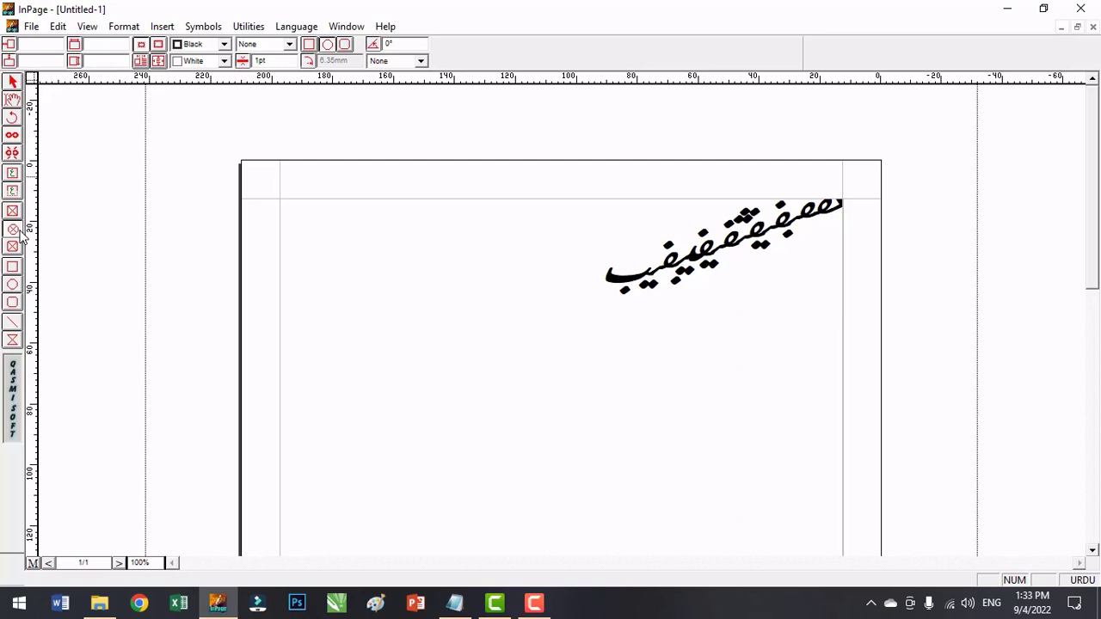
pyautogui.click(17, 241)
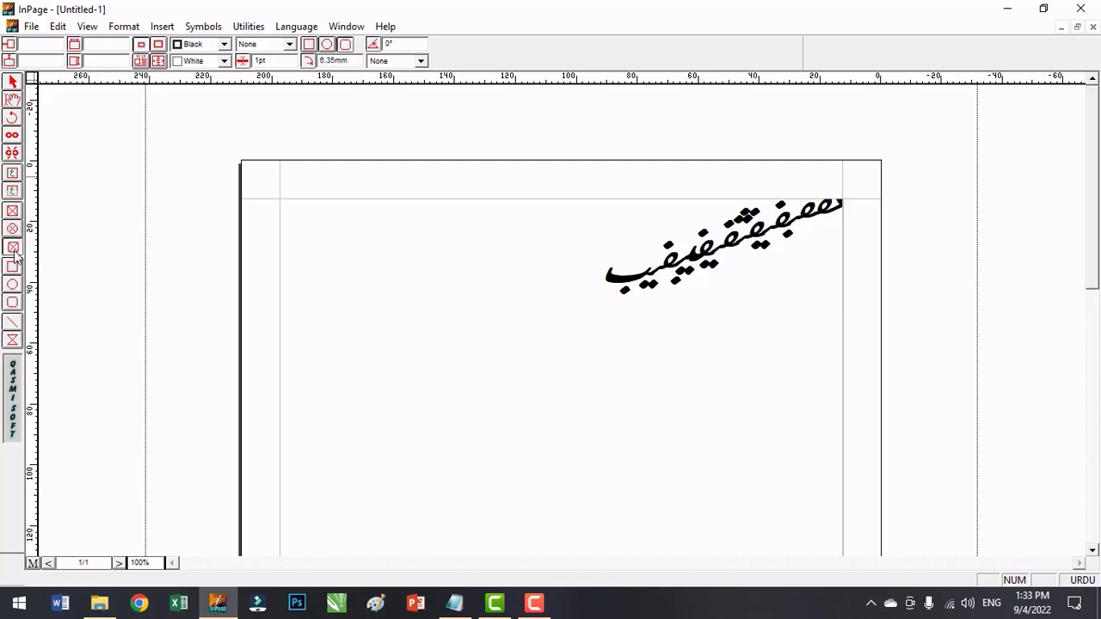
# Activate the rectangle, ellipse, rounded rectangle and line drawing tools one after another.
pyautogui.click(13, 267)
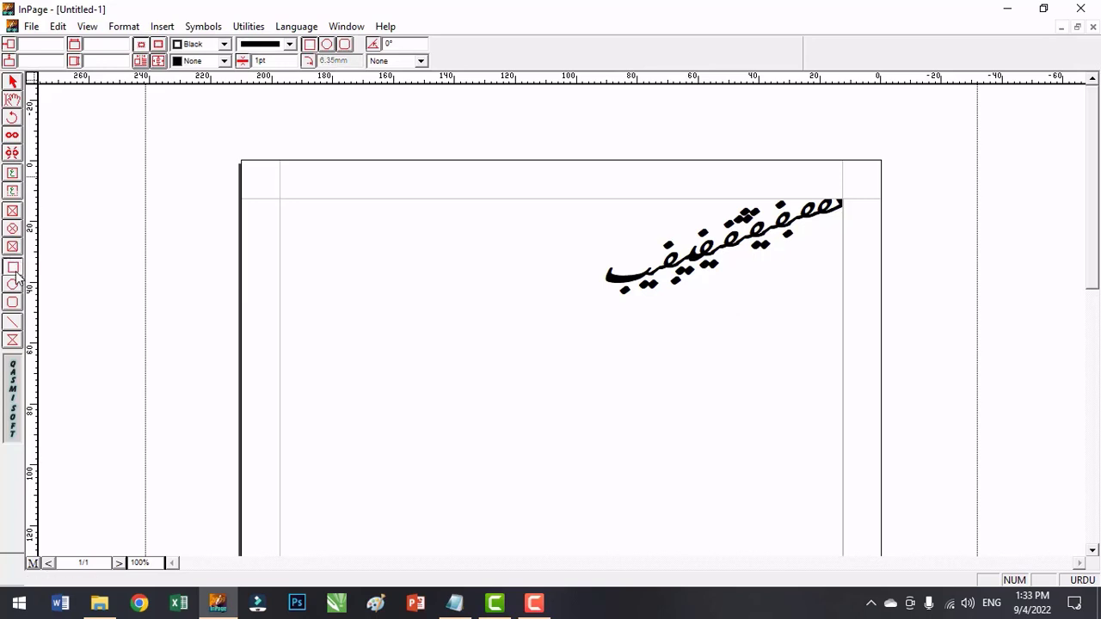
pyautogui.click(15, 273)
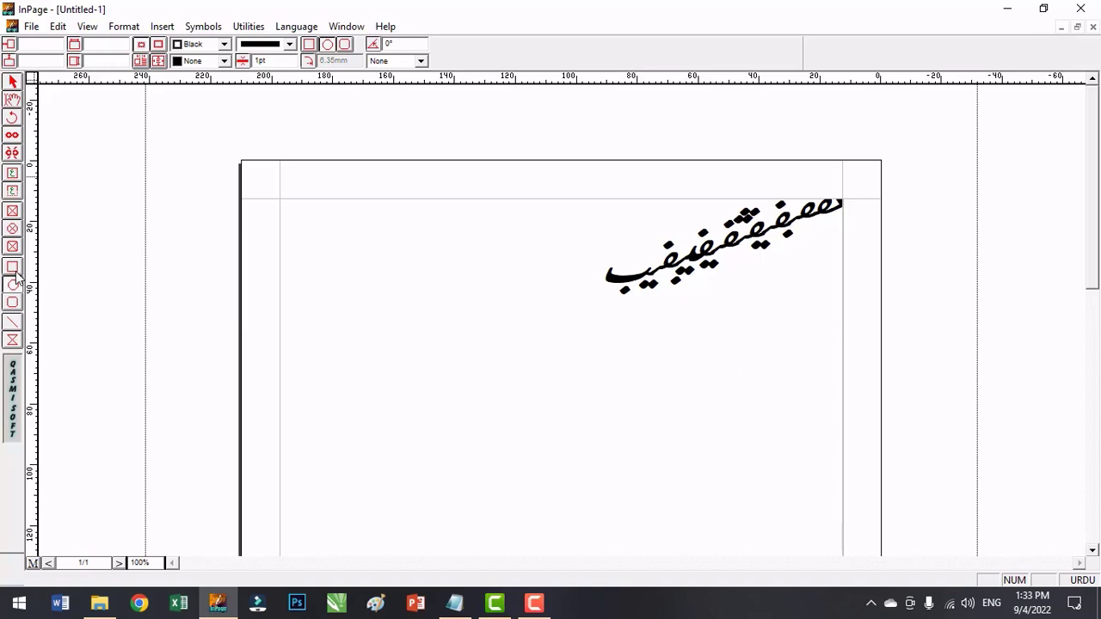
pyautogui.click(16, 274)
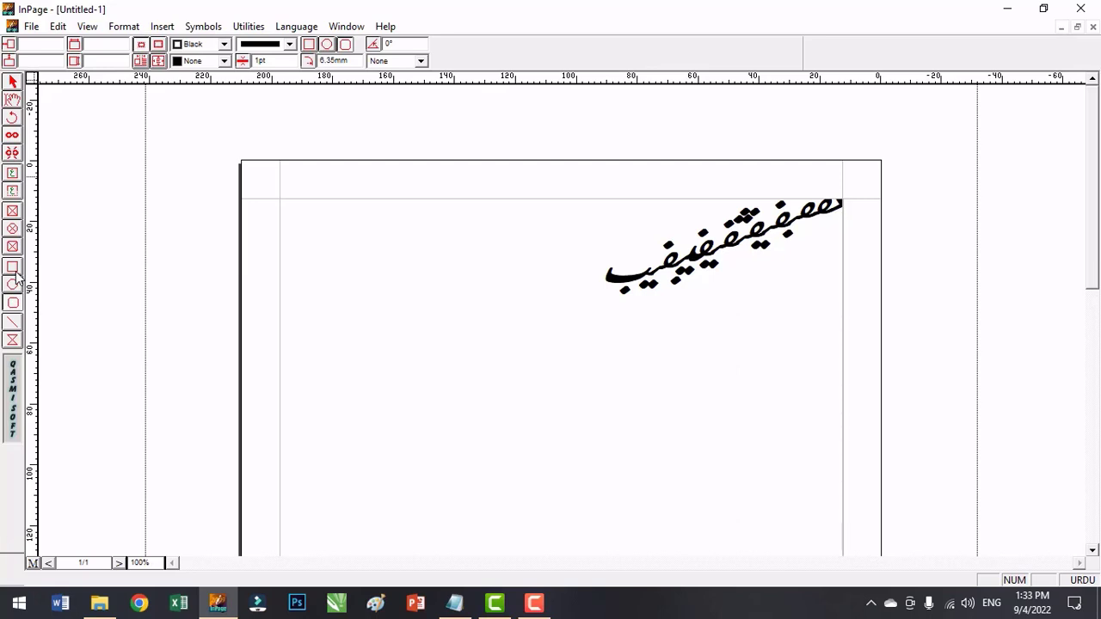
pyautogui.hotkey('ctrl', 'Tab')
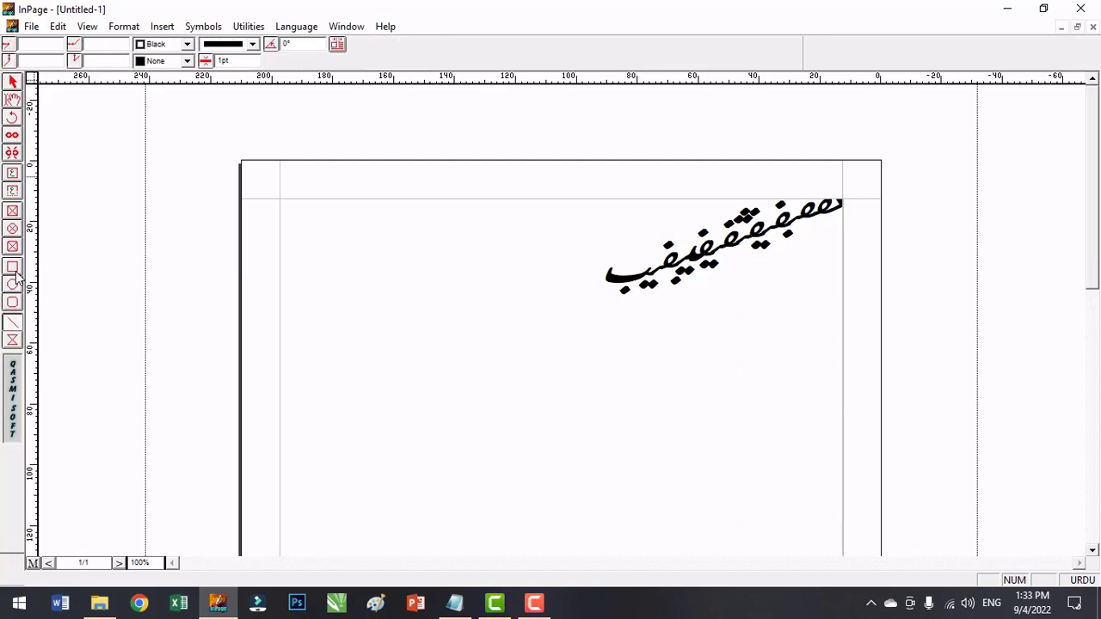